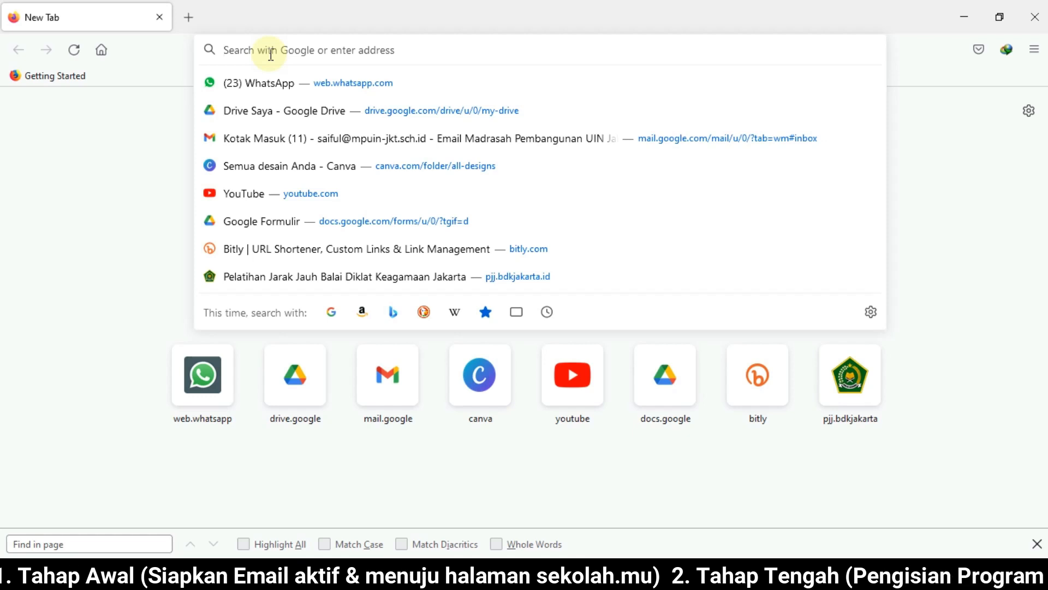
- Load the sekolah.mu website from the Firefox address bar
text(sekolah)
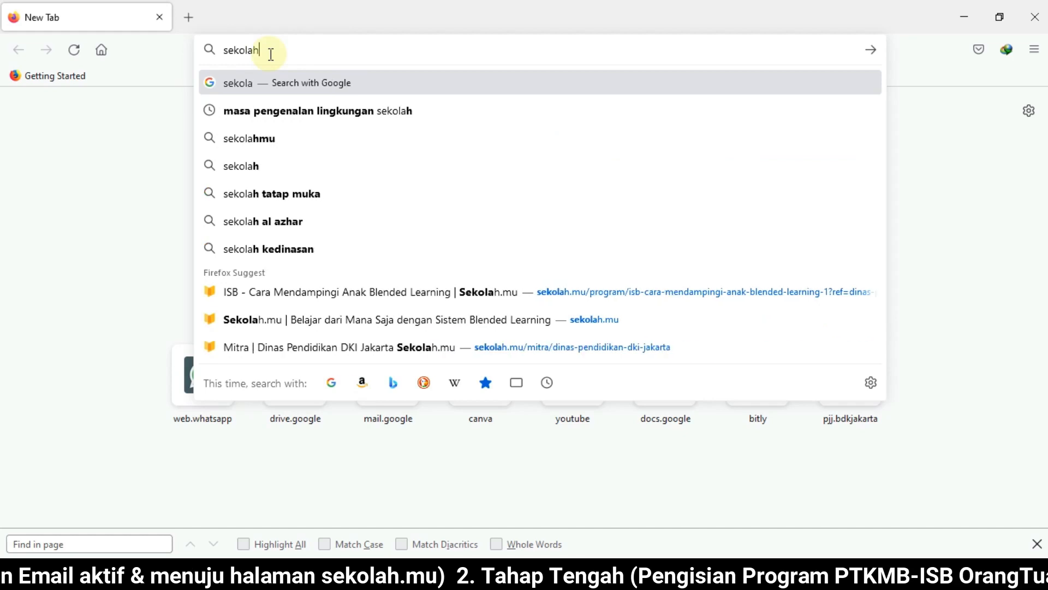
text(.mu)
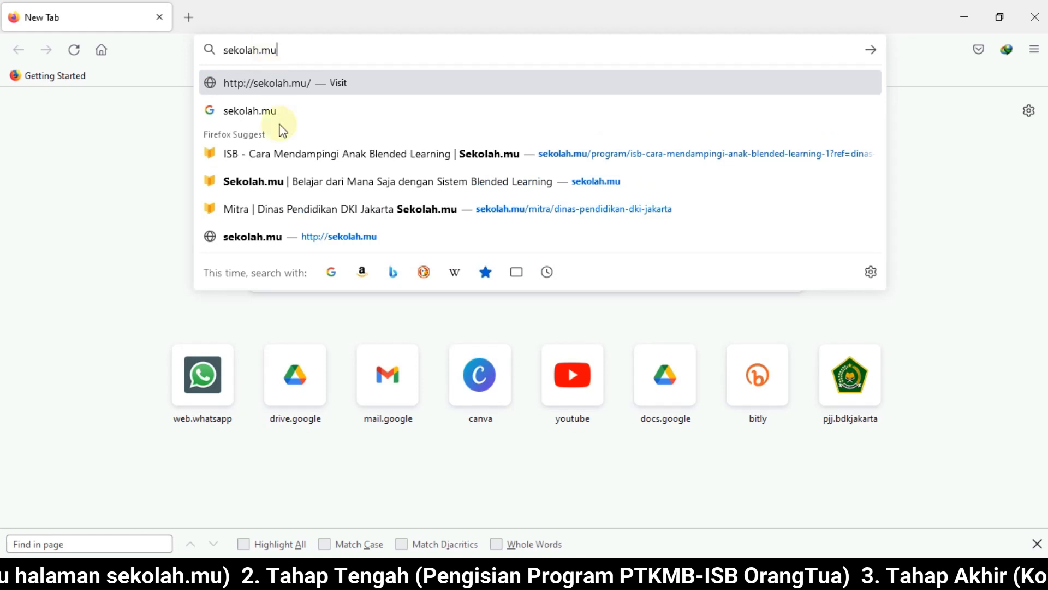
click(292, 239)
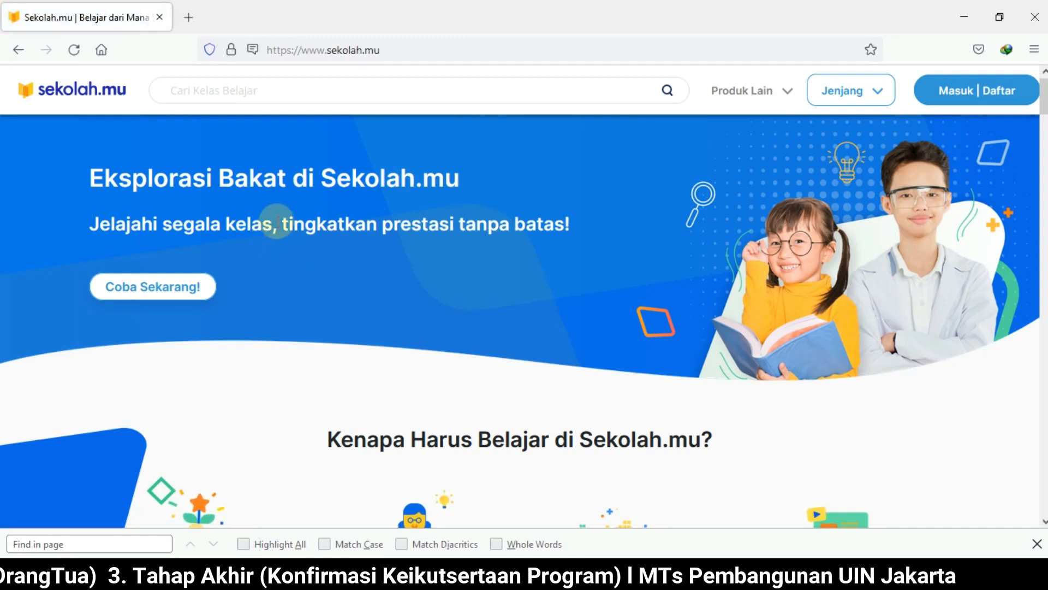
- Dismiss the find-in-page bar and bring up the Pendaftaran Akun form via Masuk | Daftar
click(1037, 544)
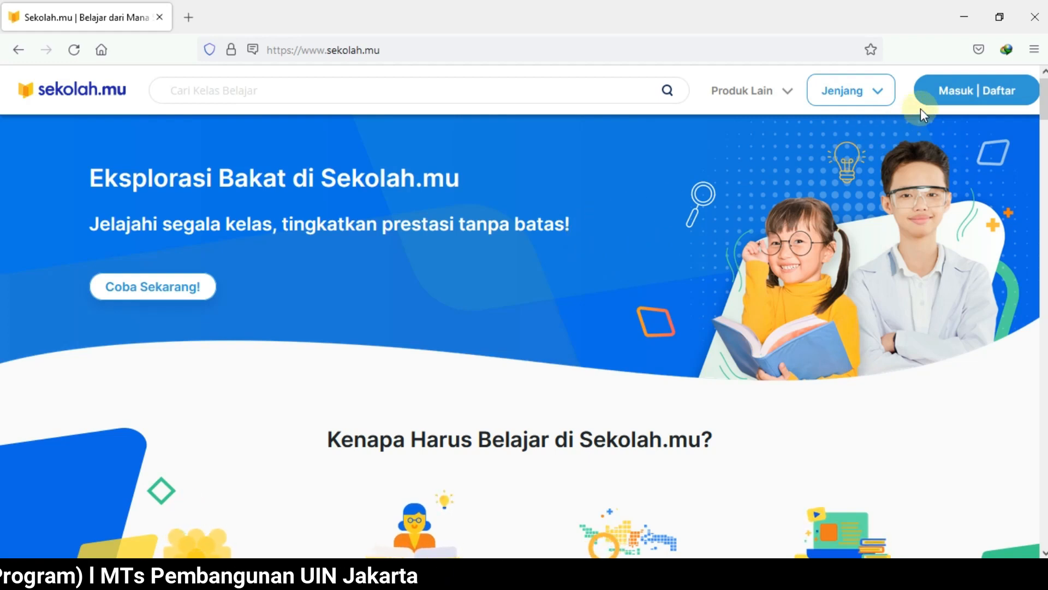
click(953, 100)
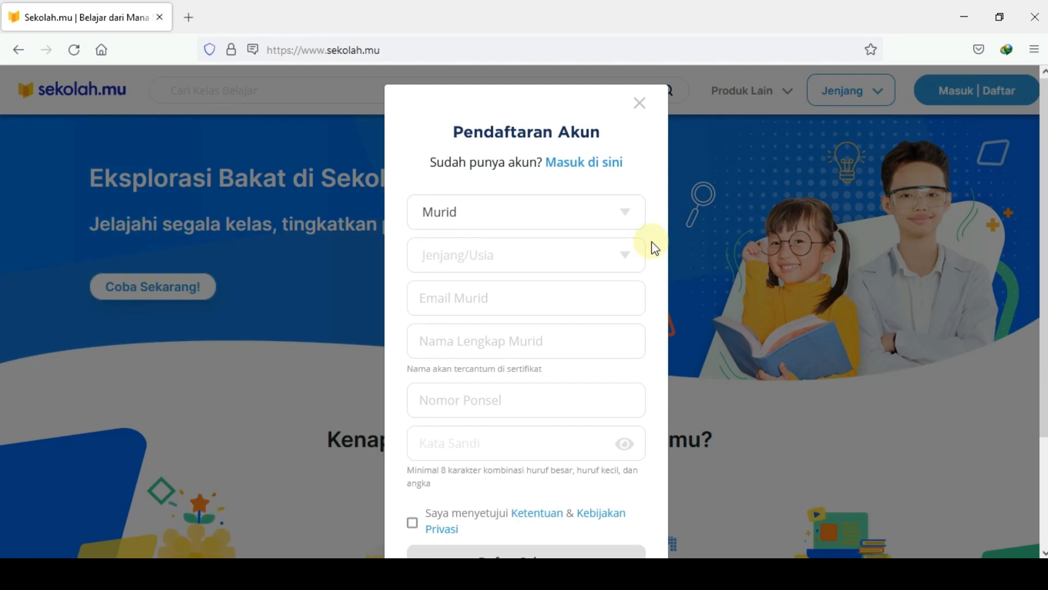
scroll(634, 273, down, 3)
scroll(632, 274, up, 3)
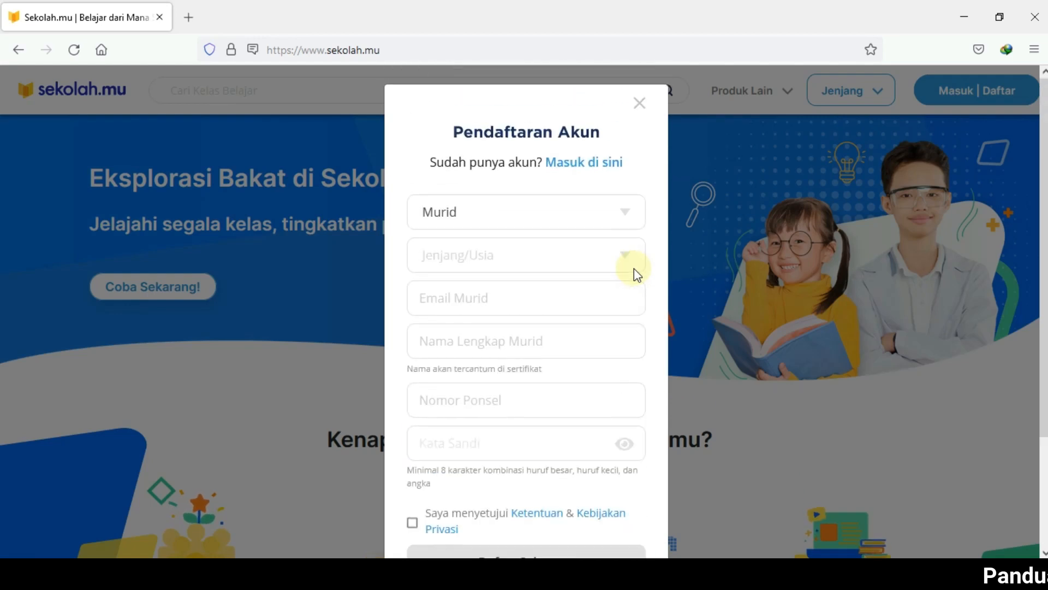
- Set the account role to Orangtua and enter the parent's Gmail address
click(624, 216)
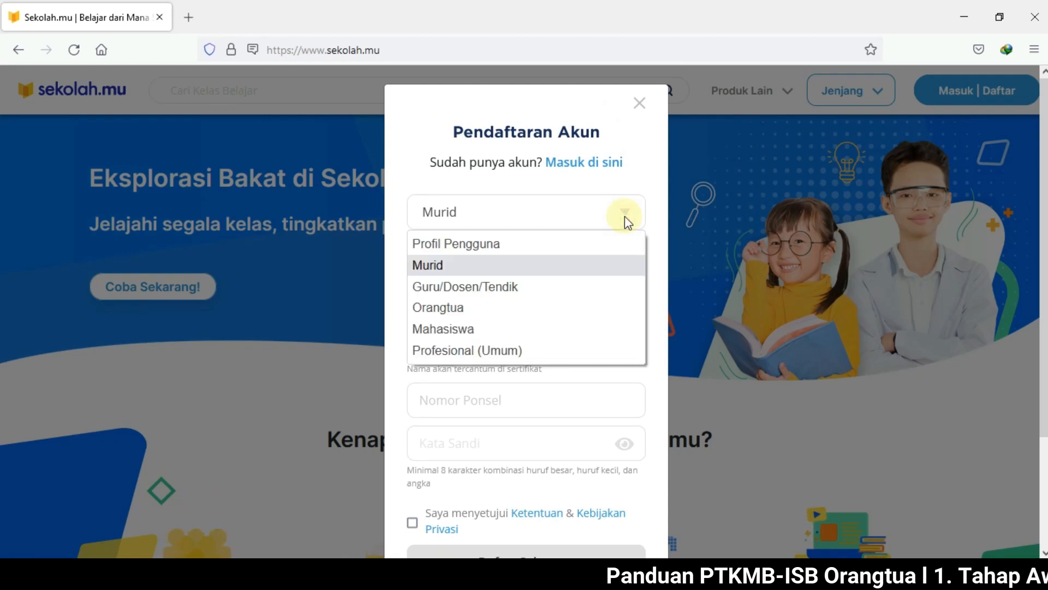
click(549, 317)
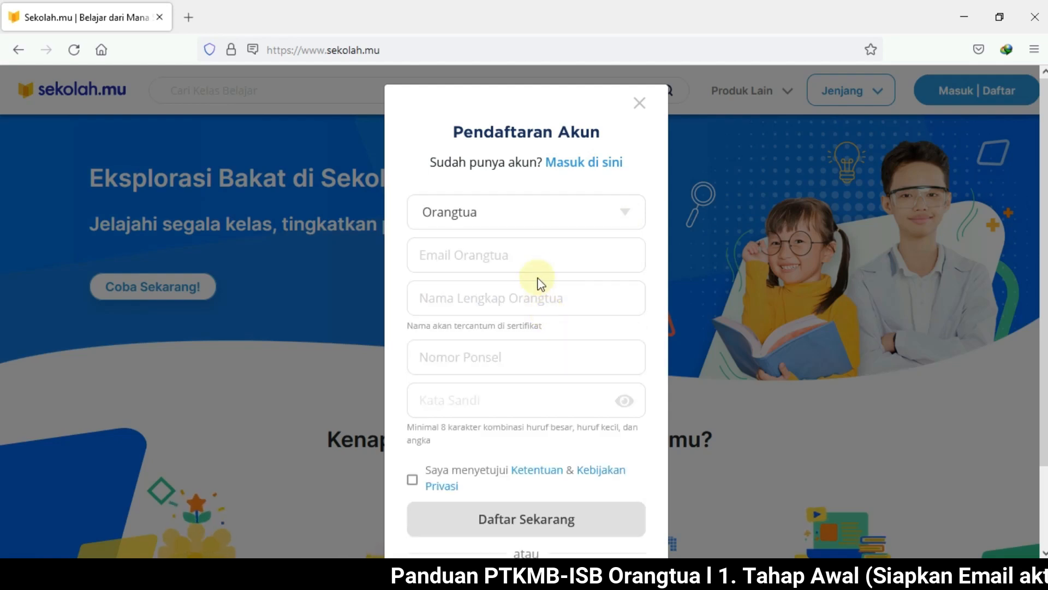
click(536, 258)
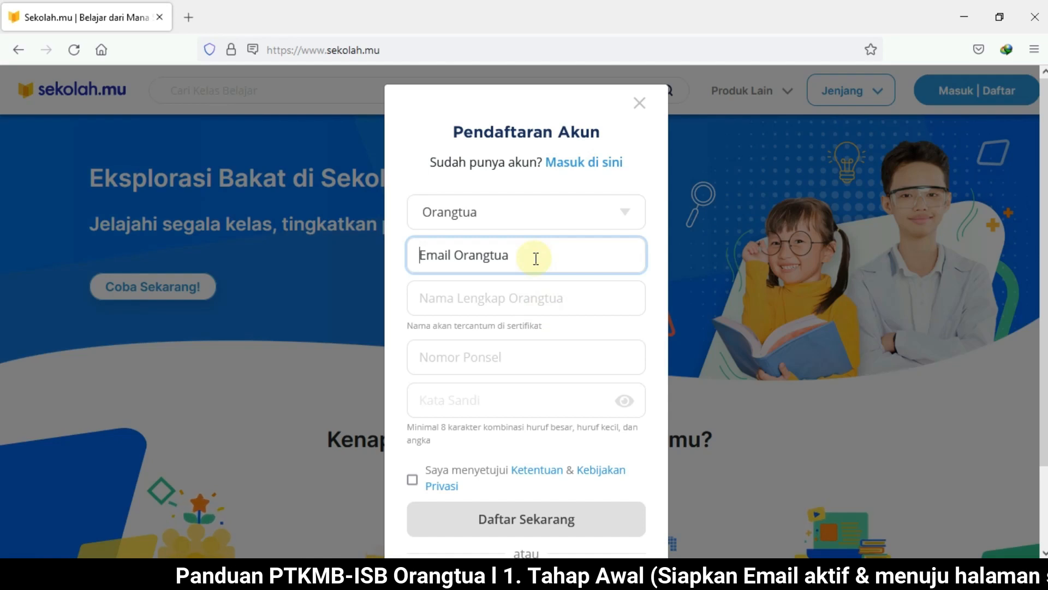
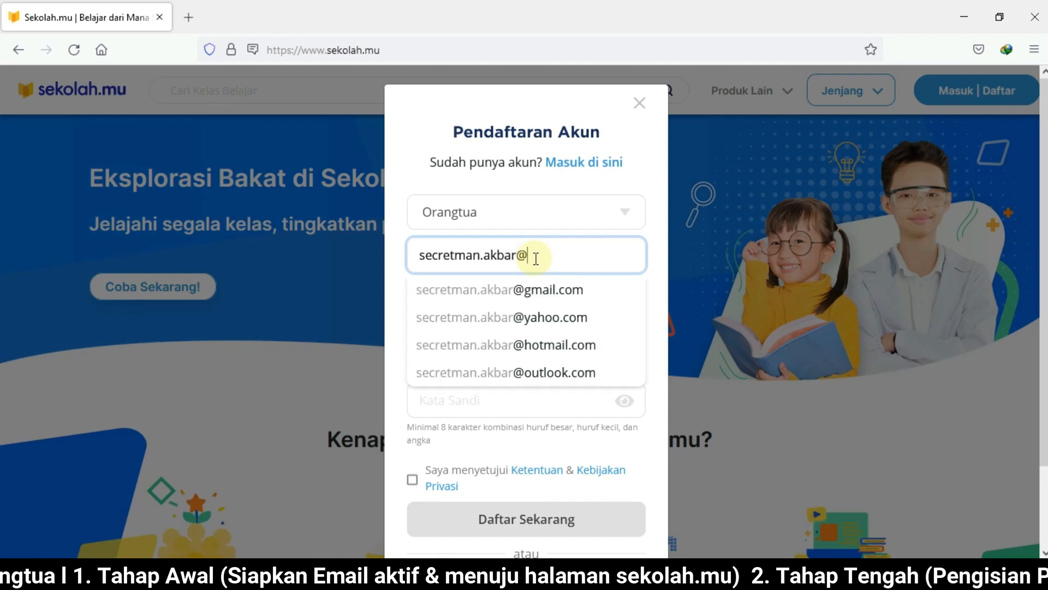
click(533, 281)
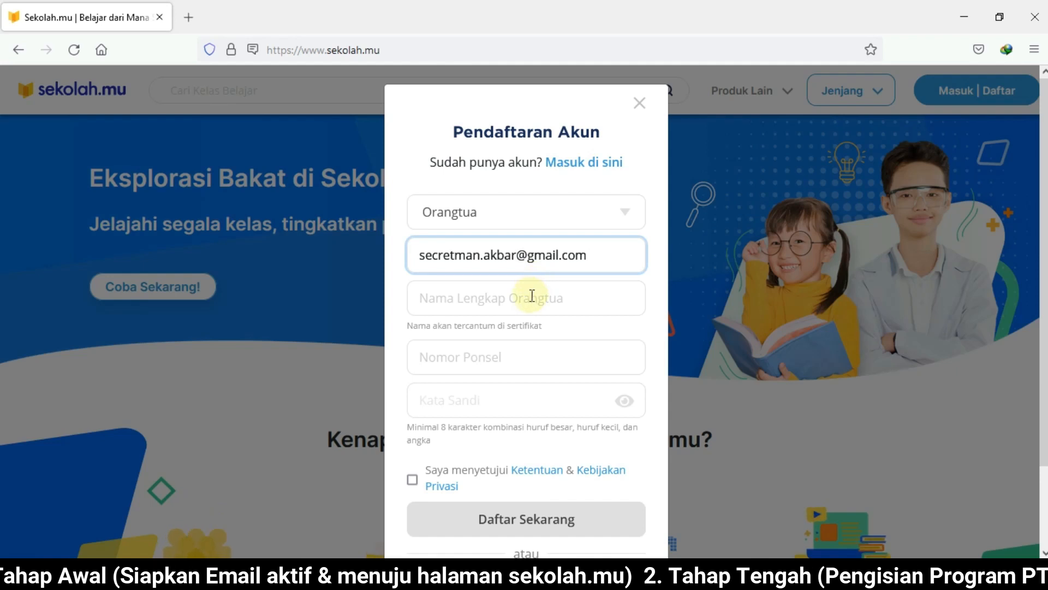
- Fill in the parent's full name and mobile phone number
click(532, 299)
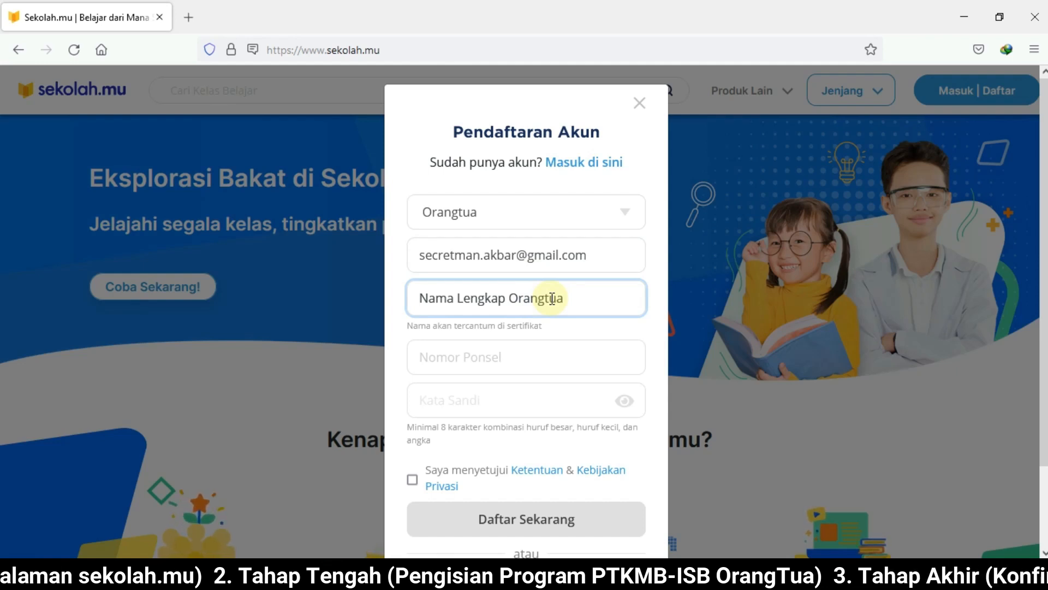
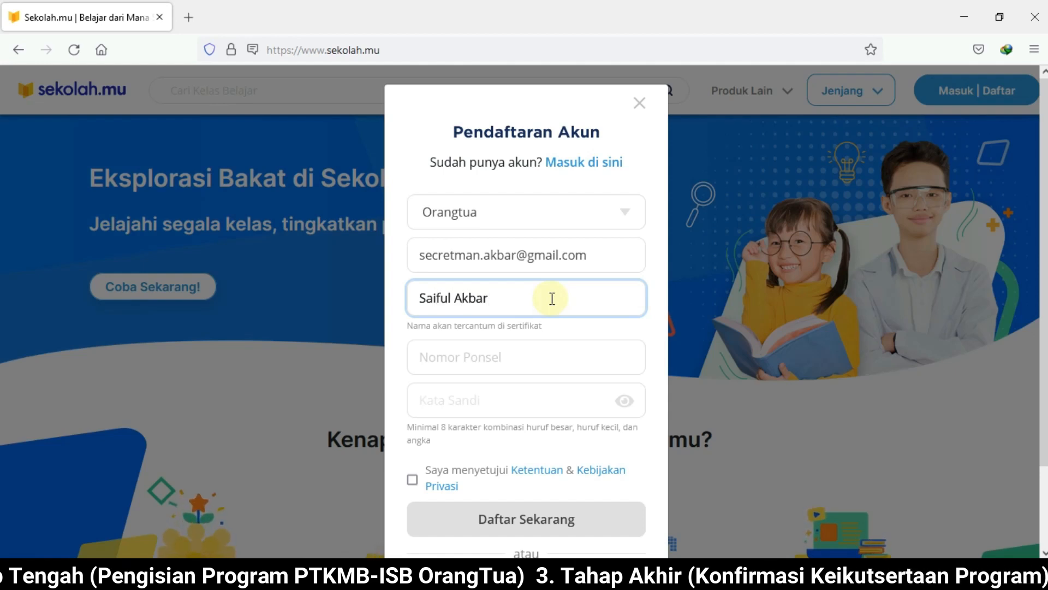
click(527, 361)
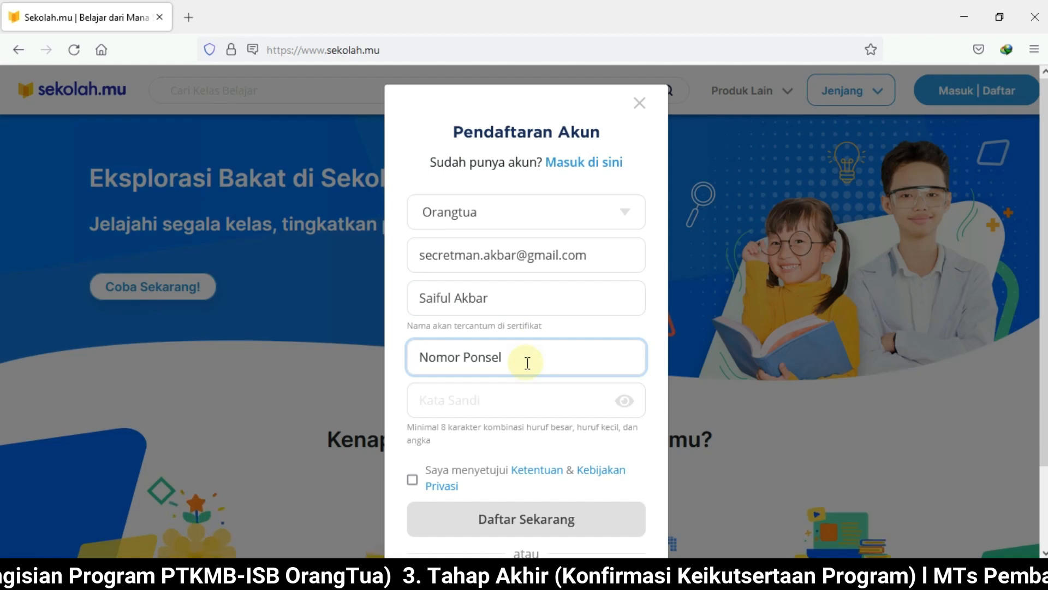
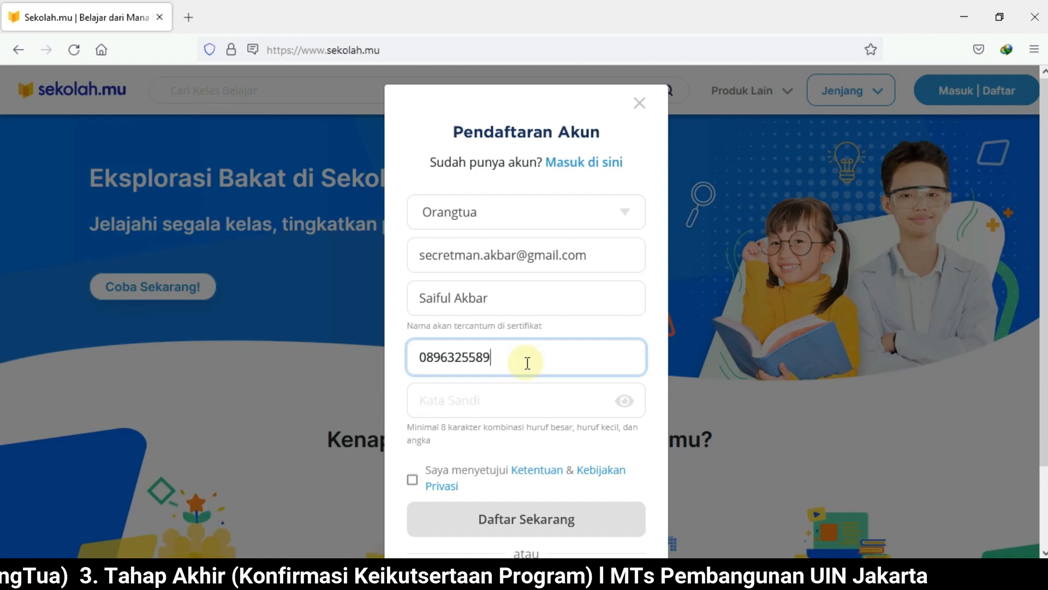
- Enter an 8-character Kata Sandi password and accept the Ketentuan & Kebijakan Privasi terms
click(511, 405)
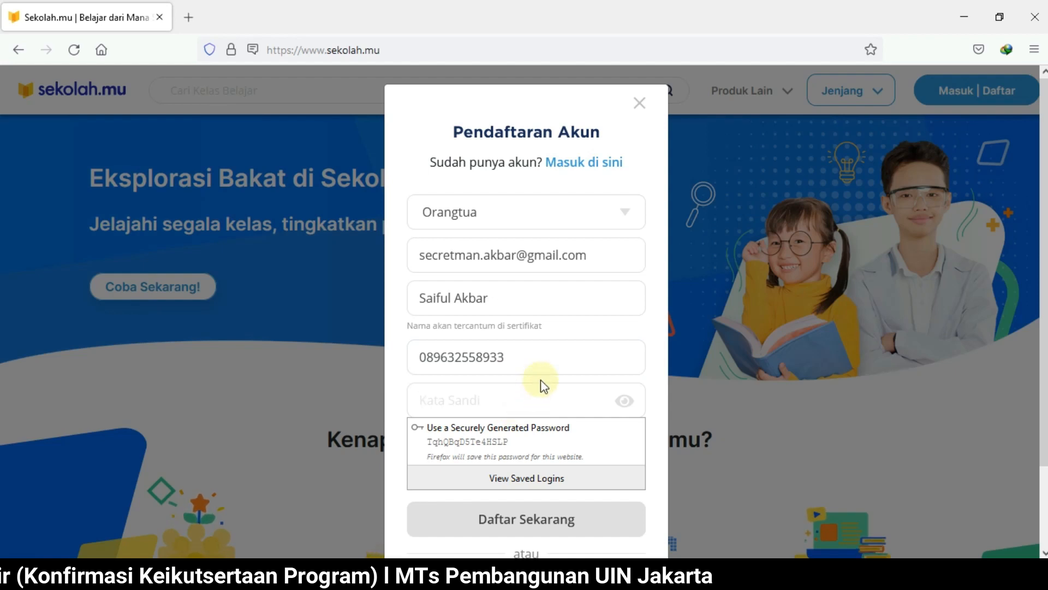
scroll(535, 382, down, 3)
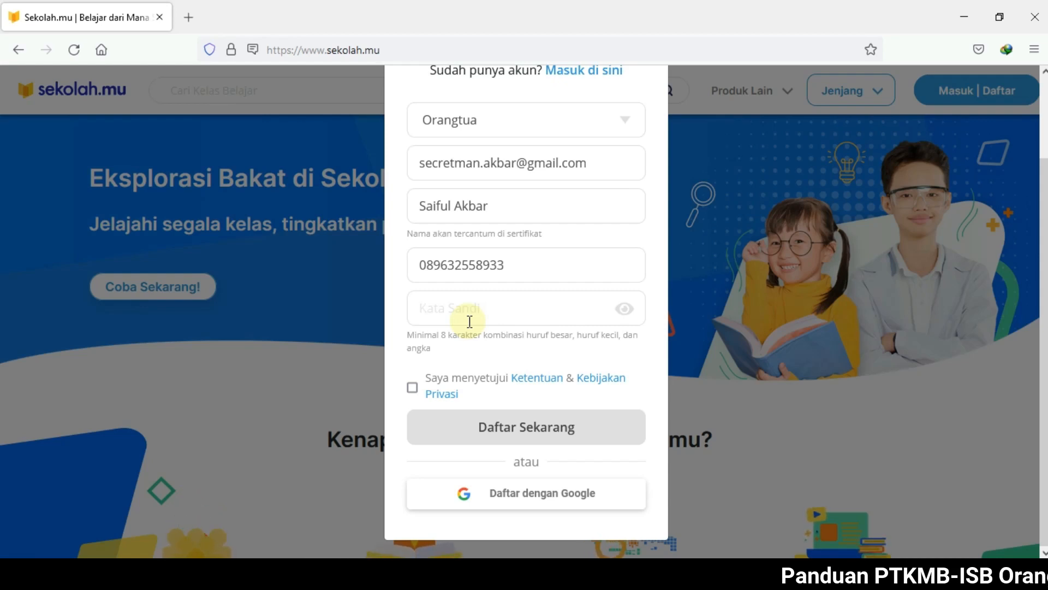
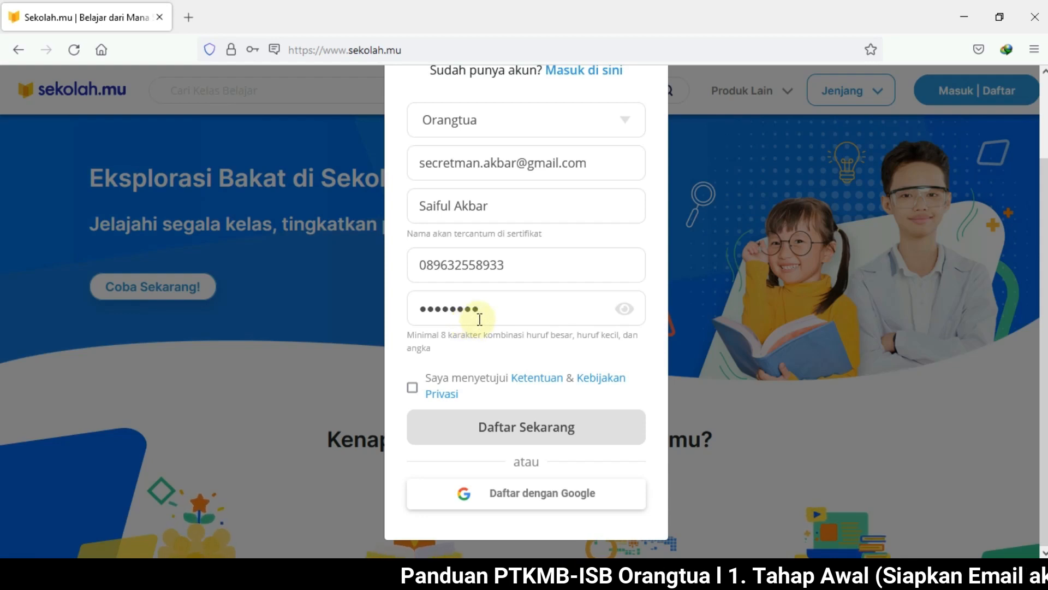
click(413, 389)
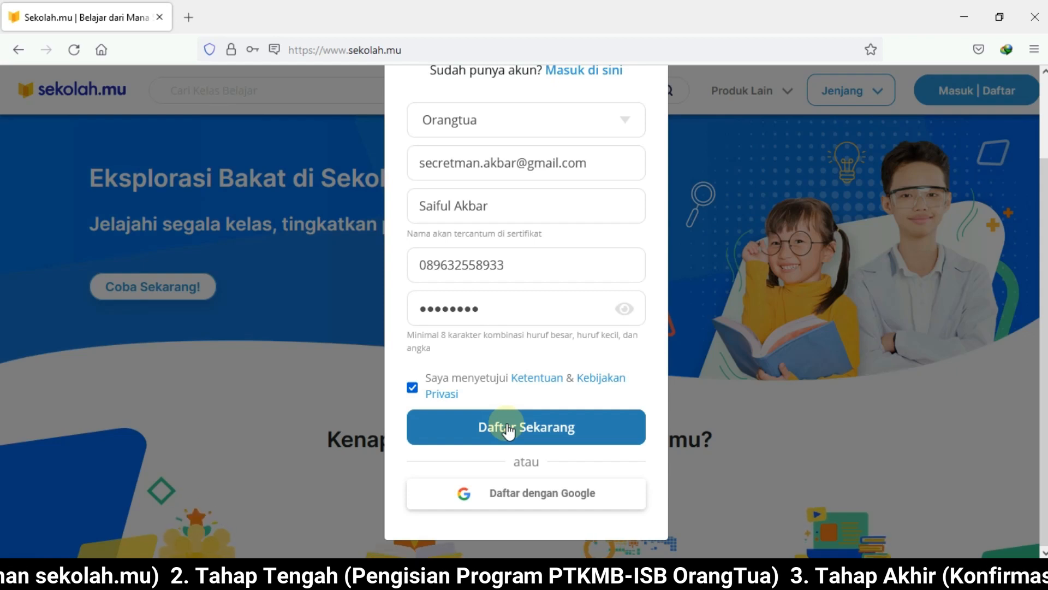
- Submit with Daftar Sekarang, decline Firefox's save-login prompt, and browse the logged-in homepage
click(507, 426)
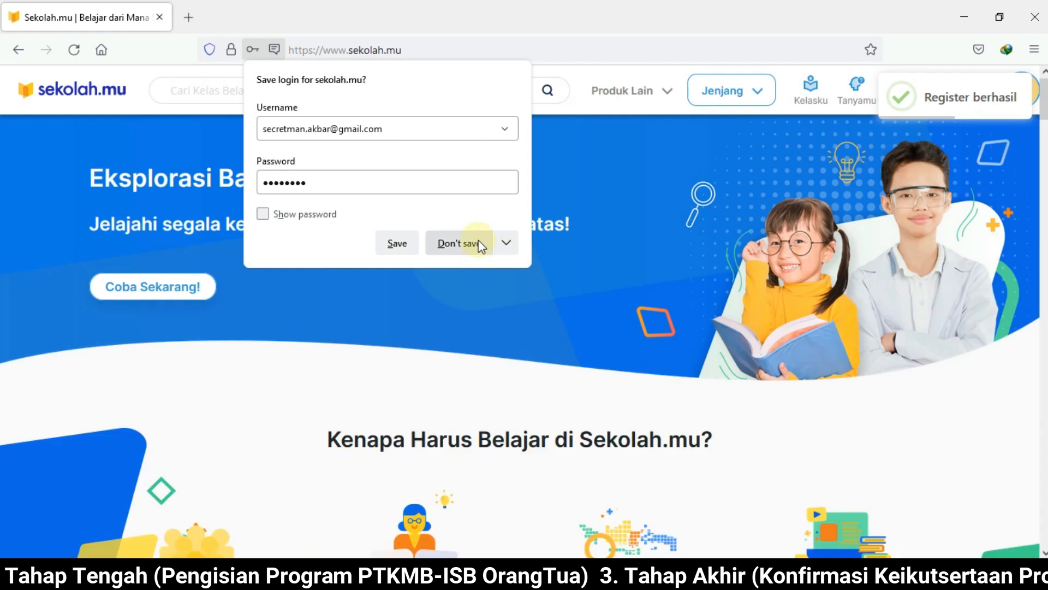
click(479, 241)
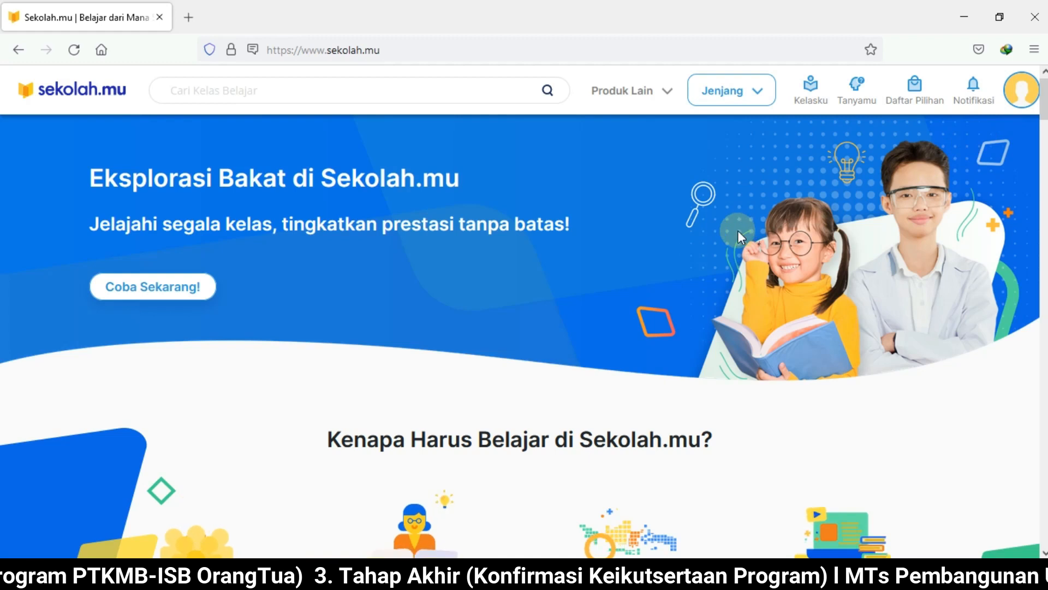
scroll(738, 230, down, 4)
scroll(738, 236, down, 4)
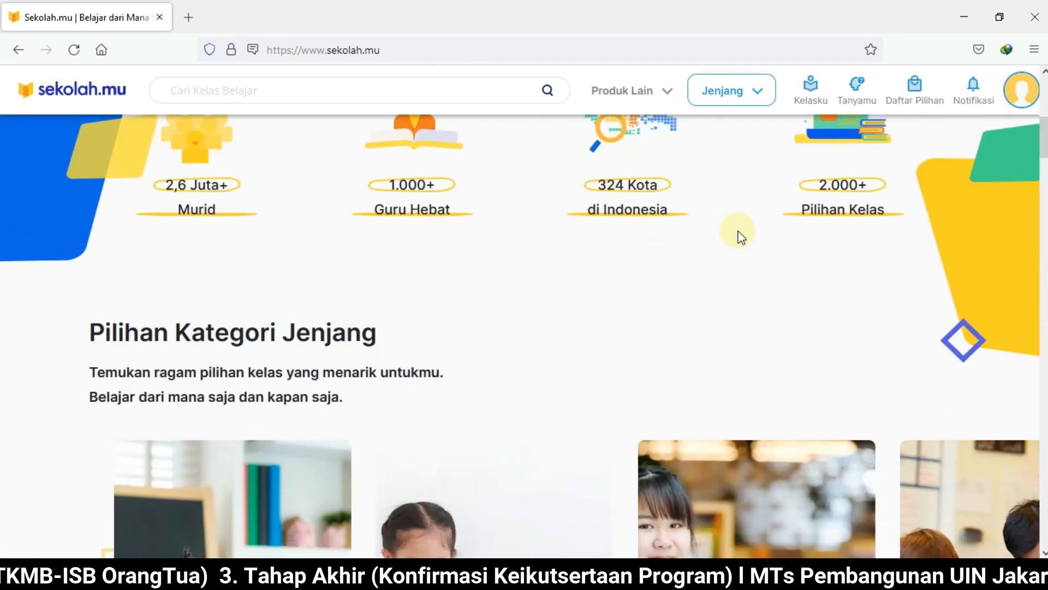
scroll(738, 236, up, 7)
scroll(740, 237, up, 1)
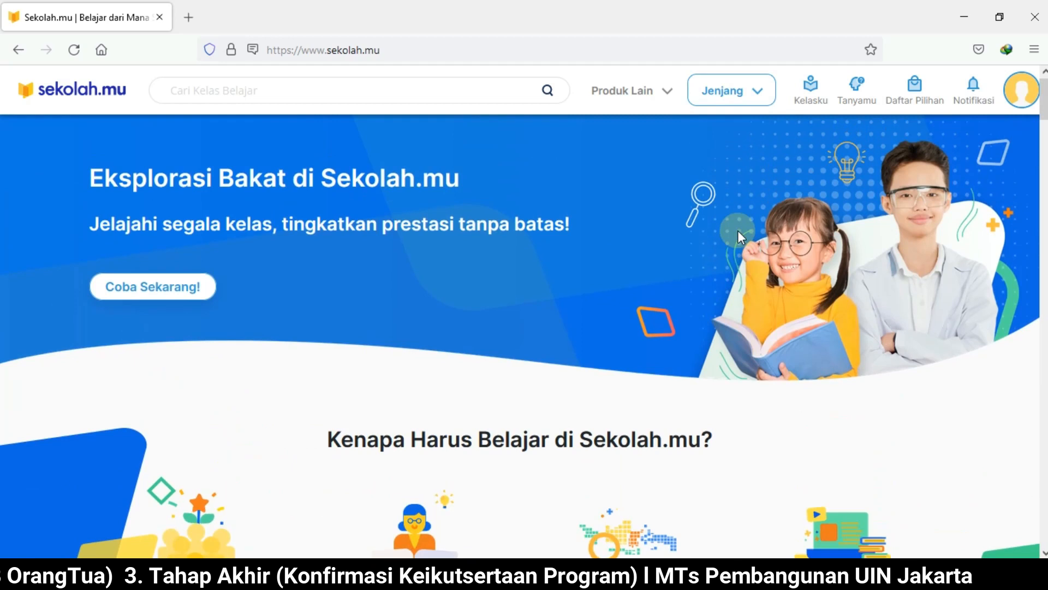
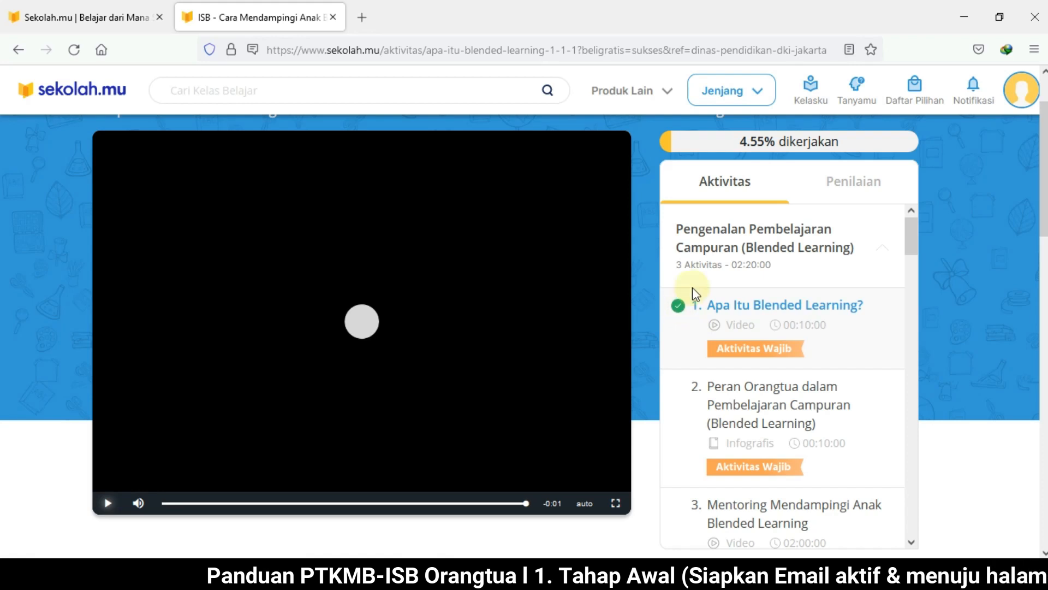
- Scroll to the activity list showing Apa Itu Blended Learning? complete at 4.55%
scroll(745, 161, up, 1)
scroll(759, 213, up, 1)
scroll(781, 218, down, 4)
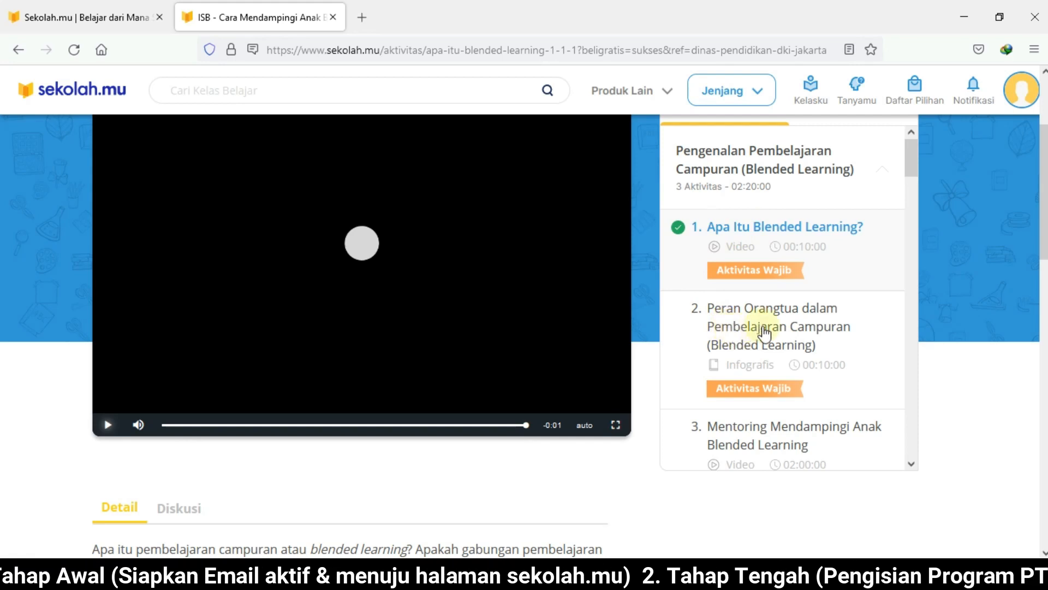
- Open activity 2, Peran Orangtua dalam Pembelajaran Campuran, and scroll through its infographic
click(775, 327)
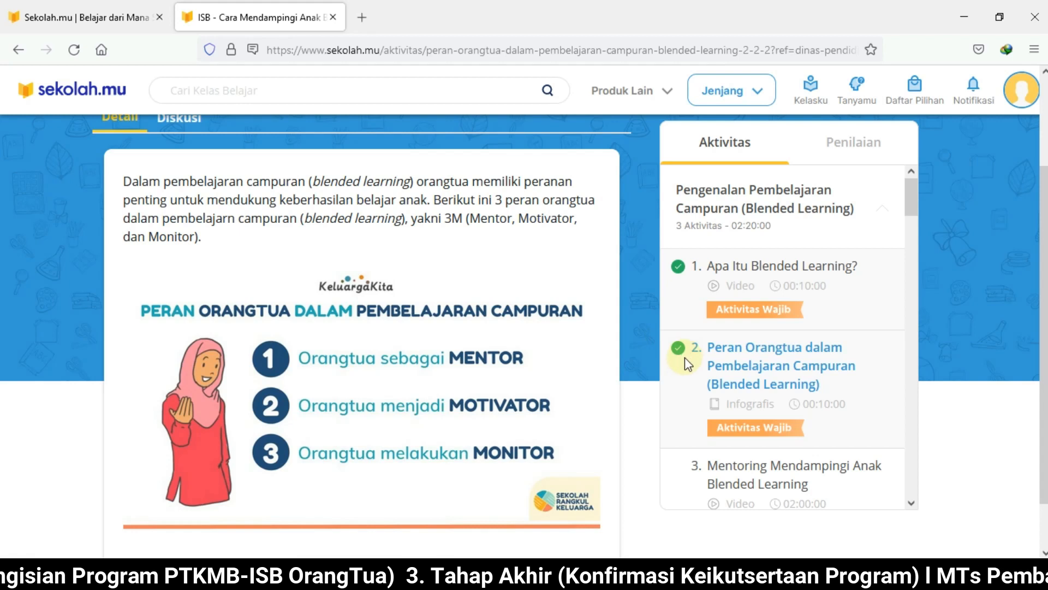
scroll(684, 357, up, 2)
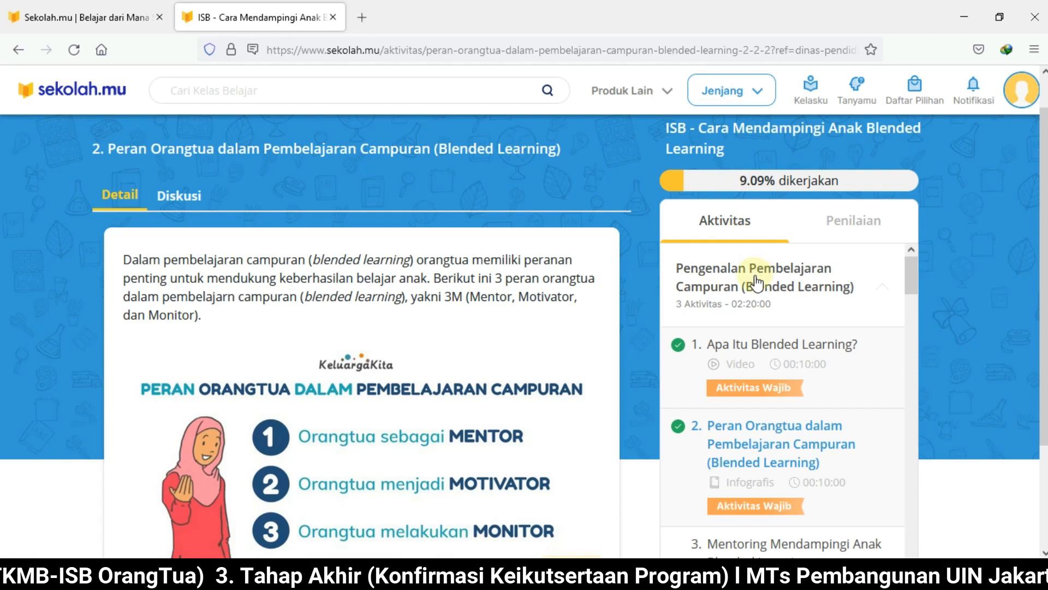
scroll(756, 284, down, 4)
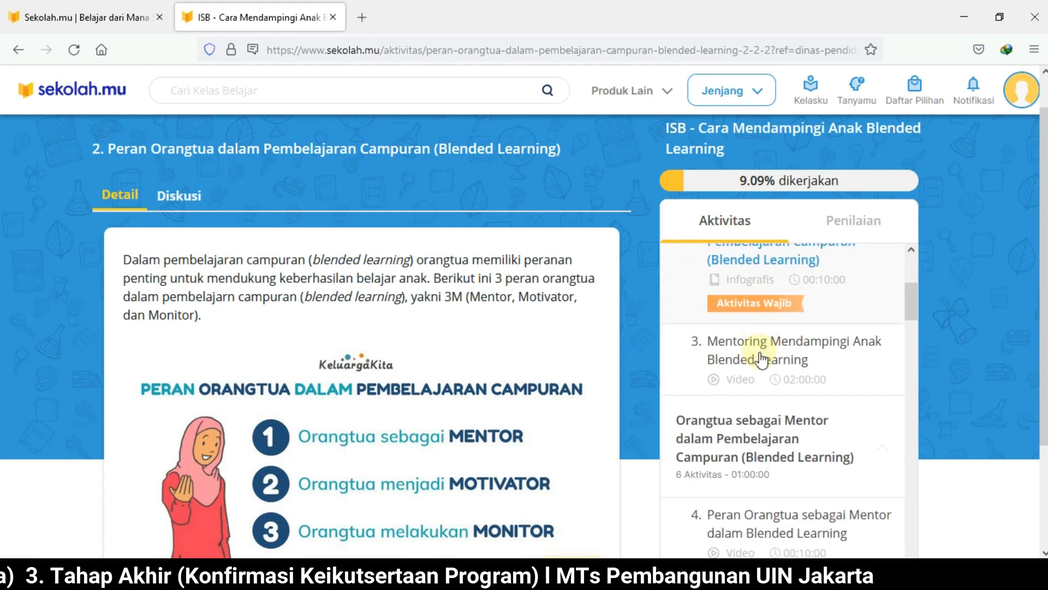
- Open activity 3's mentoring video, play it, dismiss the download offer and suggestions, and pause
click(761, 358)
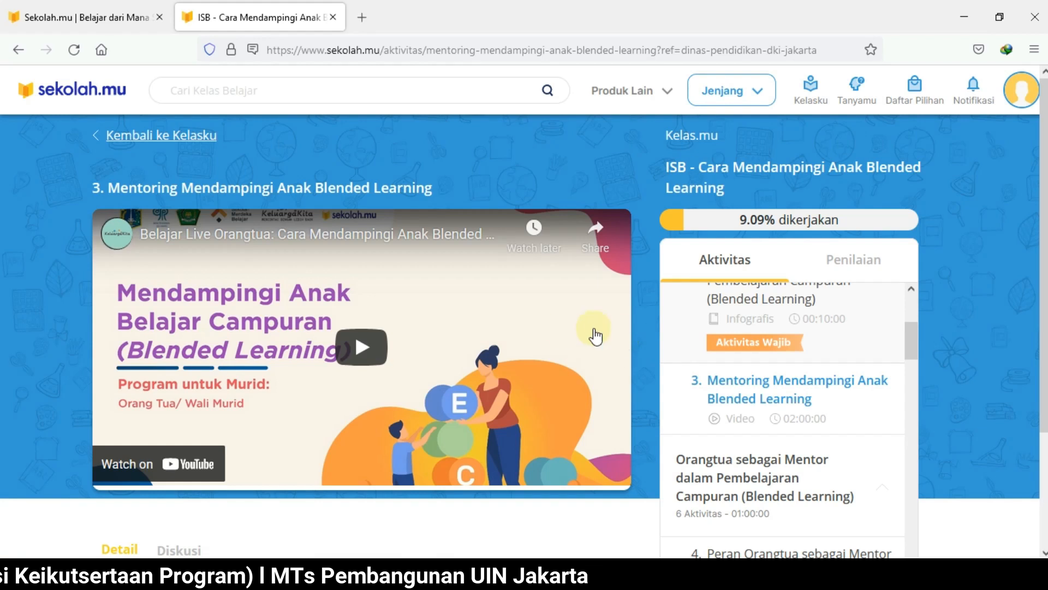
scroll(693, 334, up, 2)
scroll(693, 334, down, 3)
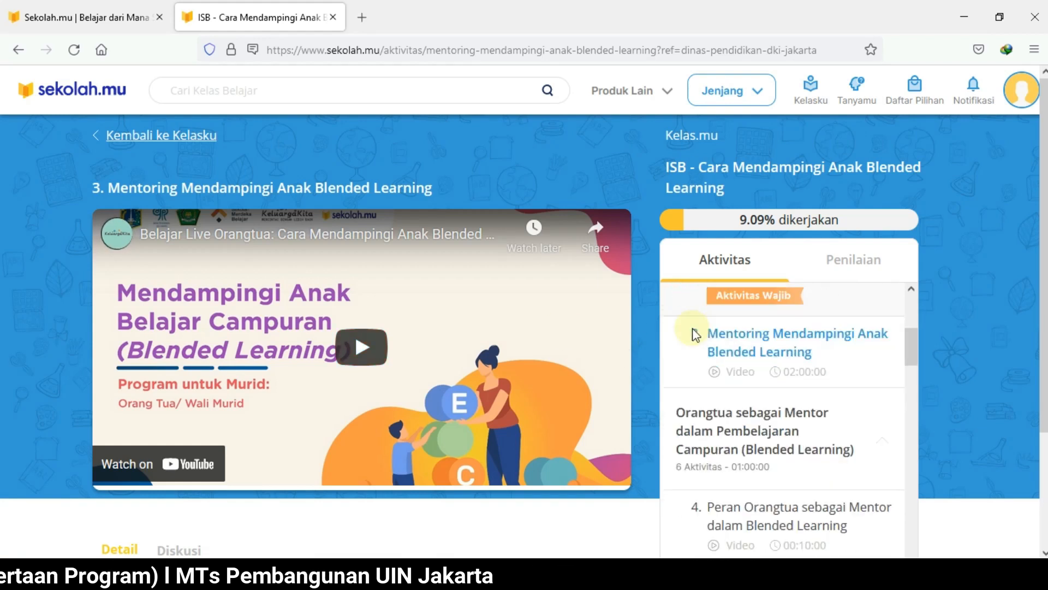
scroll(694, 334, up, 3)
scroll(694, 334, down, 1)
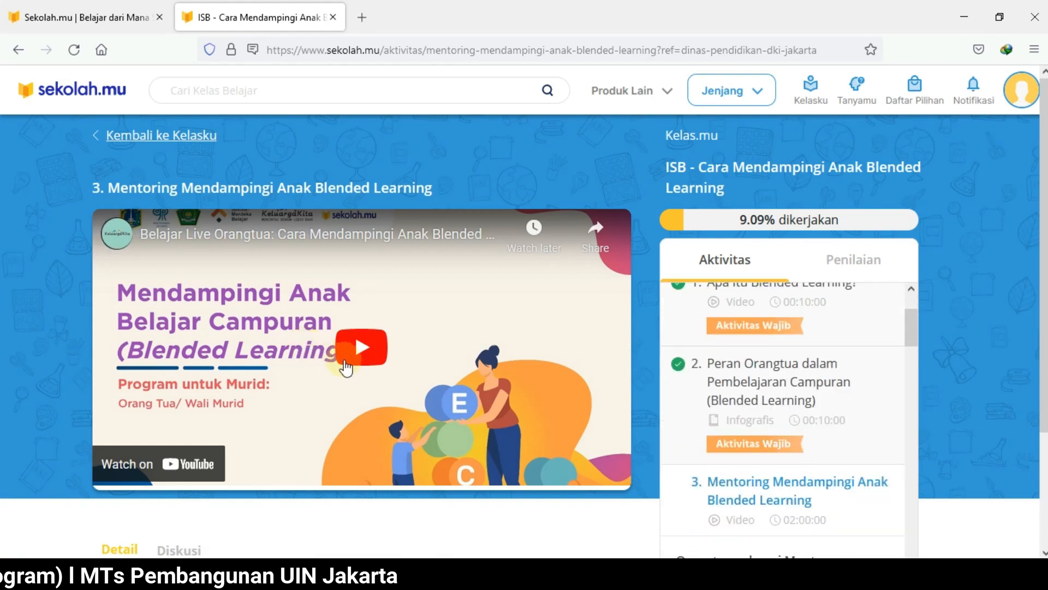
click(355, 360)
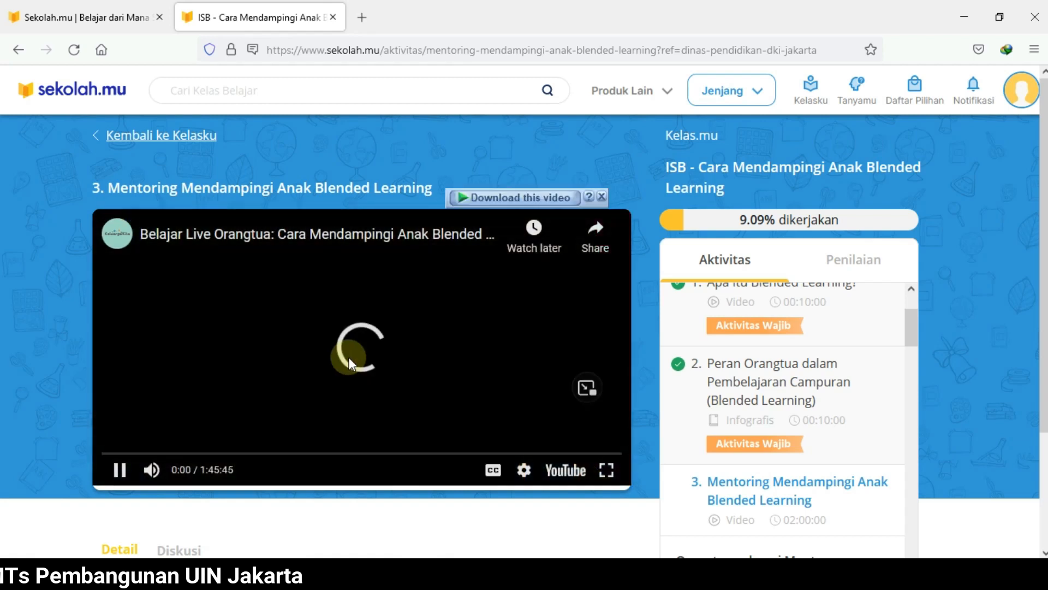
click(602, 197)
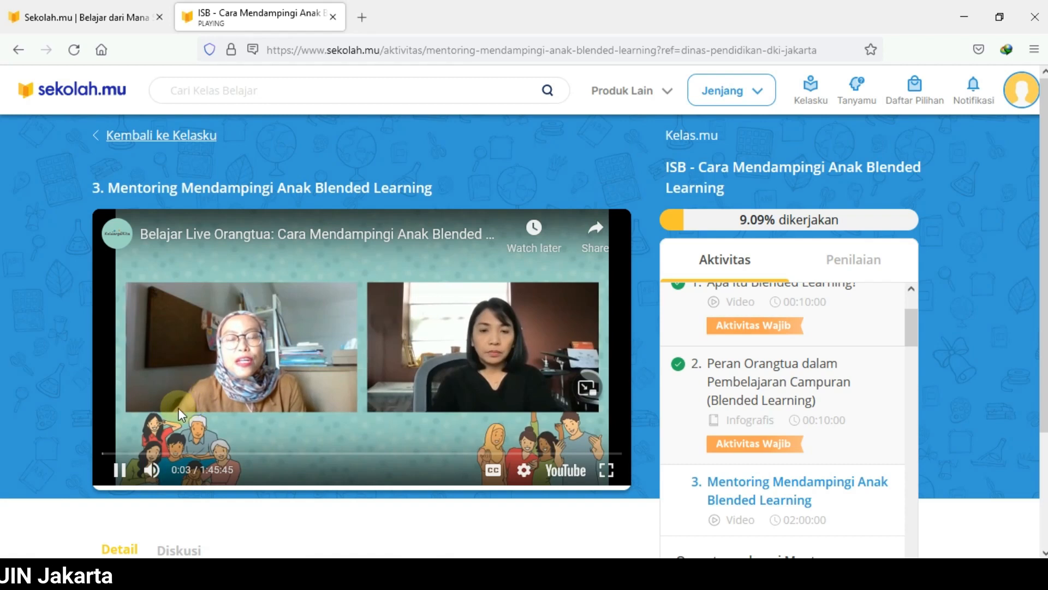
click(121, 471)
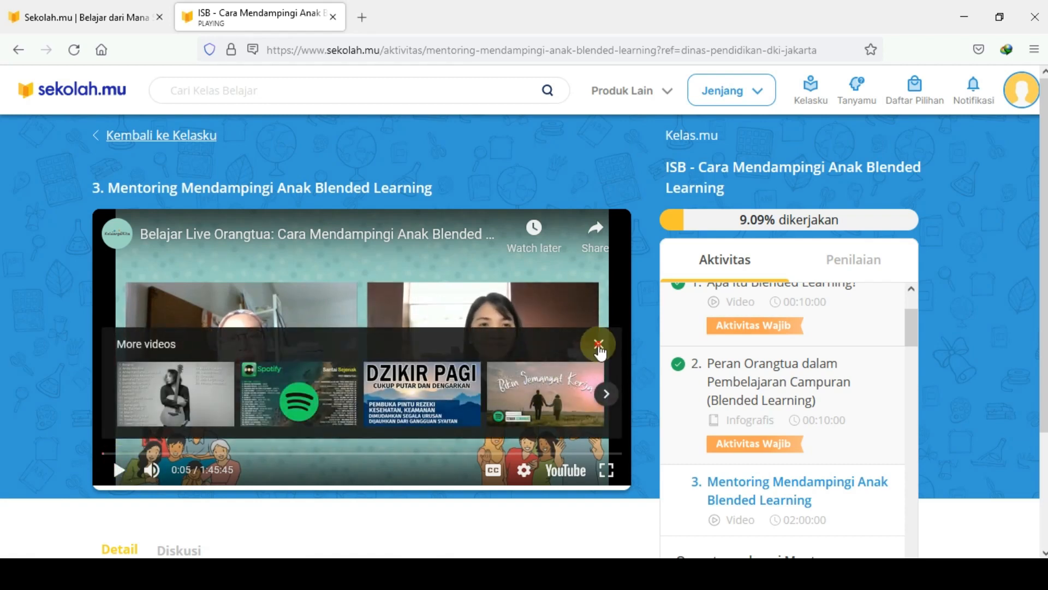
click(599, 344)
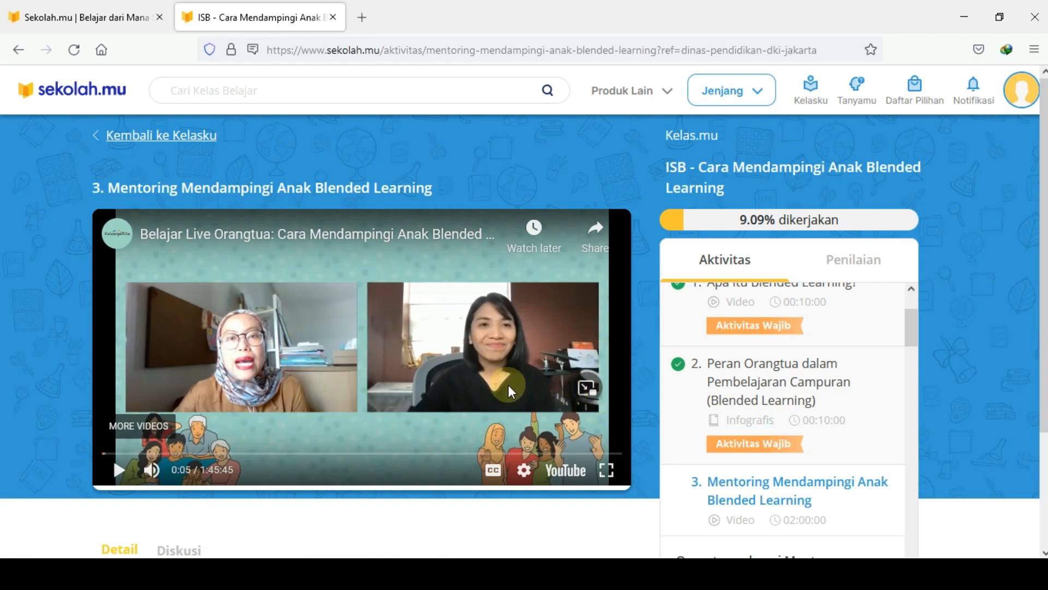
- Skip the mentoring video to its end, reaching 13.64%, then open activity 4
click(619, 453)
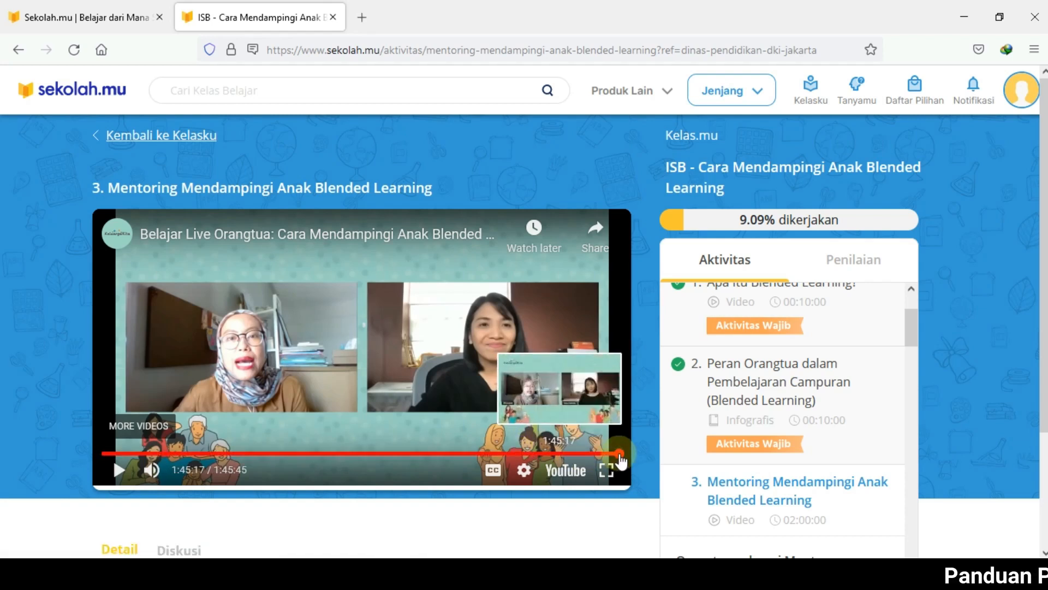
scroll(744, 377, up, 1)
scroll(743, 378, down, 1)
scroll(744, 378, down, 1)
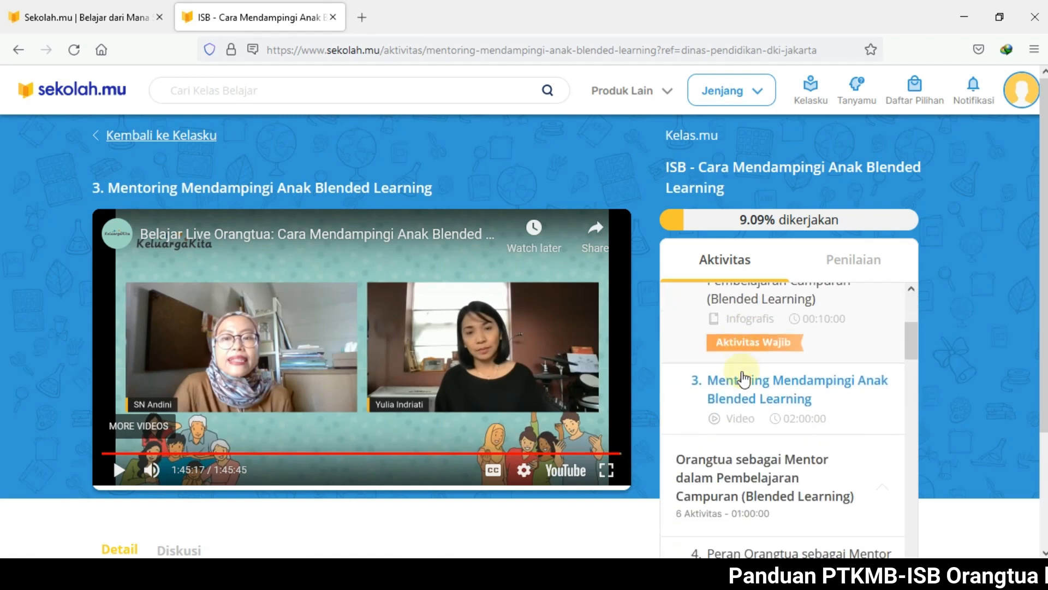
click(623, 454)
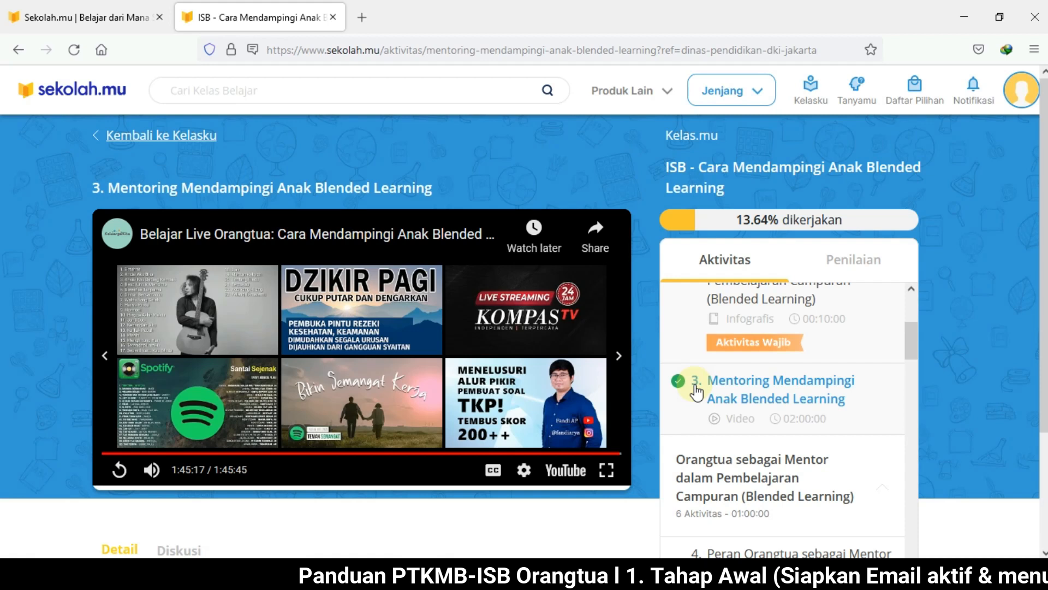
scroll(696, 389, up, 3)
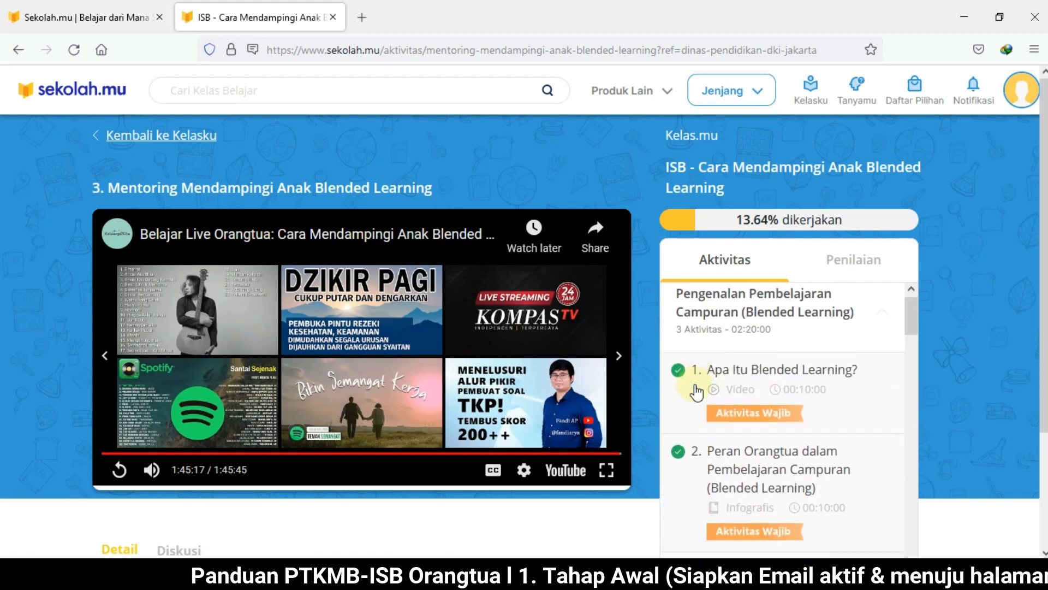
scroll(695, 390, down, 2)
scroll(733, 363, down, 3)
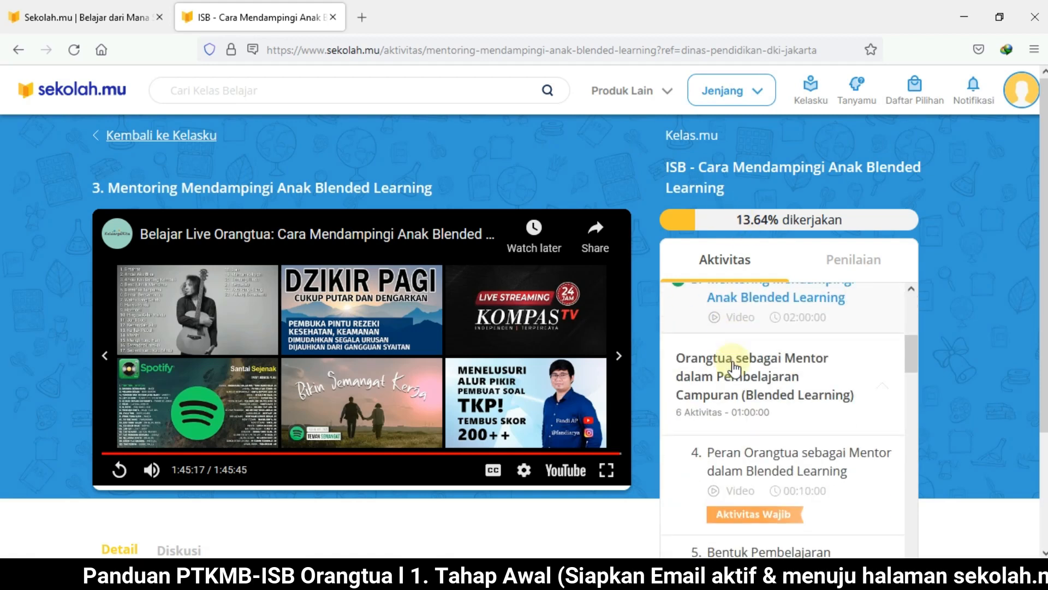
scroll(734, 382, down, 2)
scroll(734, 385, up, 2)
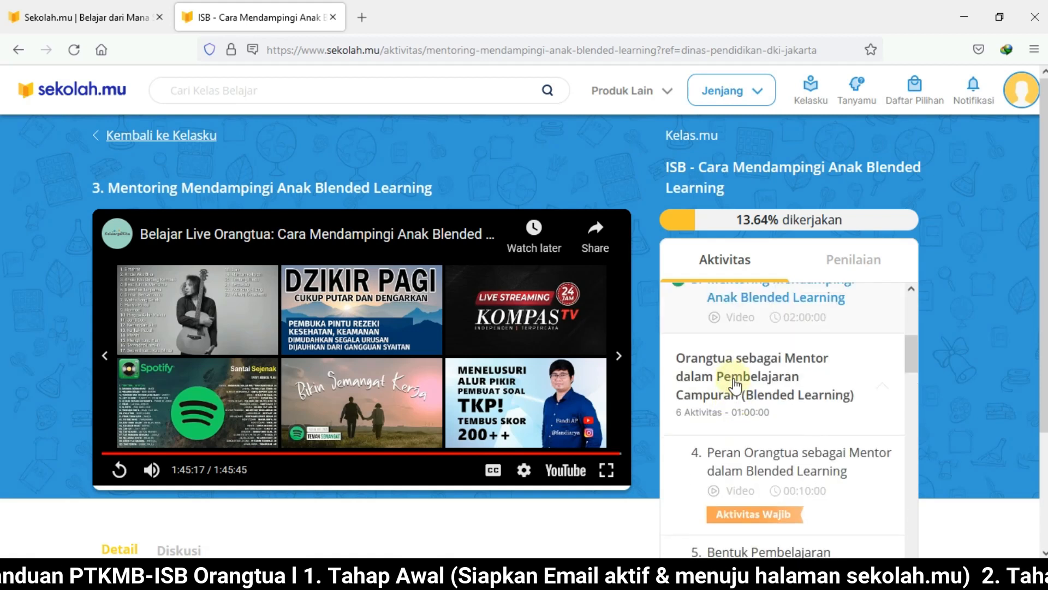
scroll(735, 384, down, 2)
click(737, 366)
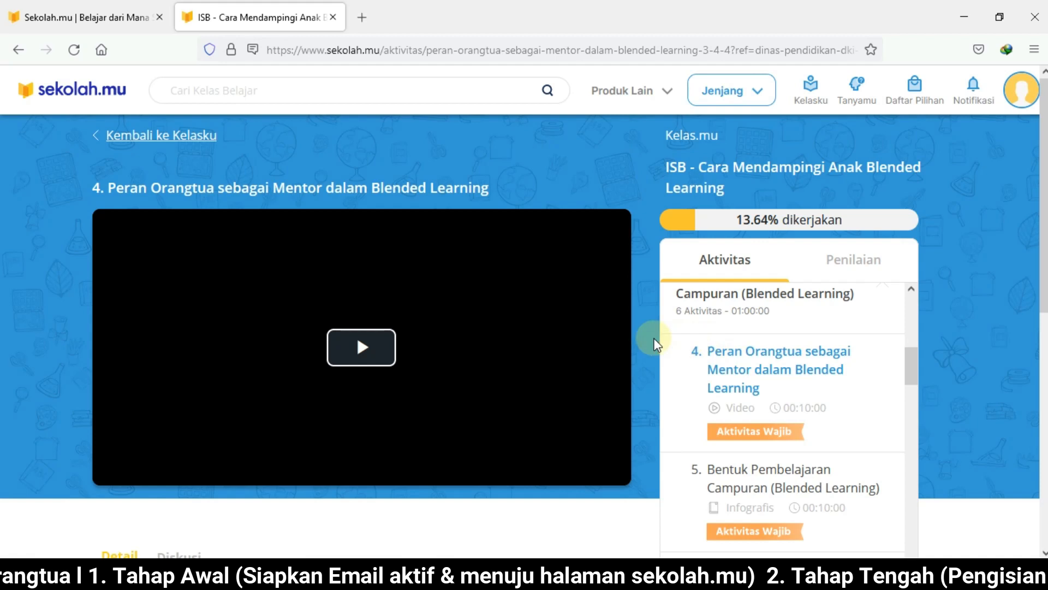
- Dismiss the download offer and start playing activity 4's parents-as-mentors video
click(624, 197)
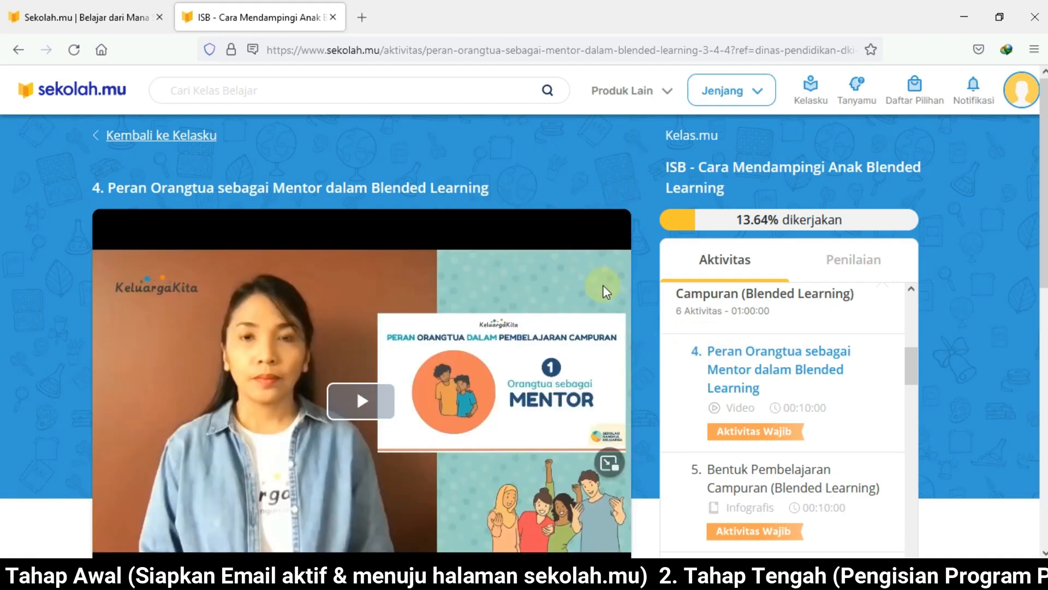
scroll(603, 287, down, 2)
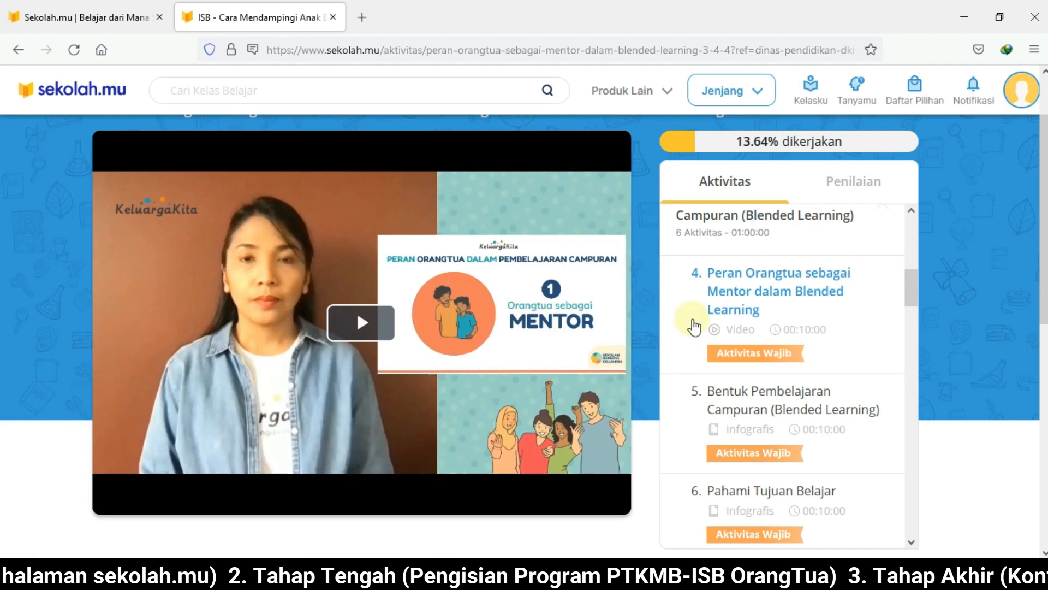
scroll(739, 309, up, 4)
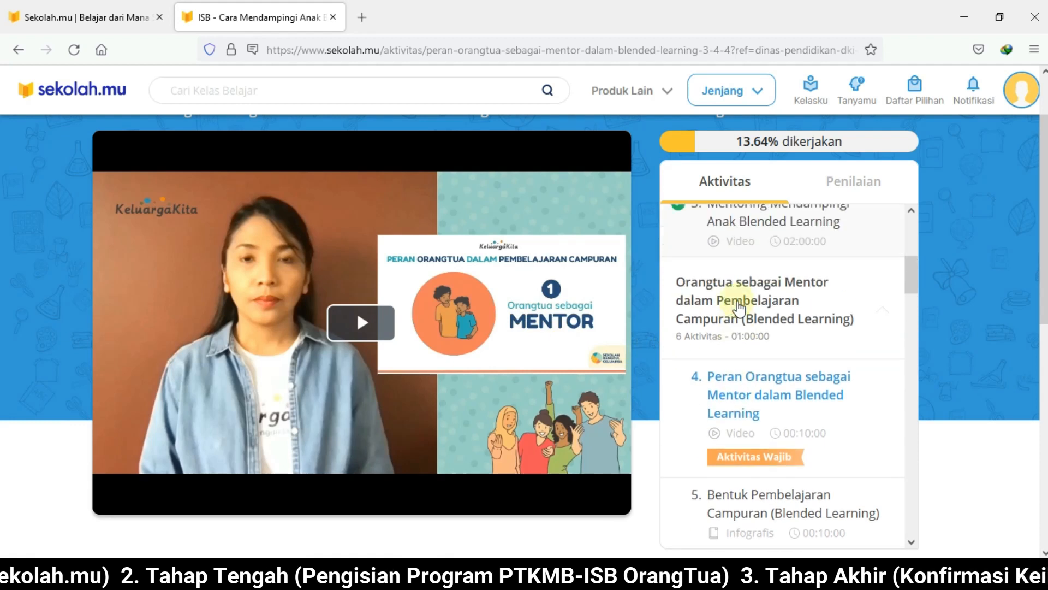
scroll(738, 309, up, 2)
scroll(739, 310, down, 4)
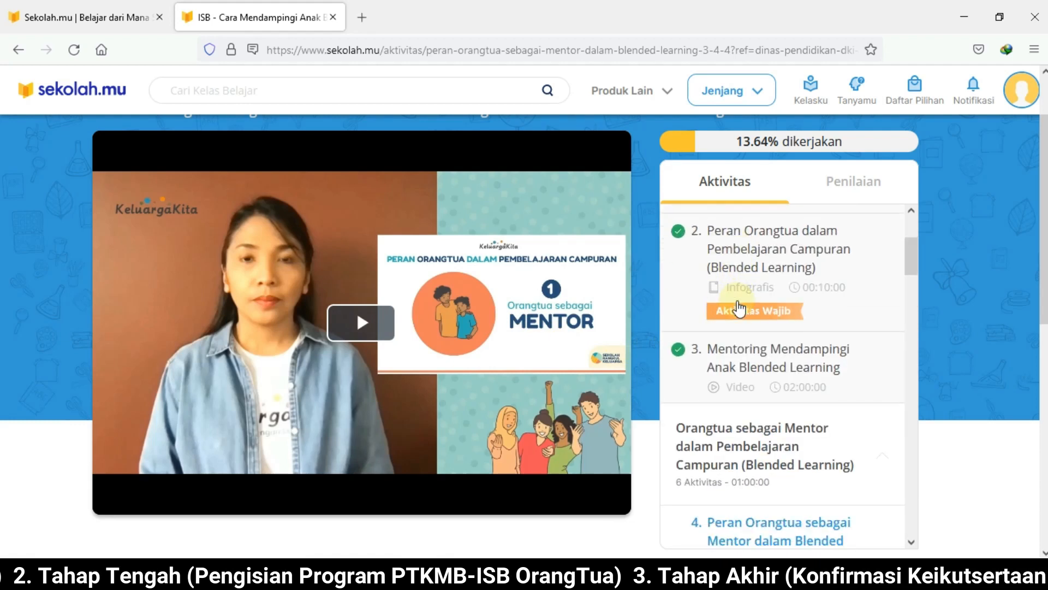
scroll(739, 309, down, 2)
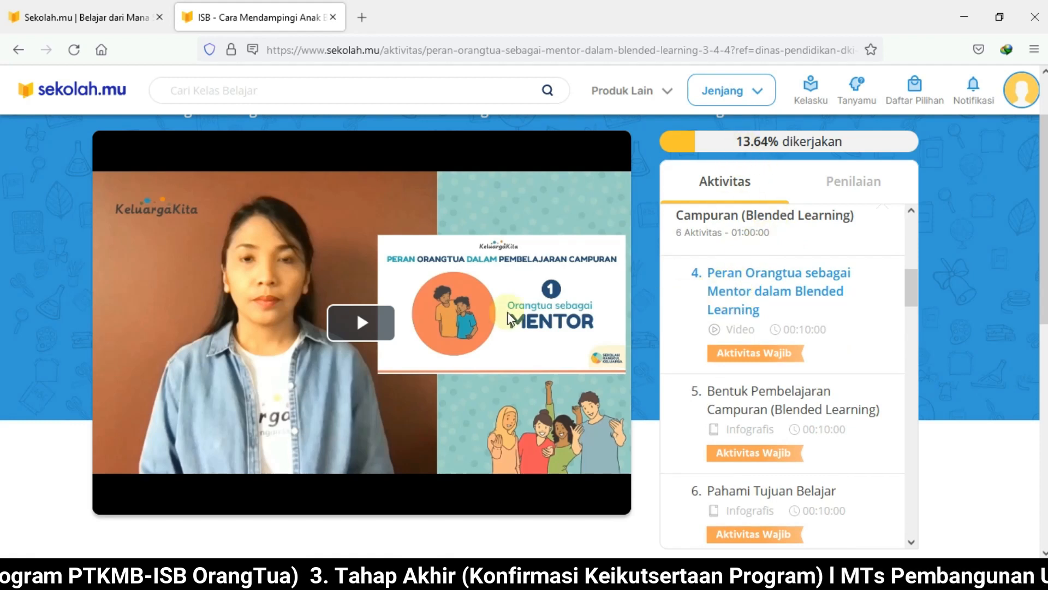
click(388, 327)
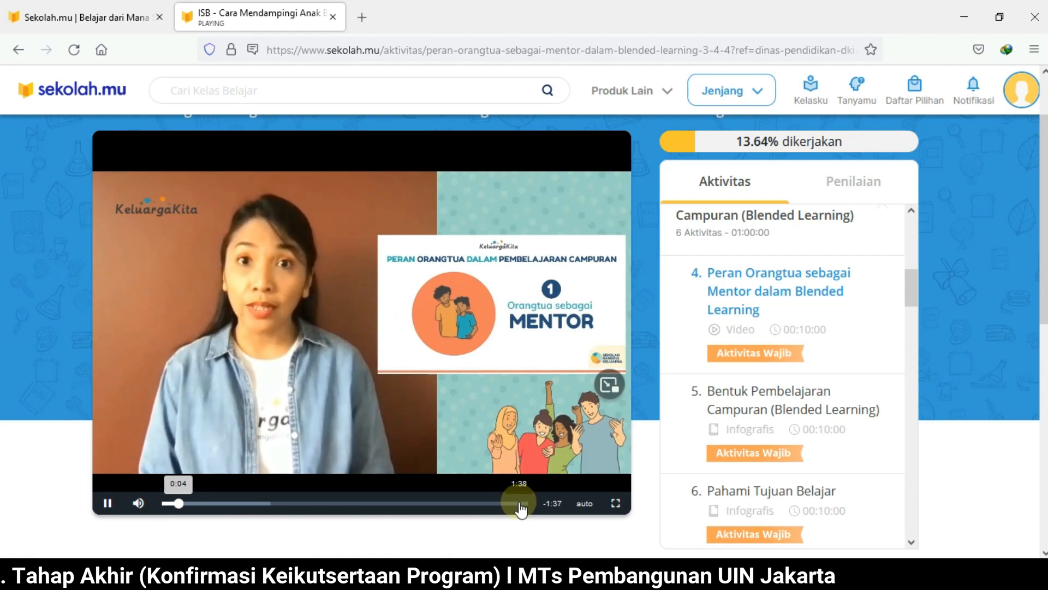
- Skip the activity 4 video to its end, reaching 18.18%, and open activity 5, Bentuk Pembelajaran Campuran
click(108, 503)
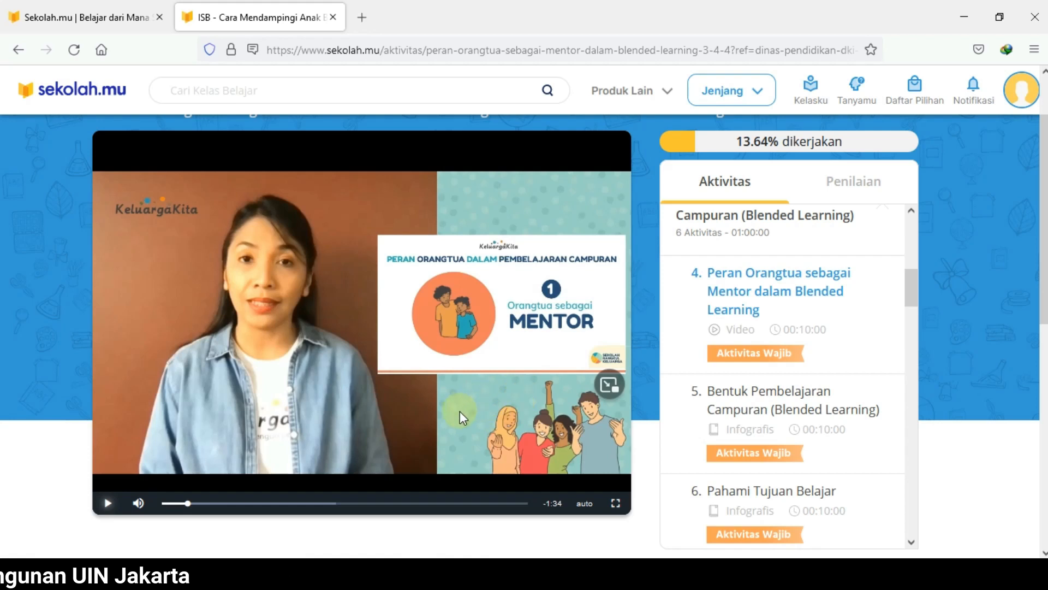
click(527, 503)
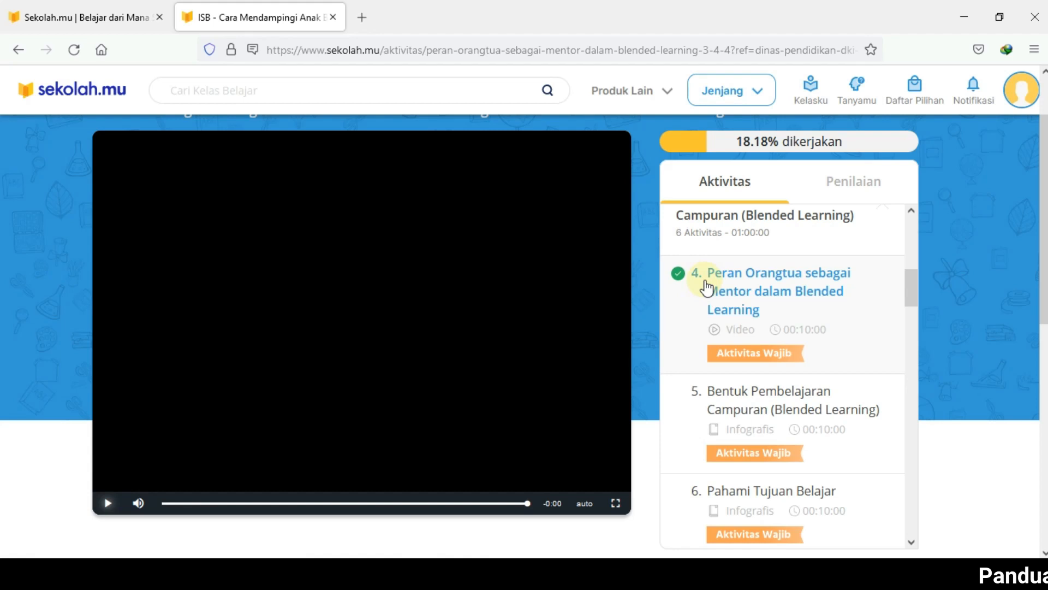
scroll(707, 287, down, 2)
click(714, 295)
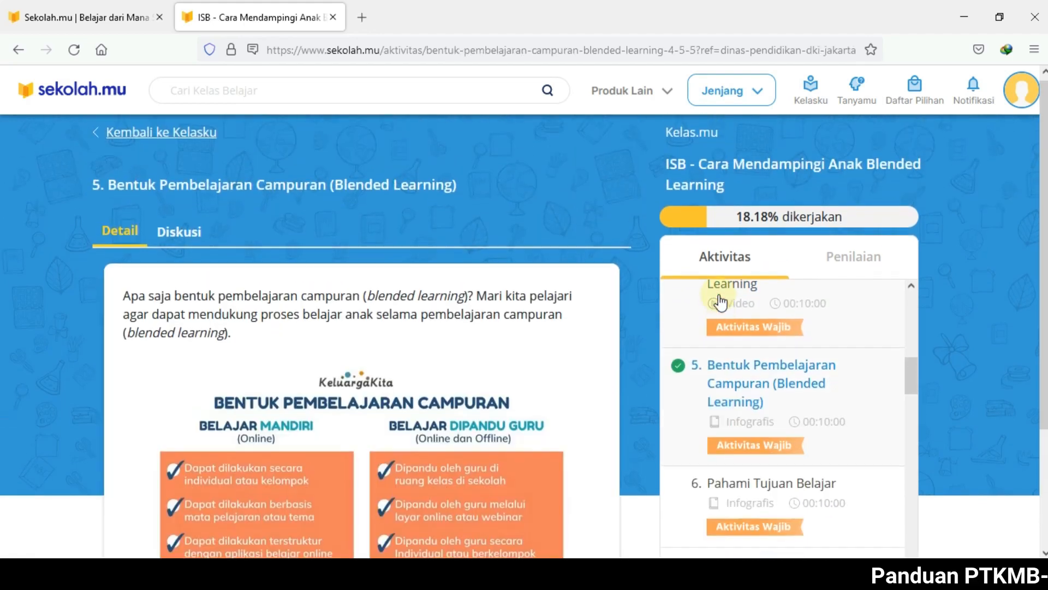
- Open and read activity 6 Pahami Tujuan Belajar, then open activity 7 Kelola Waktu Belajar
scroll(693, 364, down, 2)
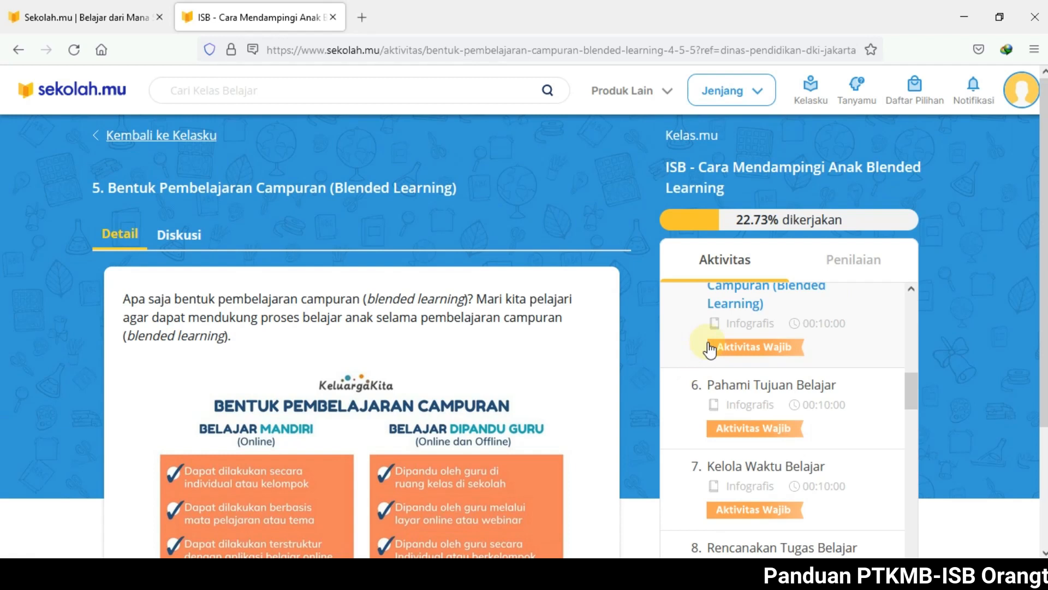
scroll(715, 348, up, 2)
scroll(841, 345, down, 2)
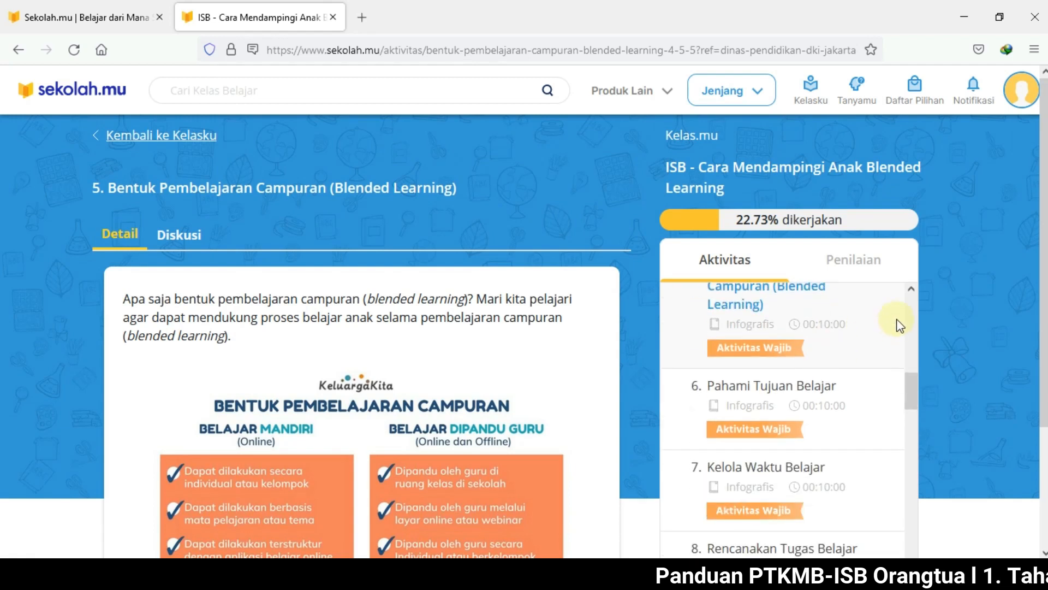
scroll(900, 326, up, 2)
drag(1044, 269, 1045, 350)
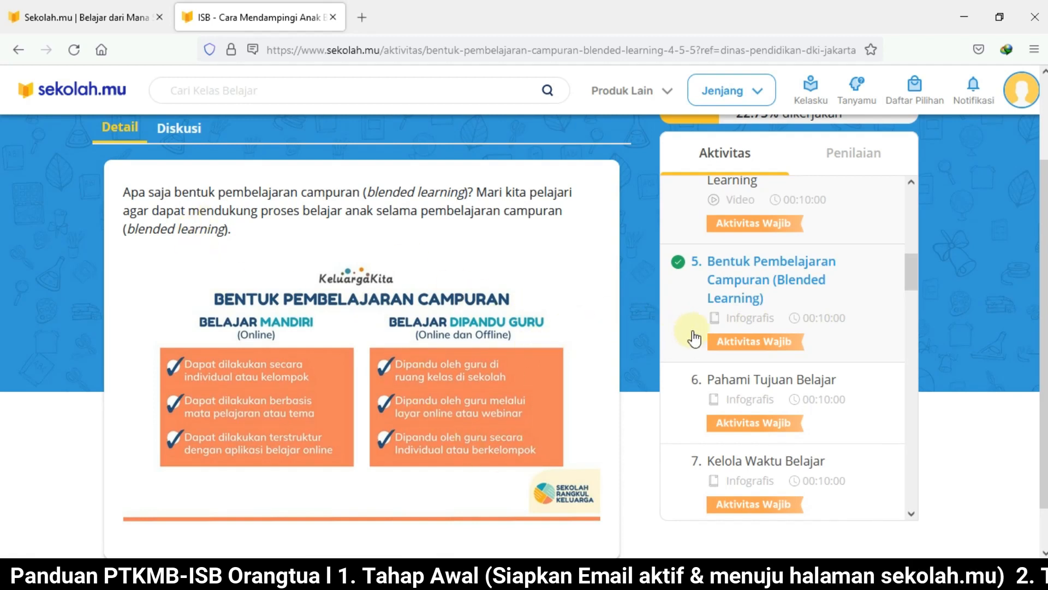
scroll(703, 320, down, 1)
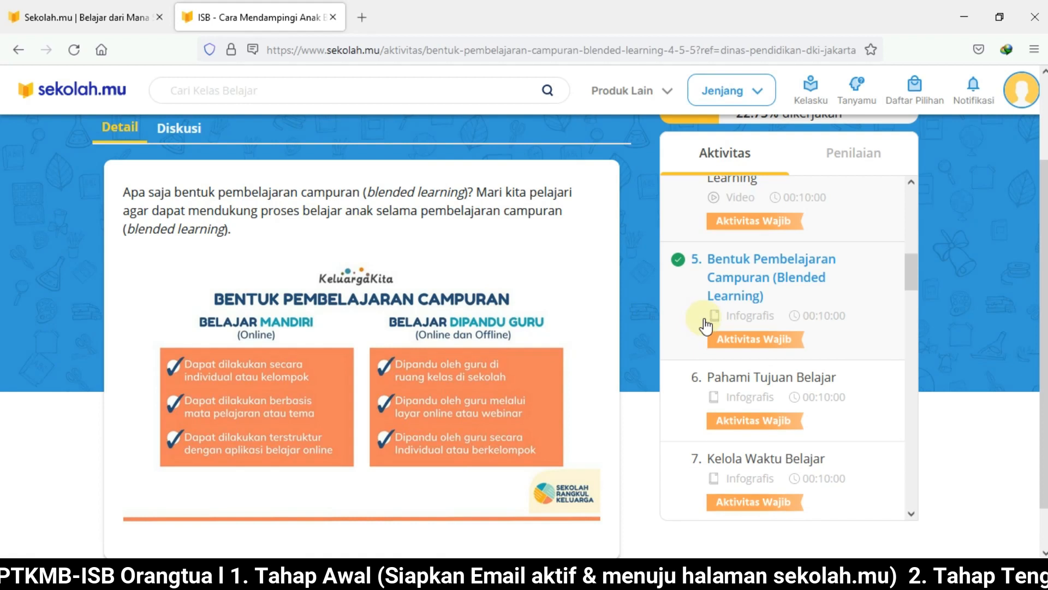
scroll(703, 325, down, 2)
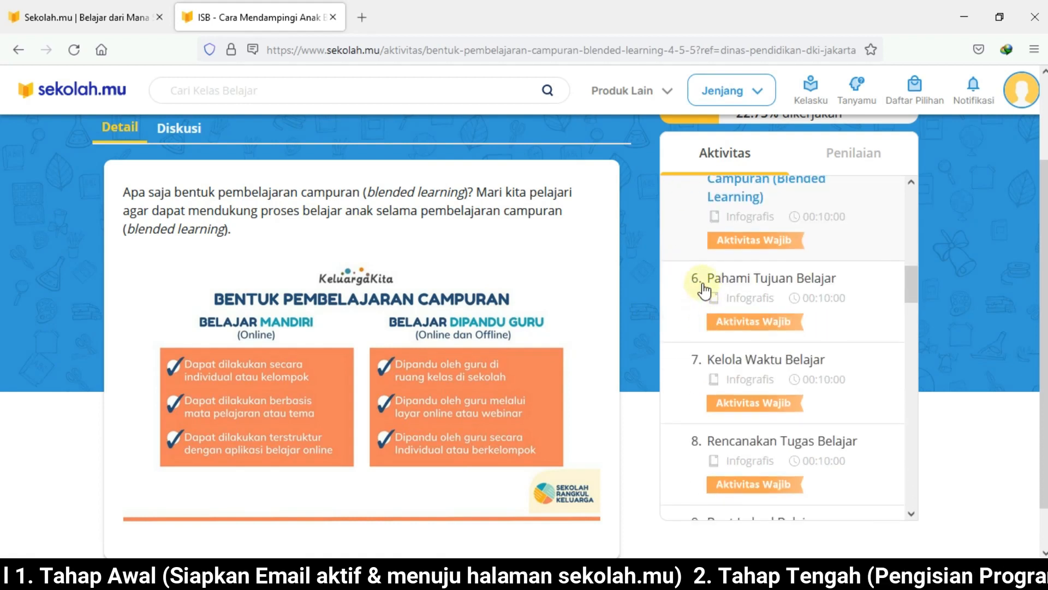
scroll(705, 289, down, 2)
key(ctrl+f)
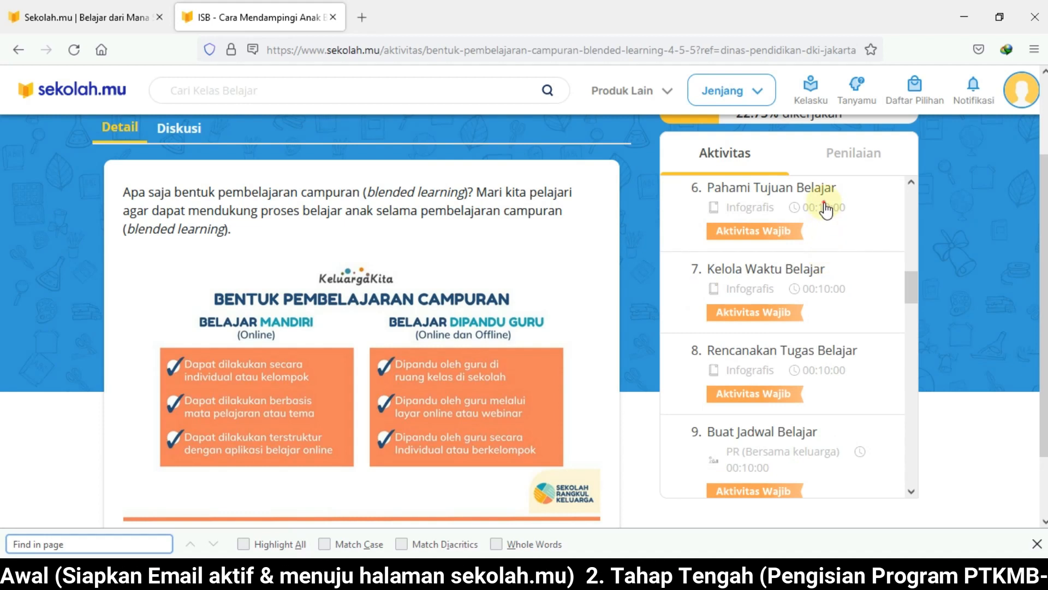
click(827, 209)
scroll(525, 335, down, 3)
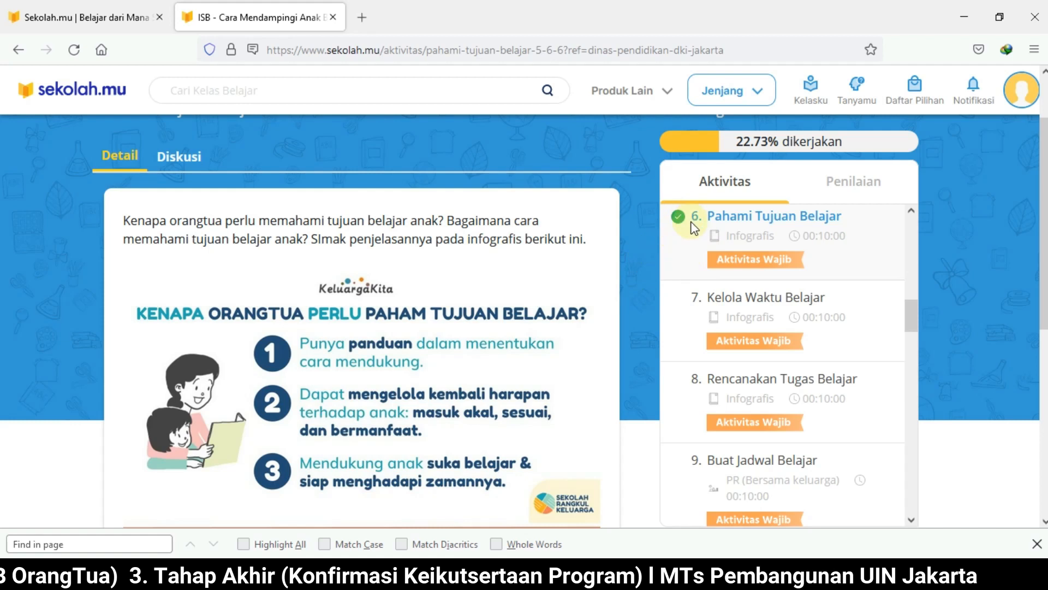
click(745, 310)
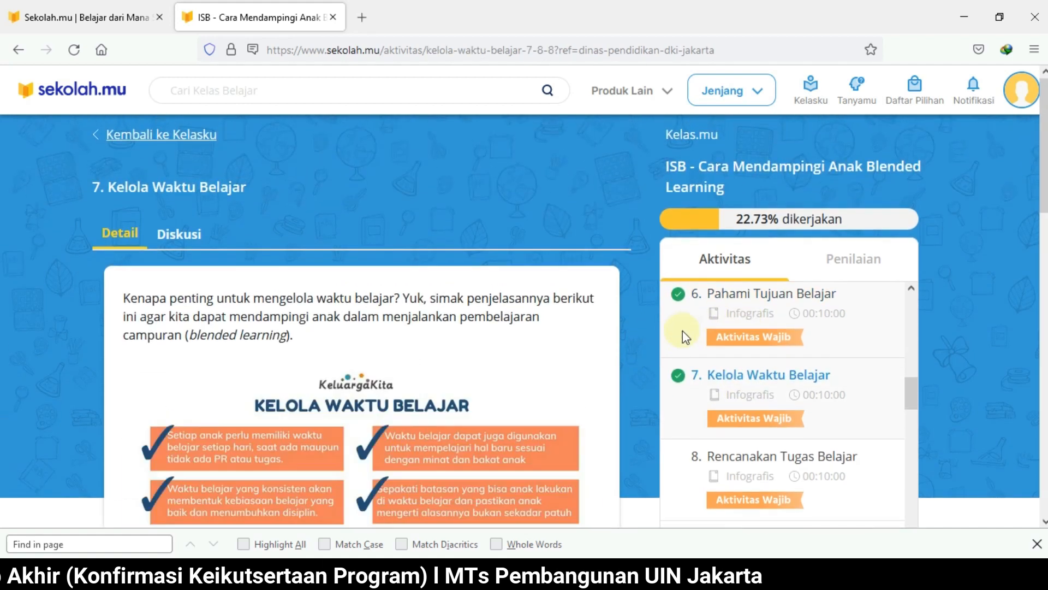
- Open activity 8 Rencanakan Tugas Belajar, then activity 9 Buat Jadwal Belajar
scroll(627, 351, down, 3)
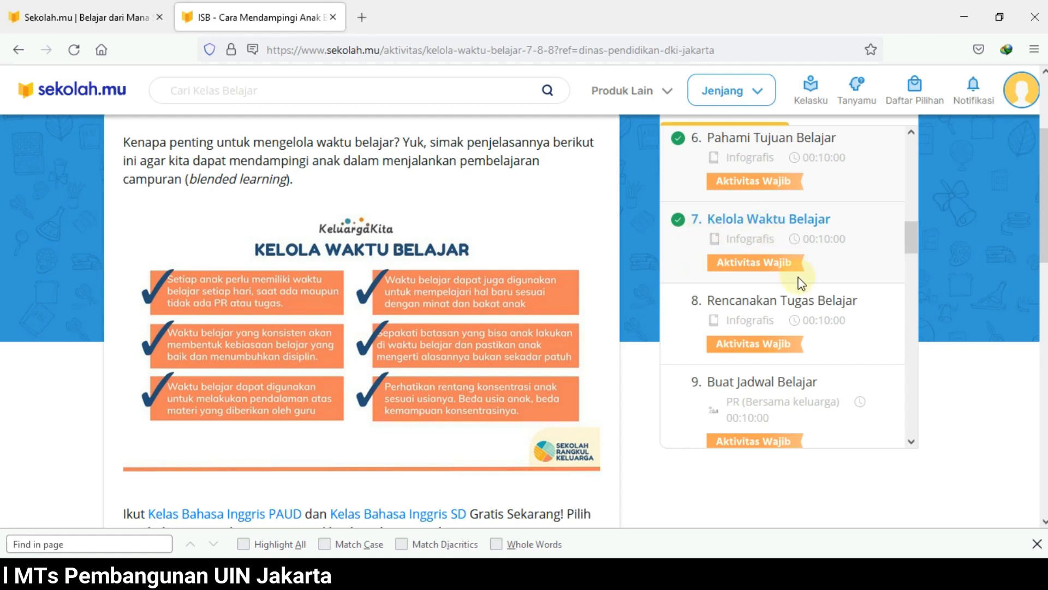
click(795, 302)
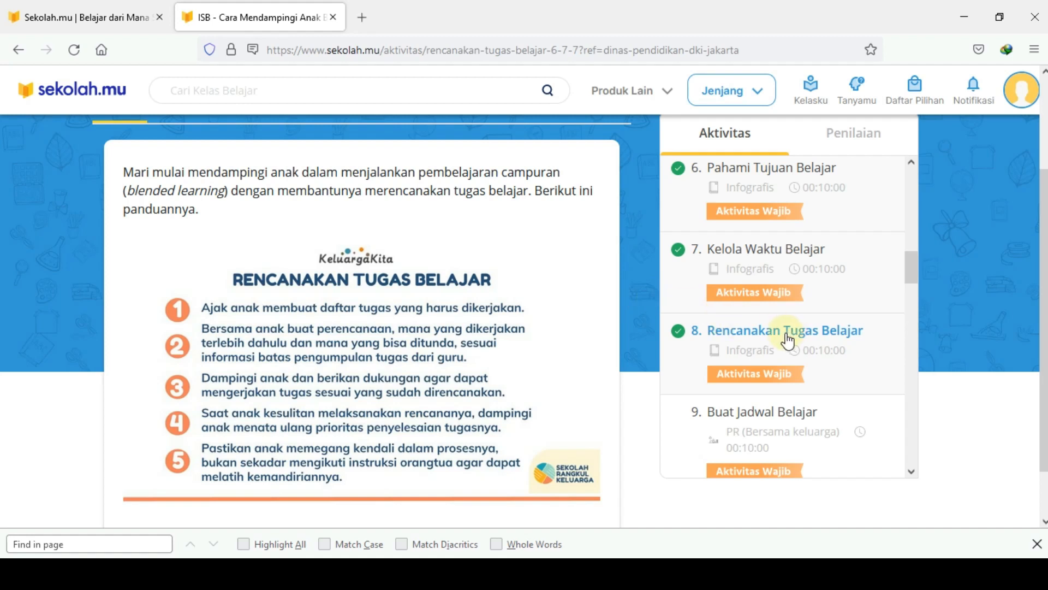
scroll(724, 341, down, 2)
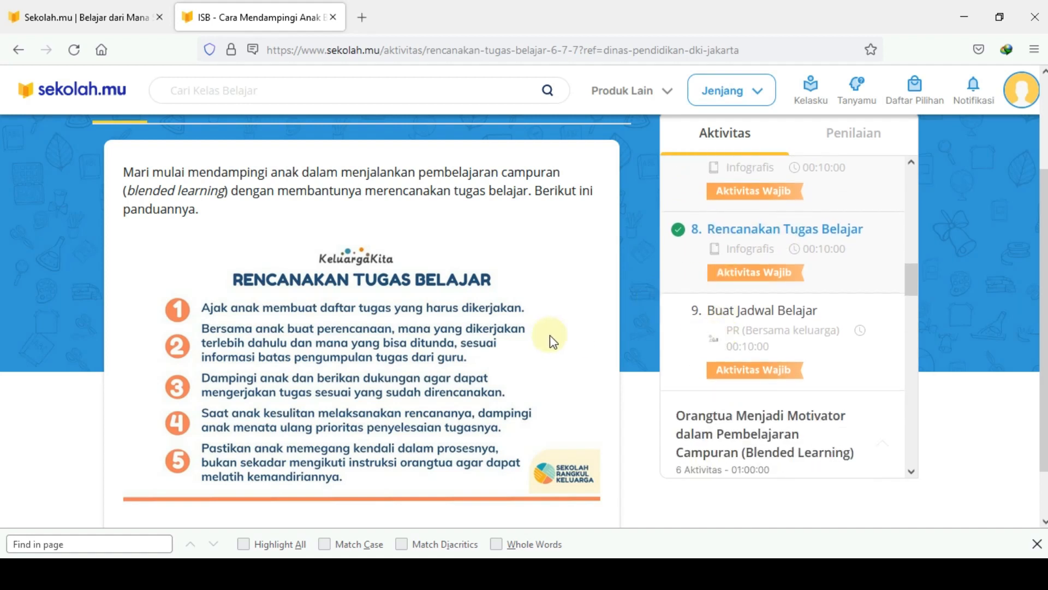
click(706, 316)
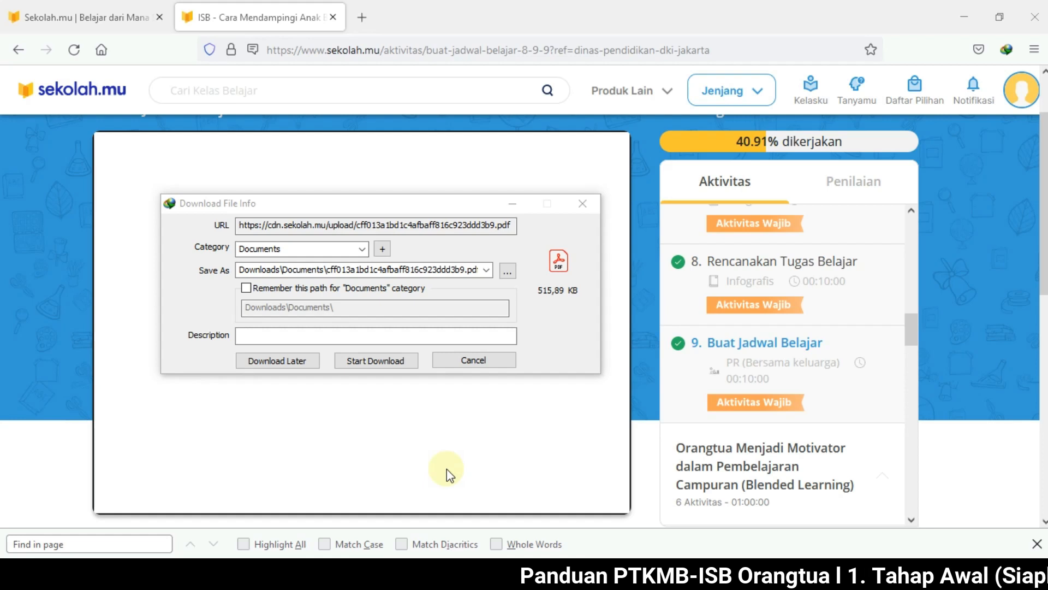
- Start downloading activity 9's 515,89 KB Jadwal Belajar PDF worksheet
click(376, 367)
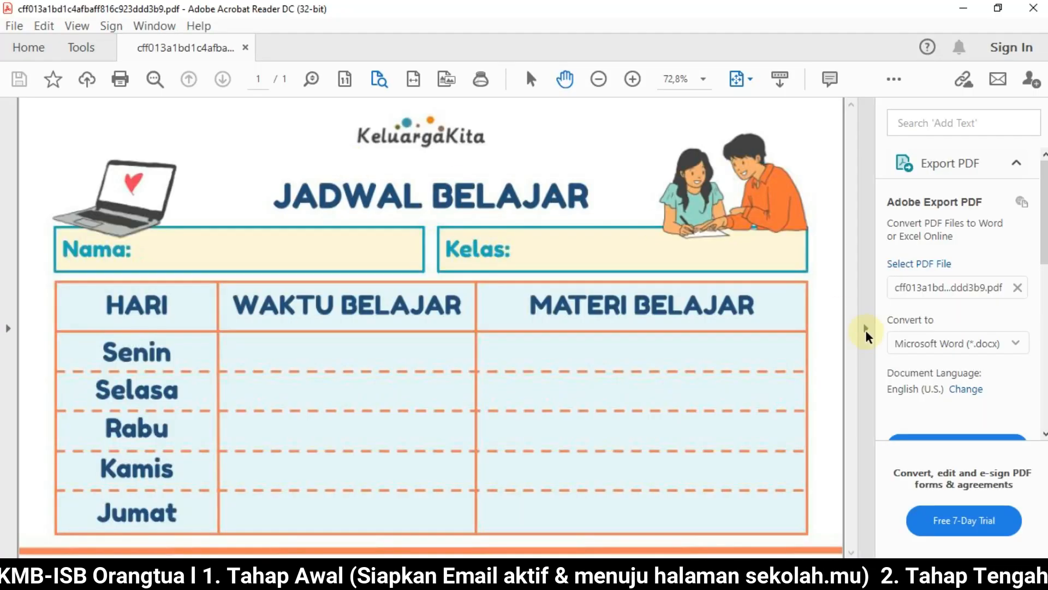
- View the Jadwal Belajar worksheet with the Export PDF pane collapsed, then return to Firefox
click(866, 330)
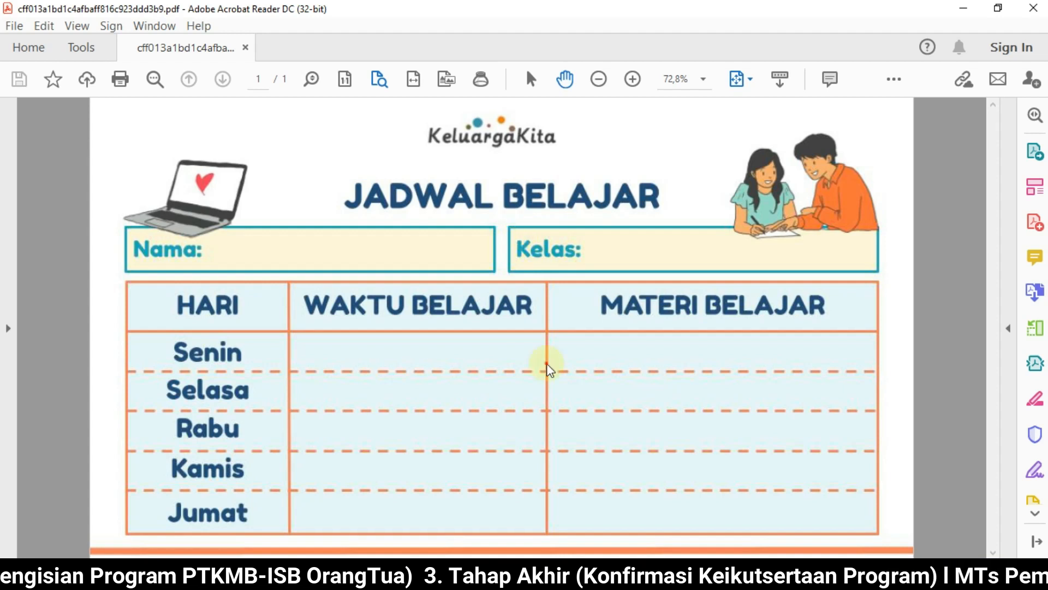
key(alt+Tab)
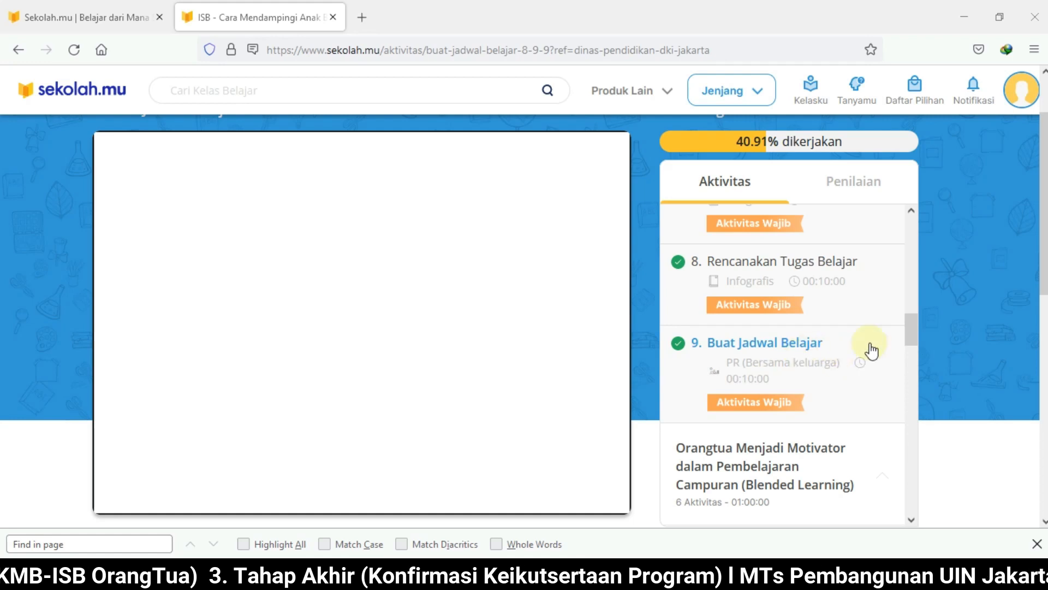
- Open activity 10's motivator video and start playing it, dismissing the download offer
drag(913, 325, 922, 350)
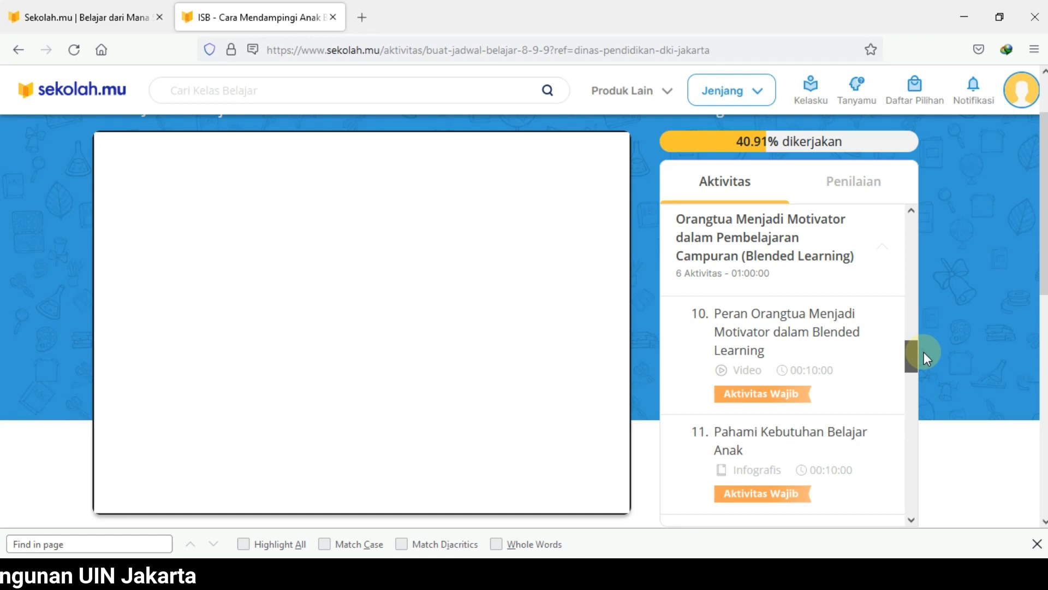
drag(925, 352, 929, 362)
click(781, 246)
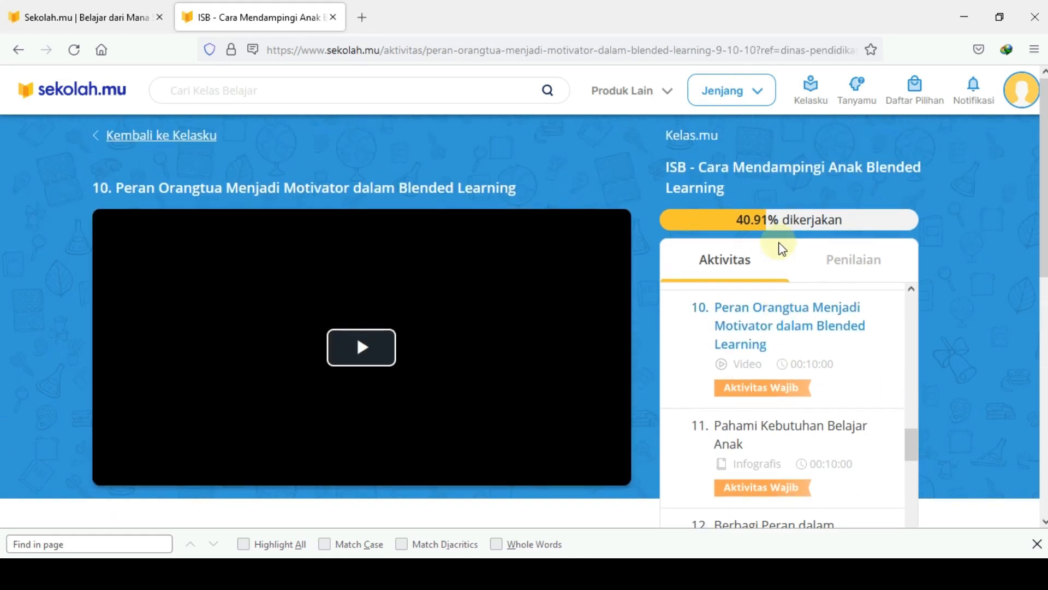
click(354, 349)
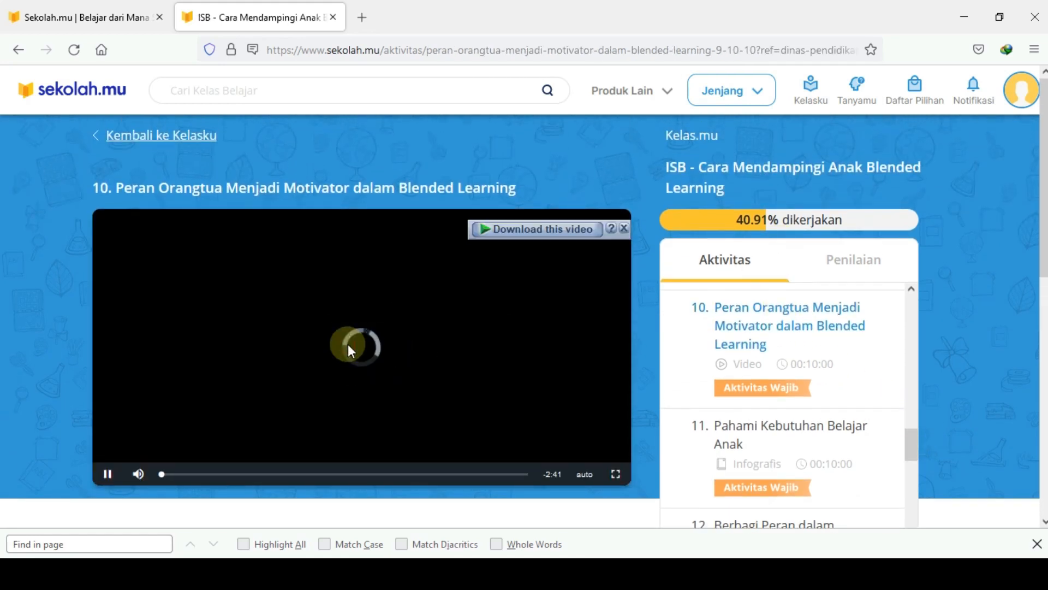
click(623, 229)
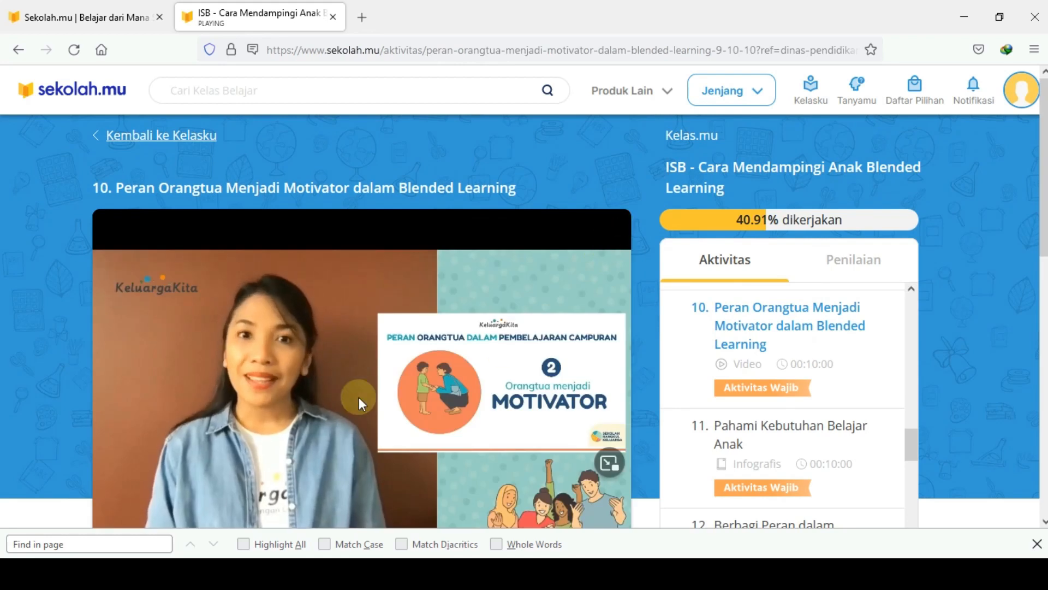
- Skip the motivator video to its end, reaching 45.45%, and open activity 11 Pahami Kebutuhan Belajar Anak
scroll(400, 387, down, 3)
scroll(399, 388, up, 1)
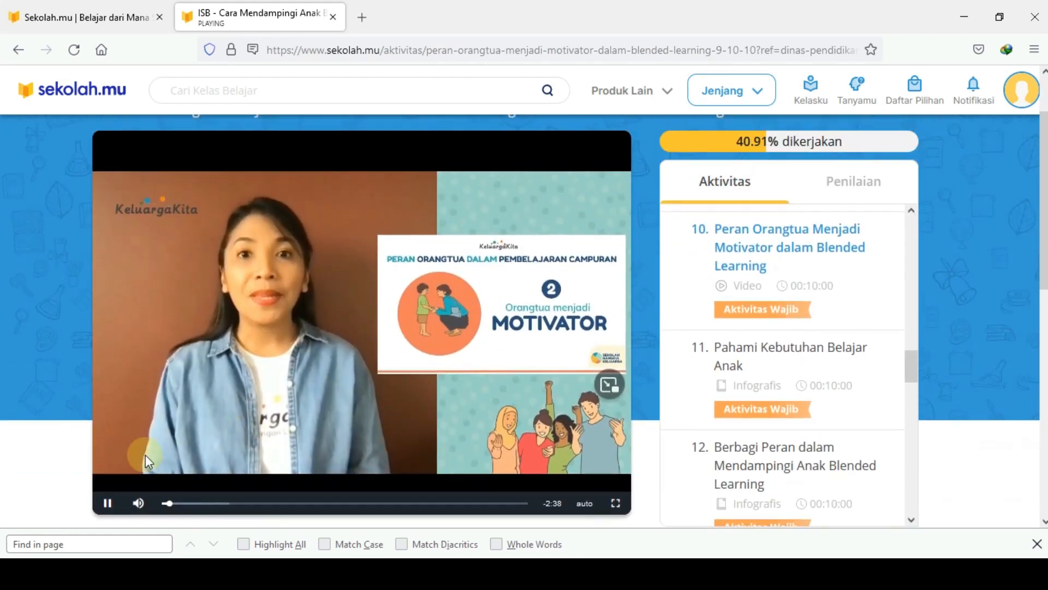
click(108, 505)
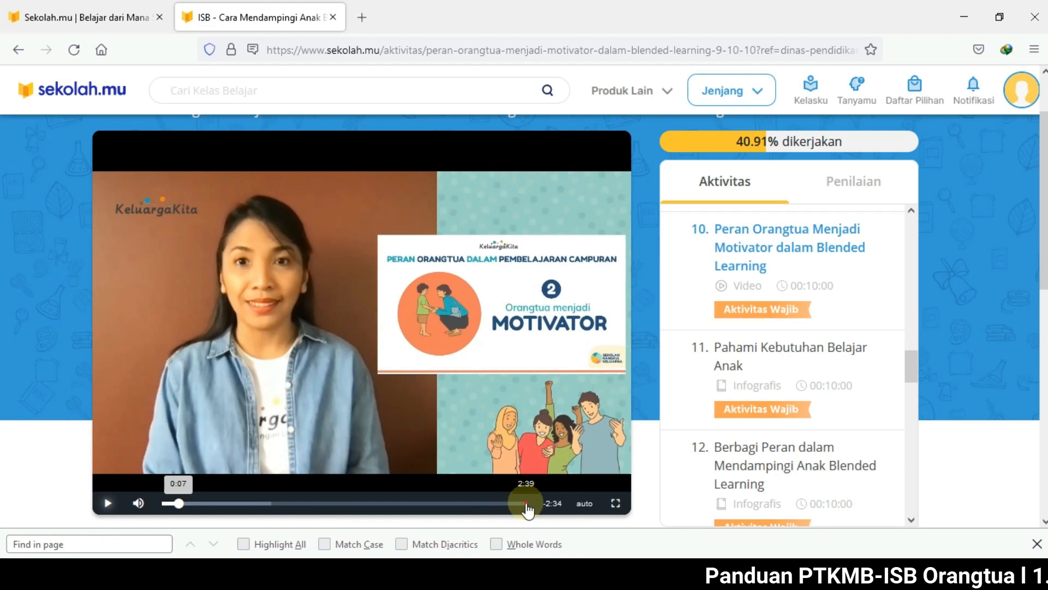
click(526, 504)
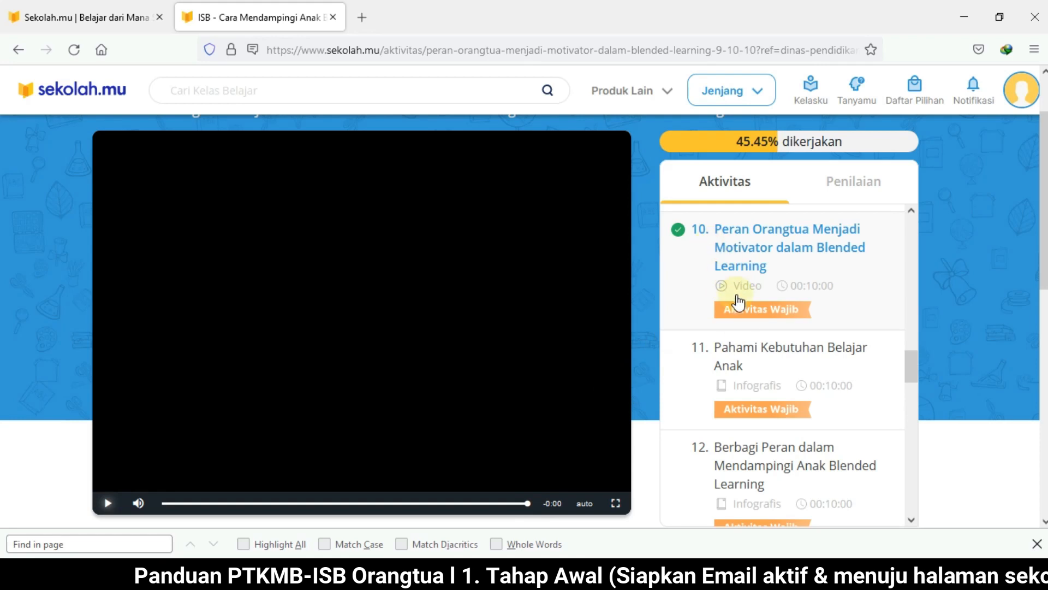
click(728, 354)
- Close the find-in-page bar and open activity 12, Berbagi Peran
scroll(666, 350, down, 4)
drag(1044, 185, 1044, 220)
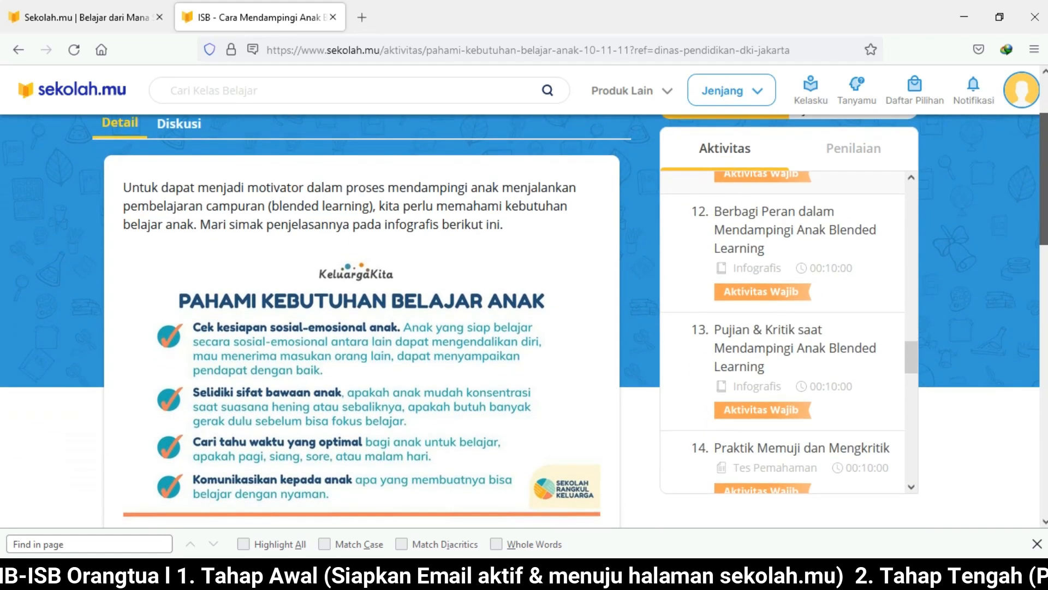
drag(916, 344, 916, 335)
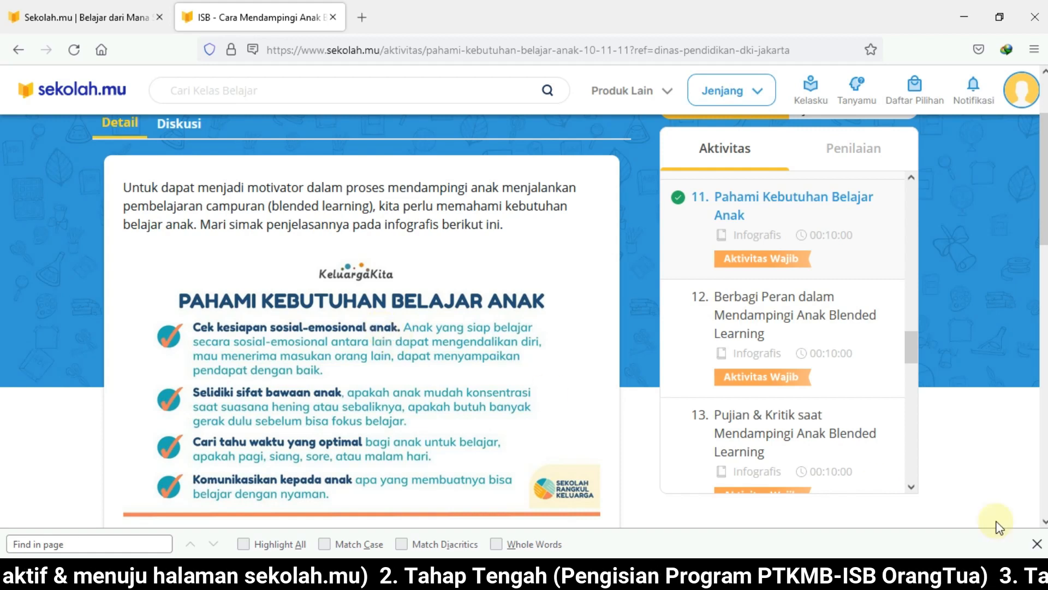
click(1037, 543)
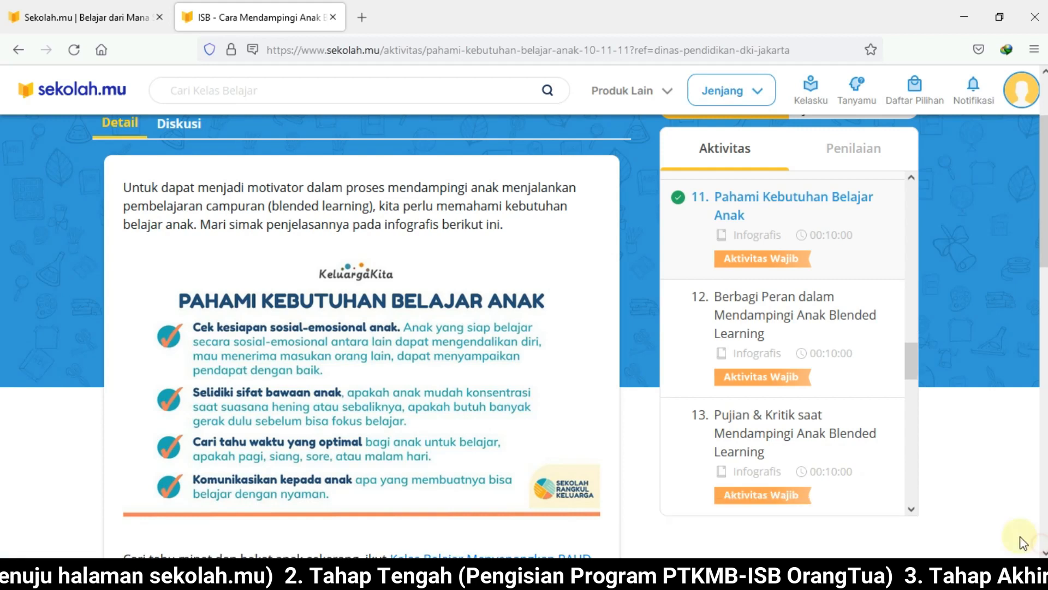
click(725, 308)
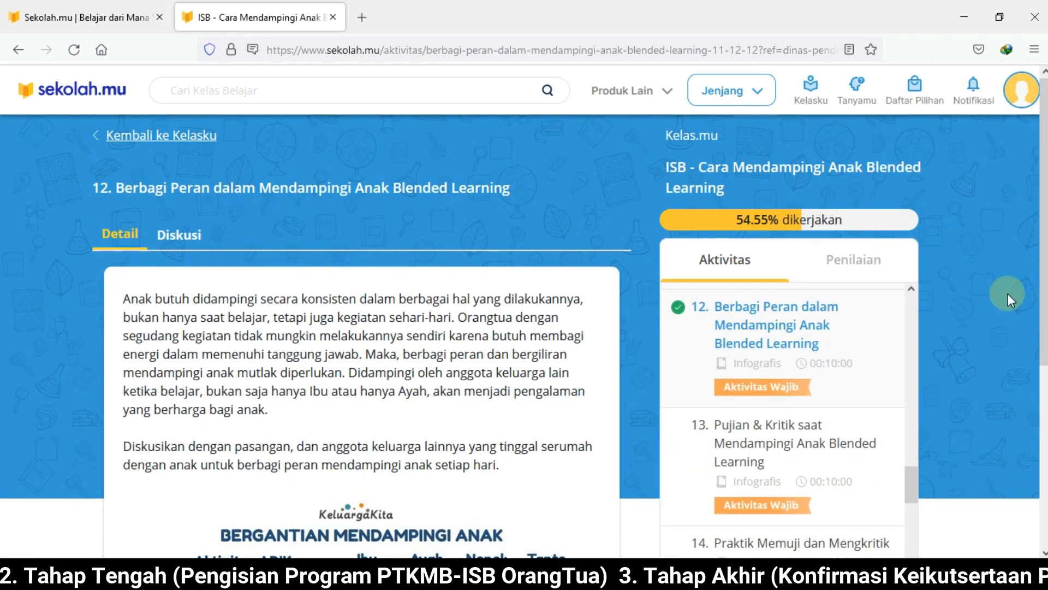
drag(1045, 298, 1045, 383)
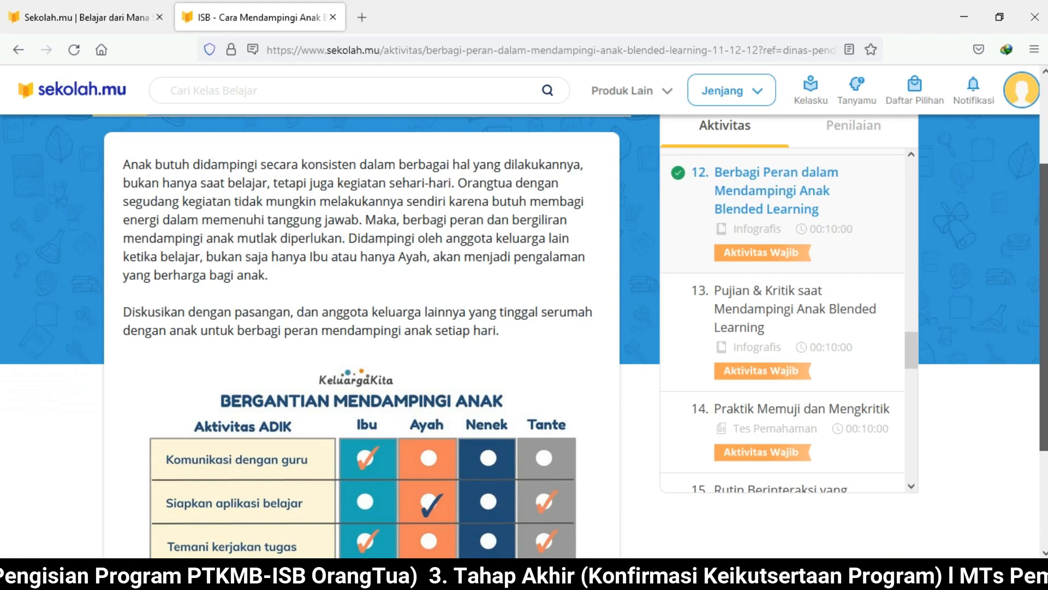
mouse_move(1045, 383)
mouse_down()
mouse_move(1045, 441)
mouse_move(1043, 394)
mouse_up()
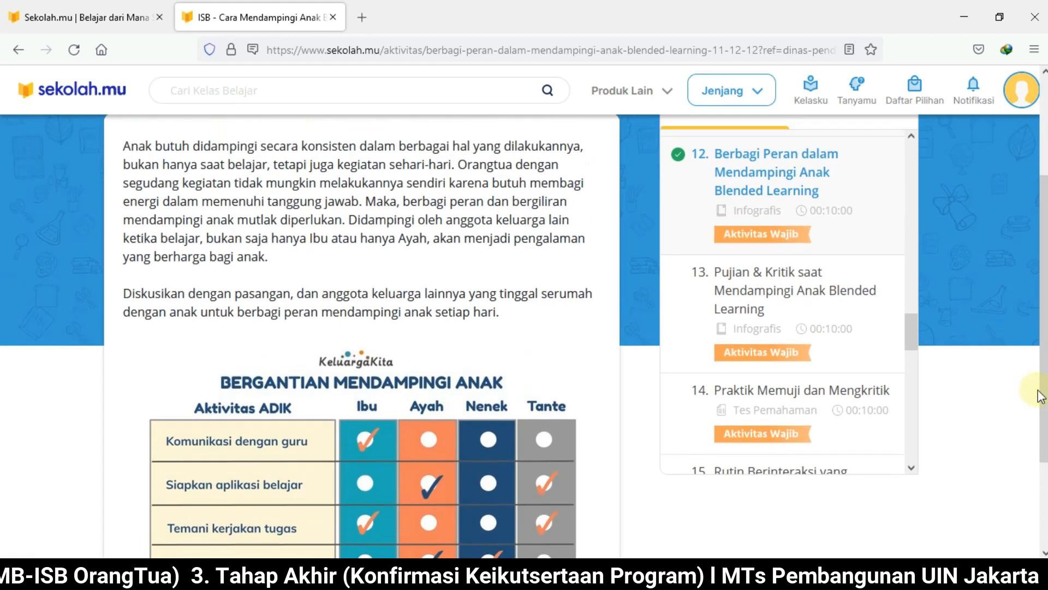
- Open activity 13 on Pujian & Kritik, then the activity 14 Praktik Memuji dan Mengkritik quiz
click(749, 298)
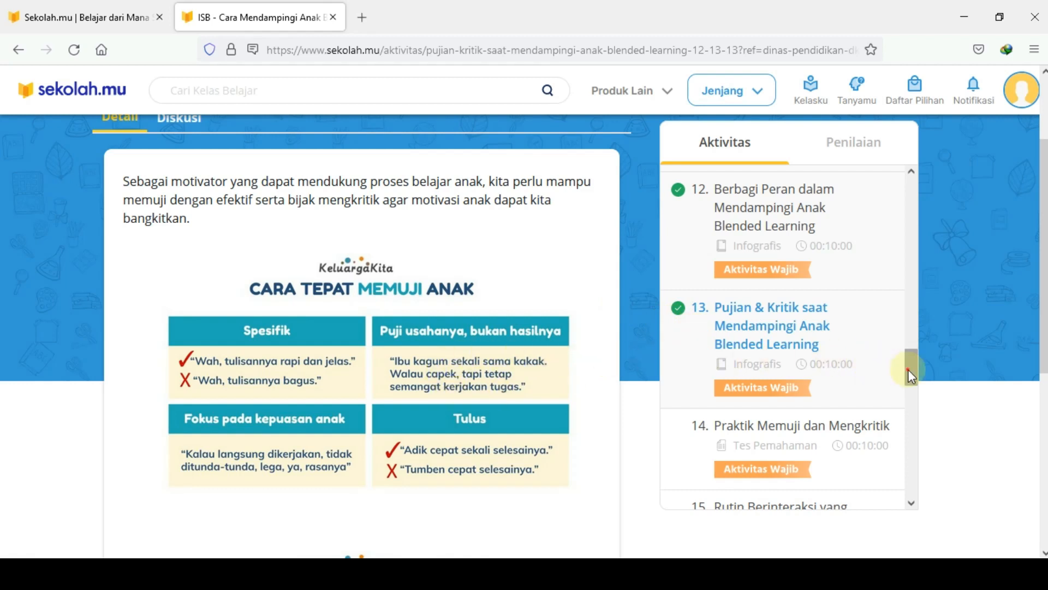
scroll(909, 371, down, 3)
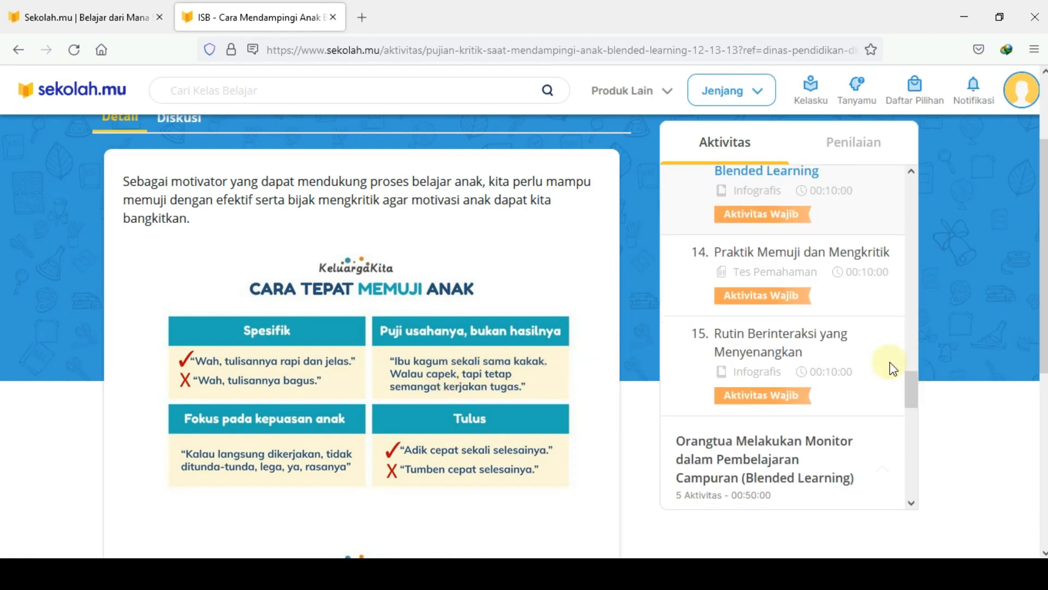
click(759, 267)
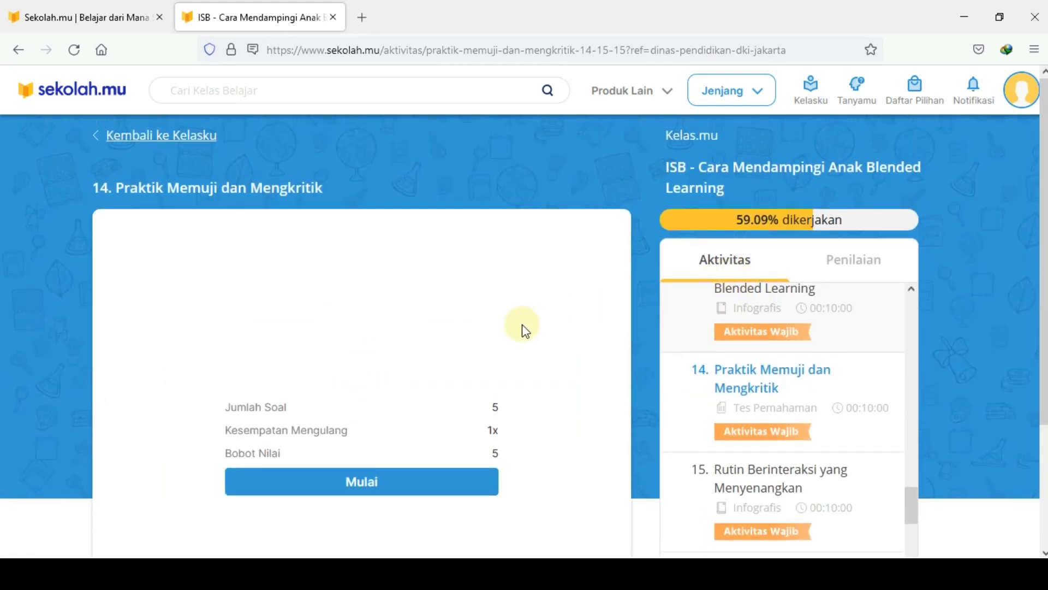
- Start activity 14, Praktik Memuji dan Mengkritik, to show its quiz introduction
scroll(523, 328, down, 2)
scroll(523, 328, up, 2)
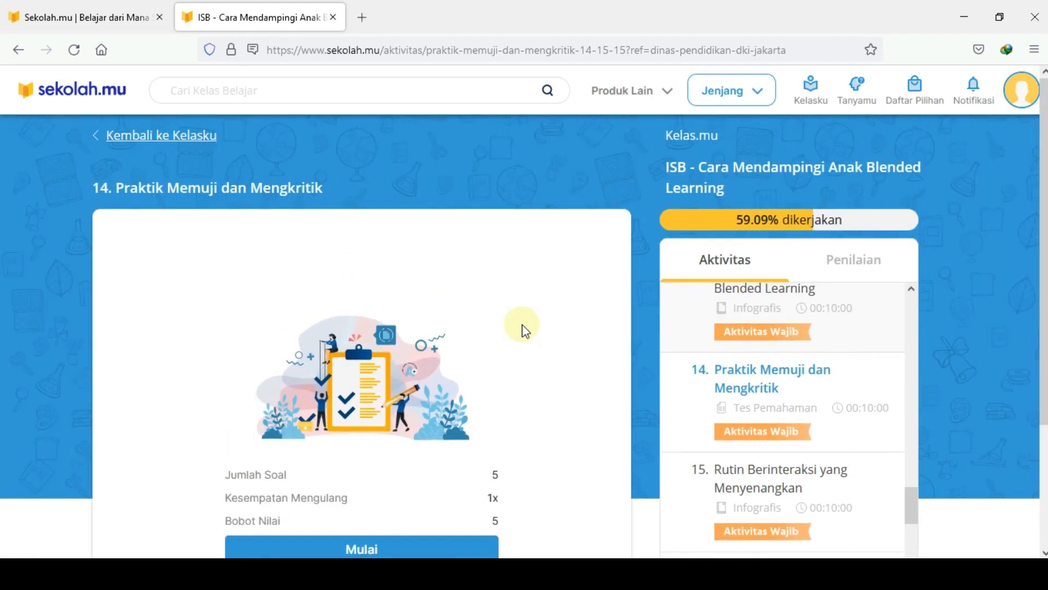
scroll(523, 327, down, 2)
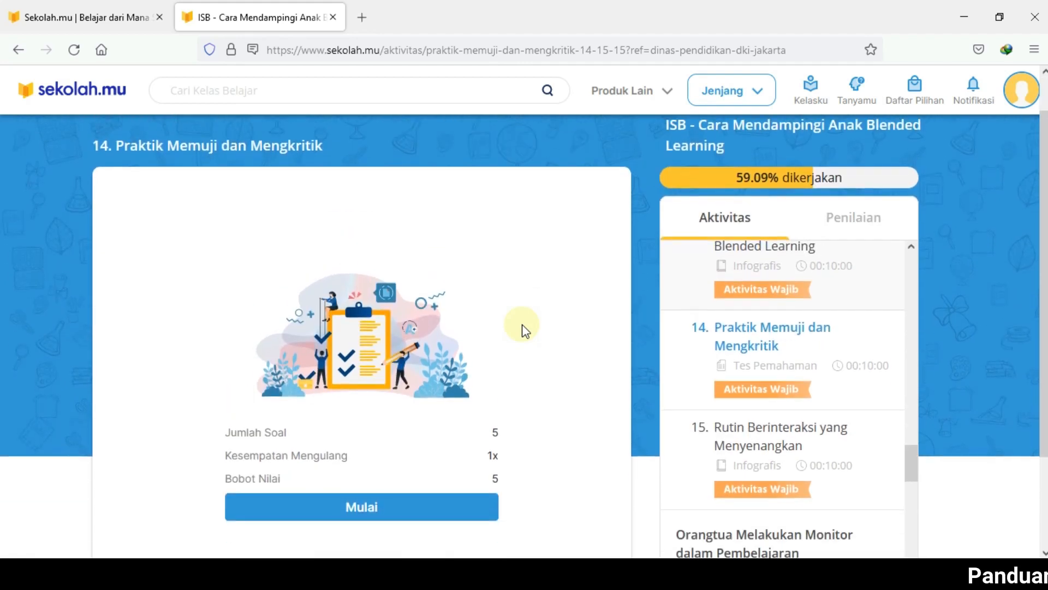
scroll(523, 327, down, 2)
scroll(523, 328, up, 4)
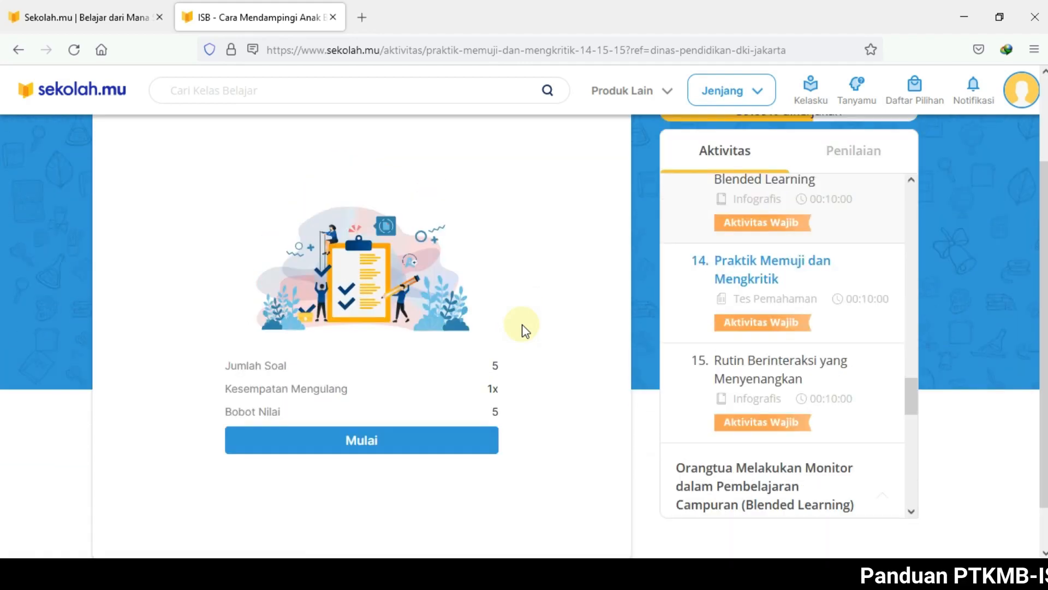
scroll(523, 327, down, 2)
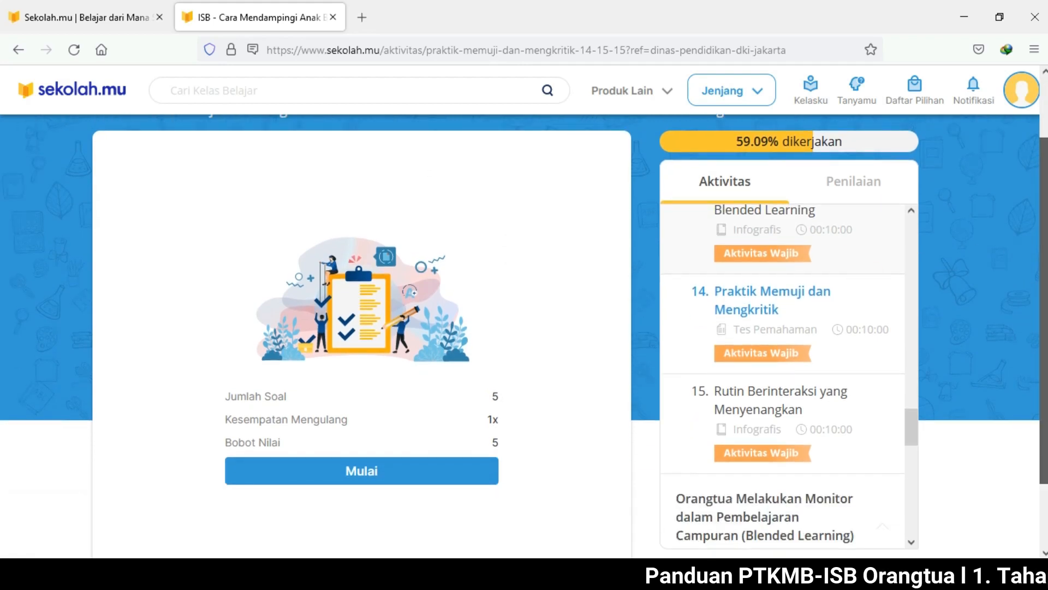
scroll(758, 145, down, 1)
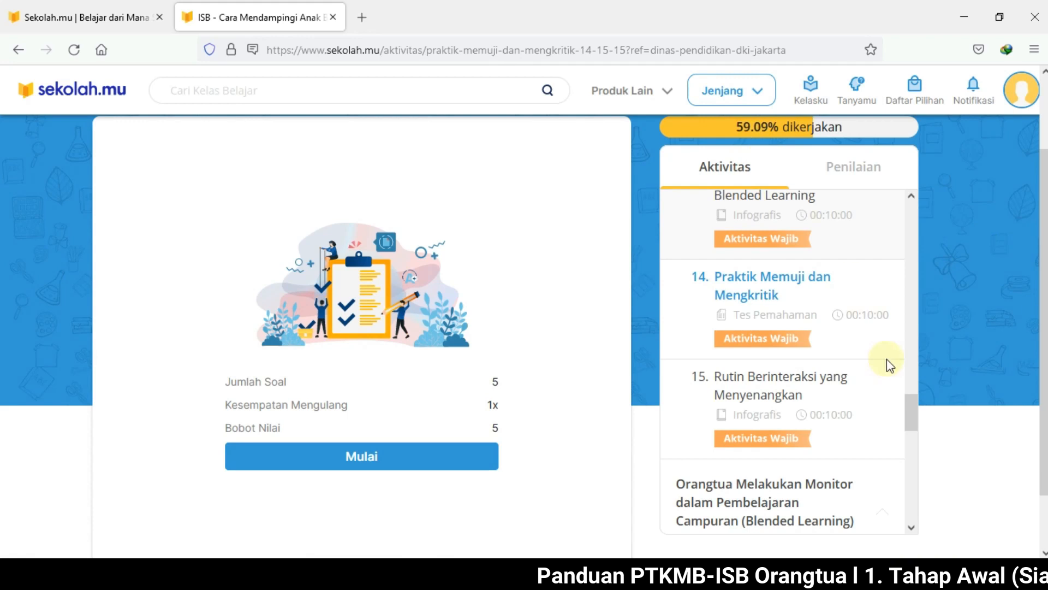
drag(912, 398, 947, 407)
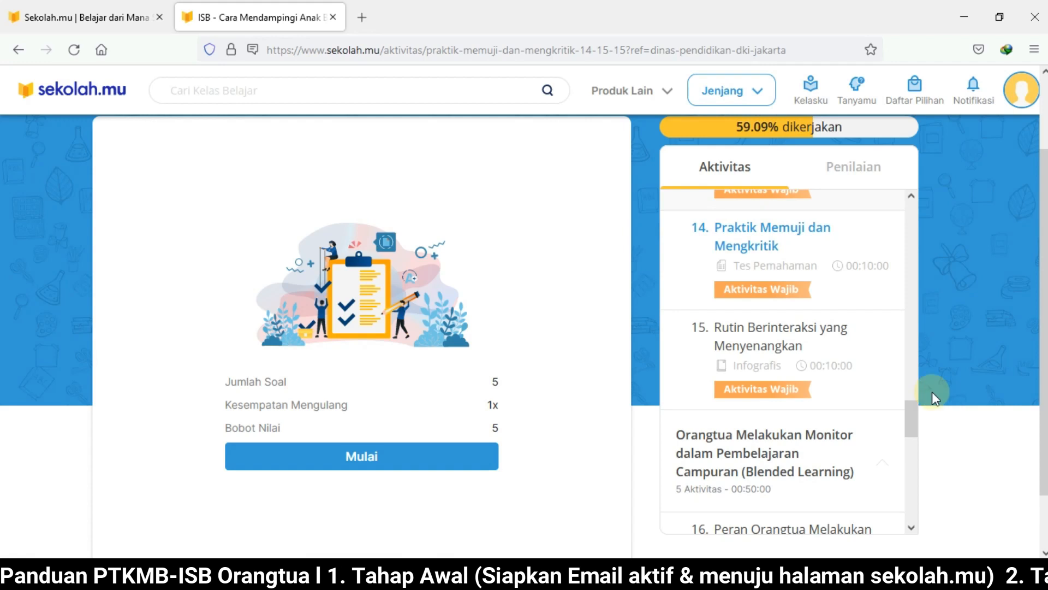
click(393, 459)
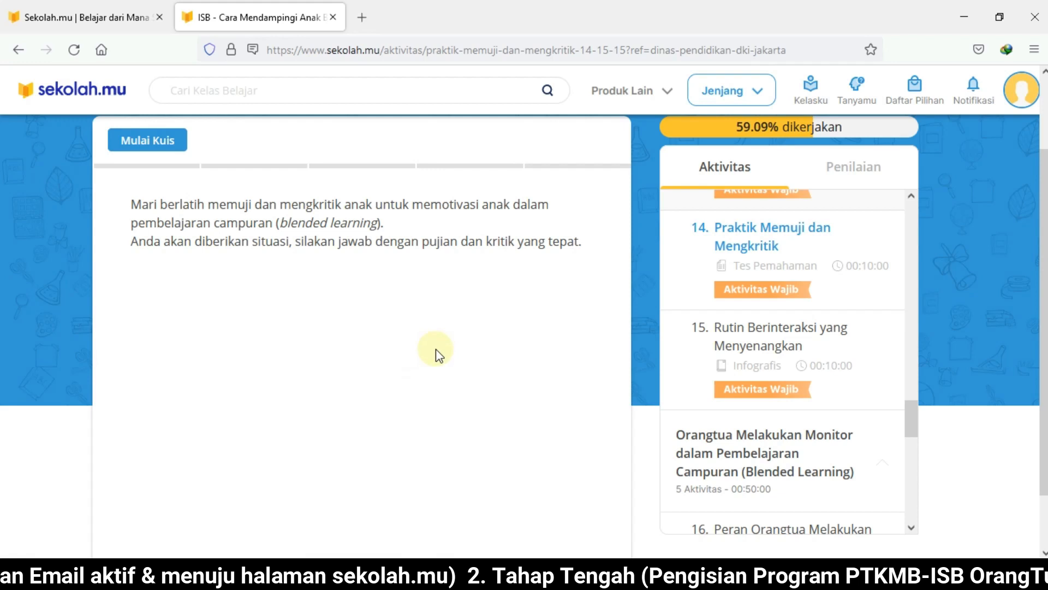
drag(1045, 278, 1044, 250)
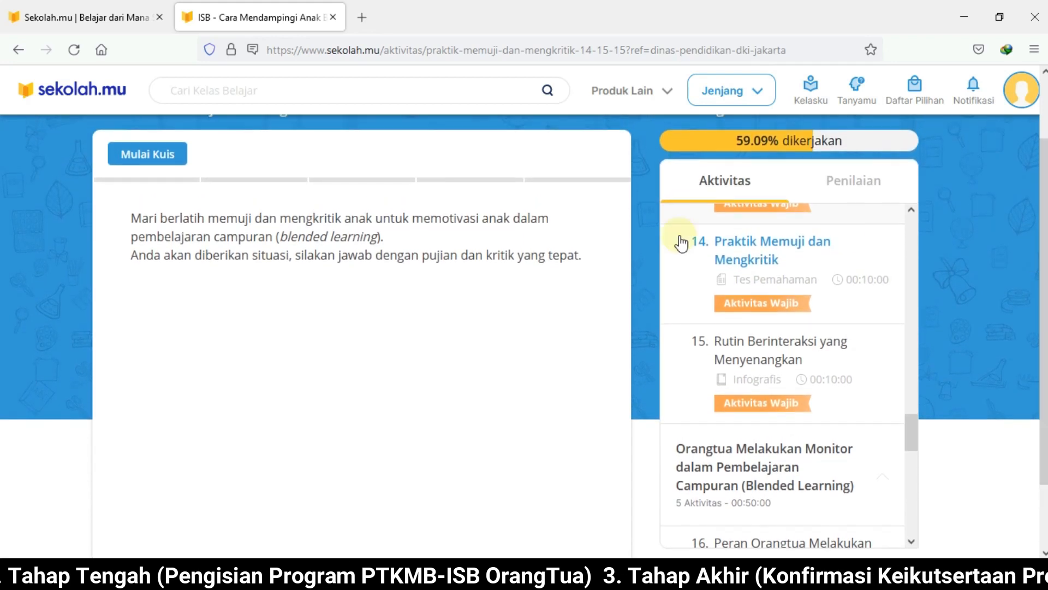
- Begin the quiz and paste the question 1 answer on recalling the study-schedule commitment
click(139, 157)
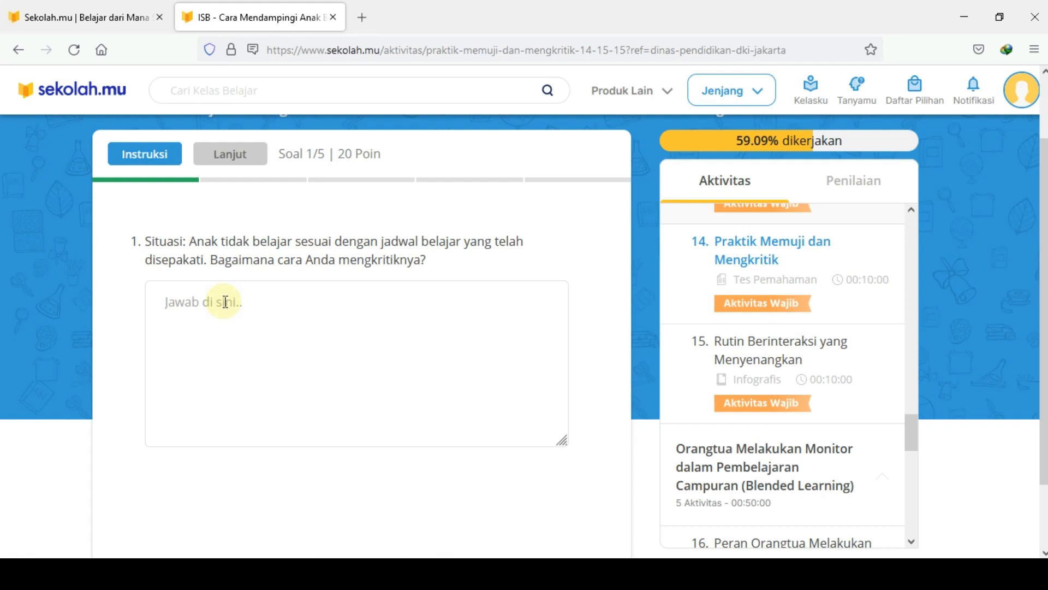
key(ctrl+f)
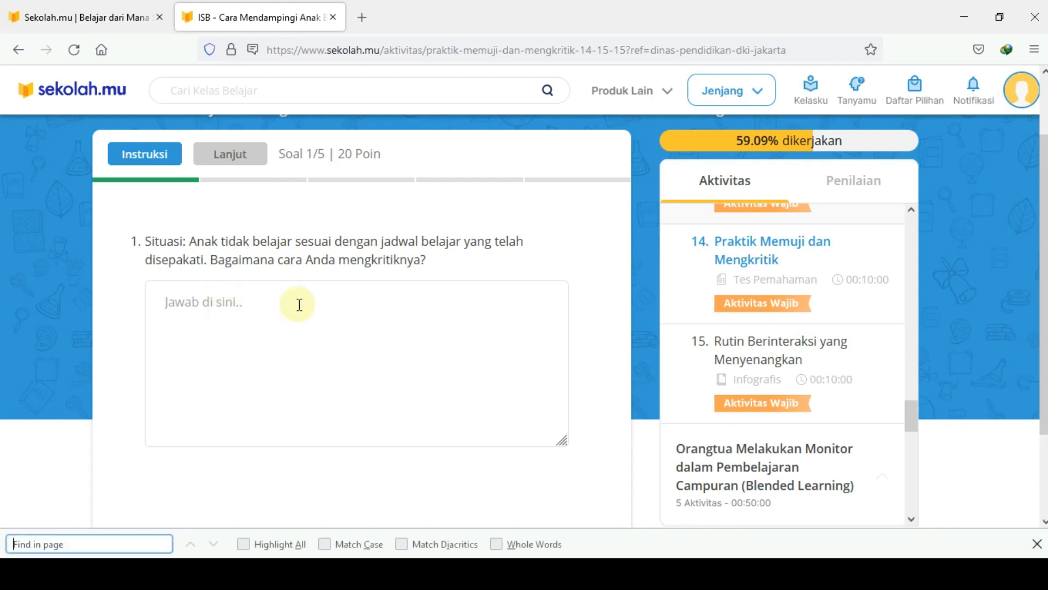
click(1038, 544)
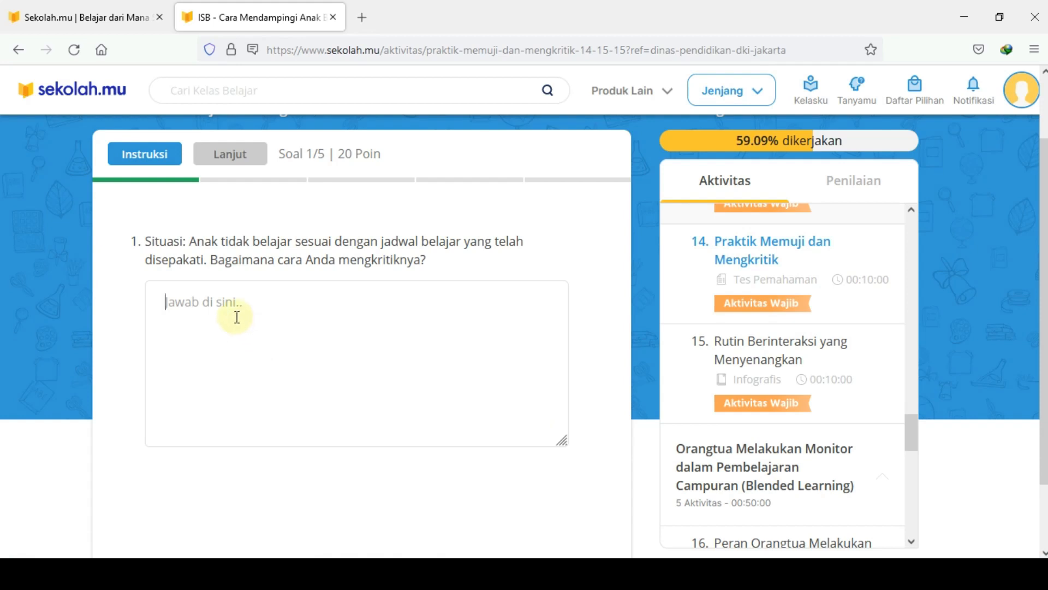
text(Memberikan pengarahan dan mengingatkan kembali komitmen jadwal belajar.)
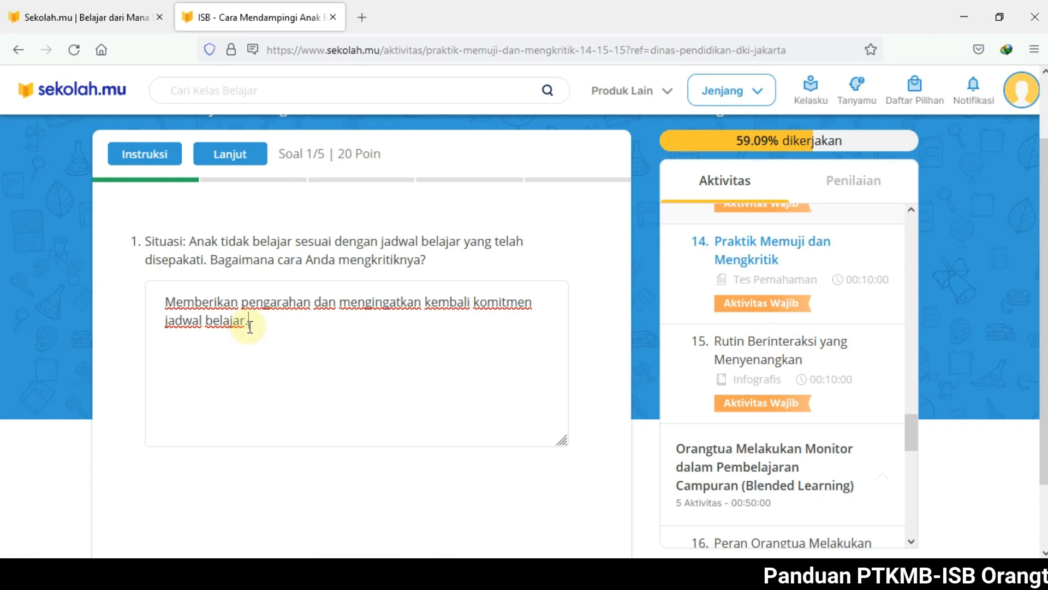
scroll(250, 327, down, 2)
scroll(250, 327, up, 2)
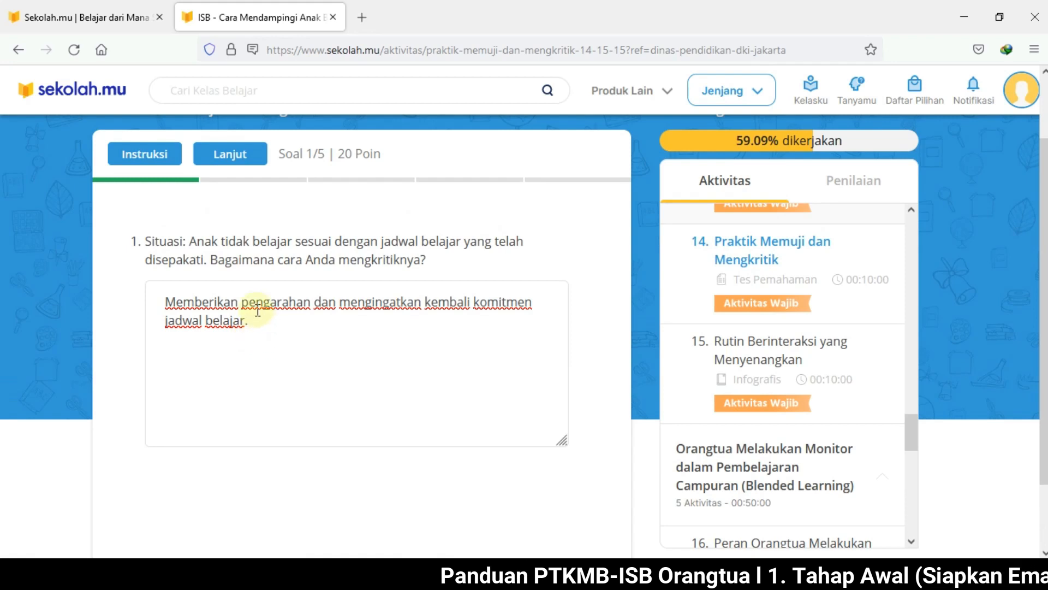
click(228, 160)
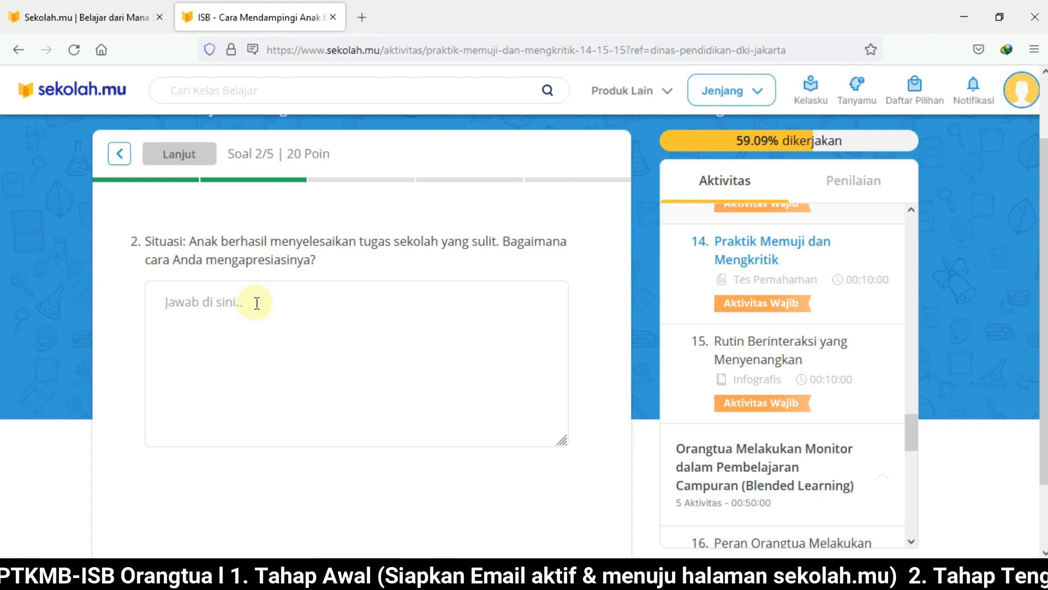
- Answer question 2 with 'Memberikan ucapan selamat' and advance to question 3
click(257, 303)
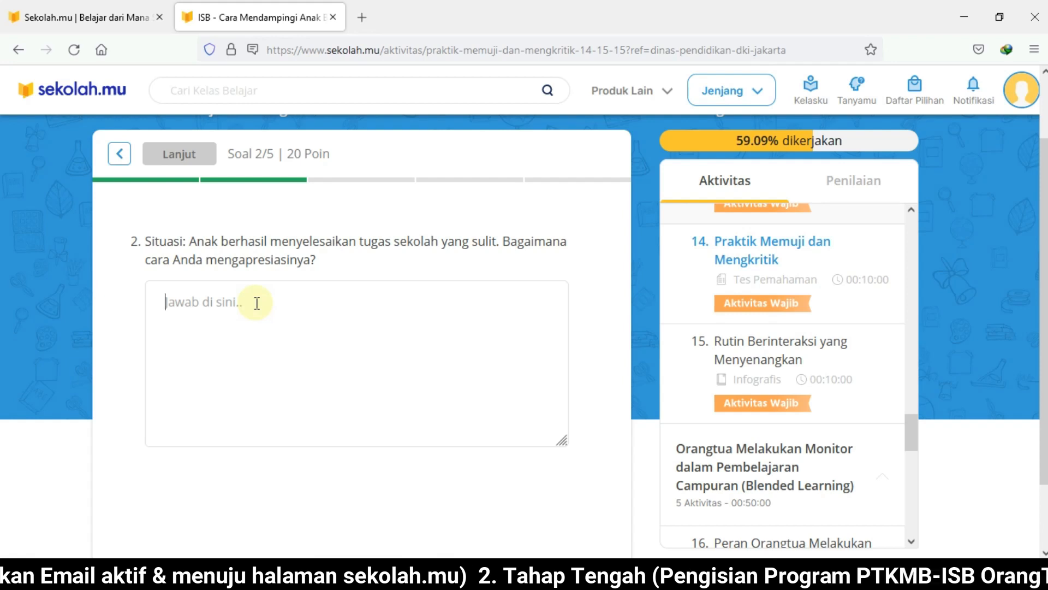
key(ctrl+f)
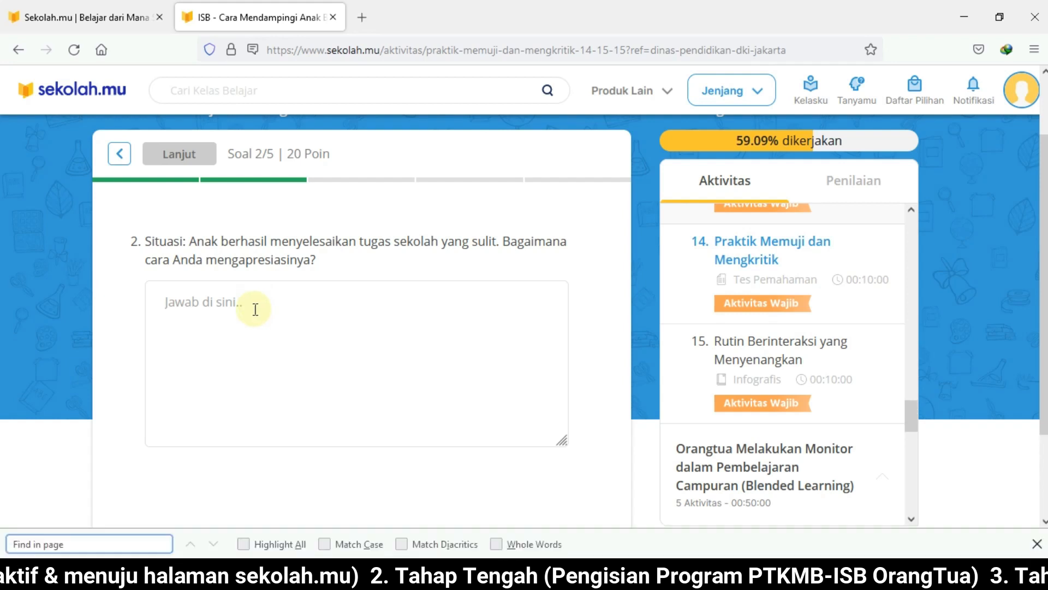
click(1034, 545)
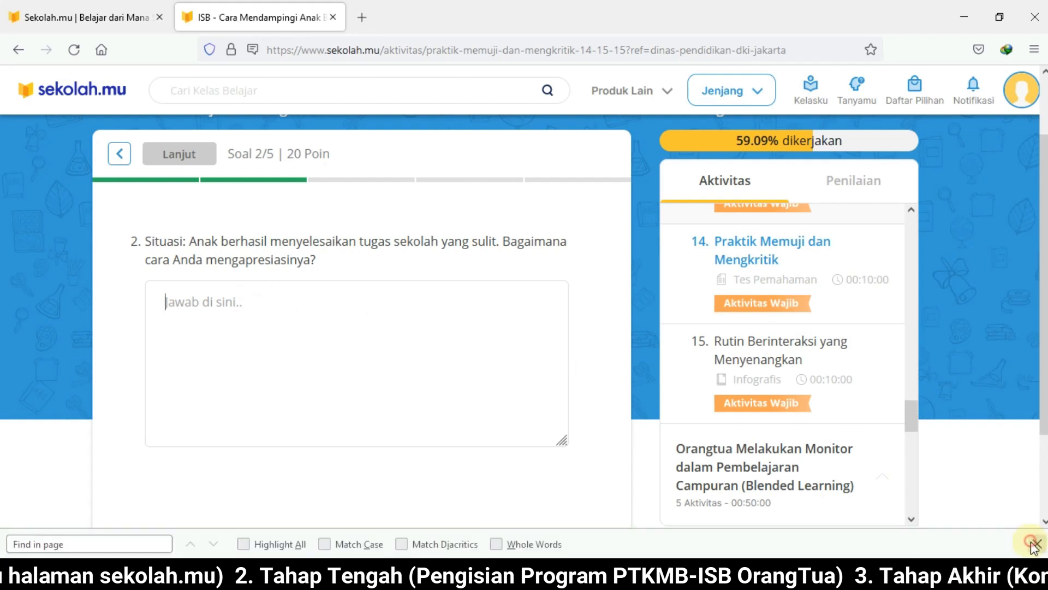
click(172, 297)
text(Memberikan ucapan selamat)
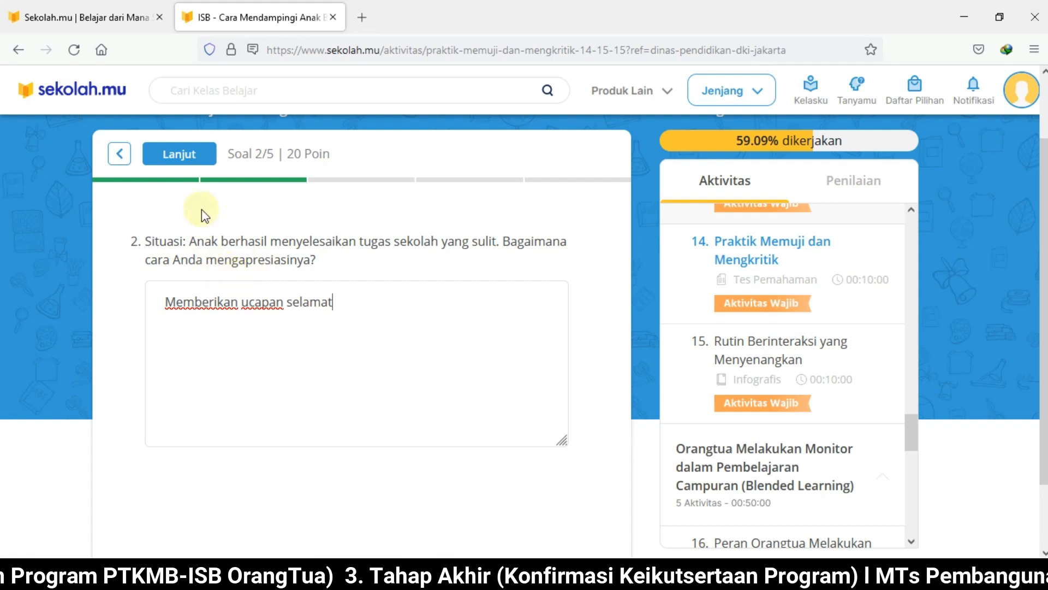
click(195, 164)
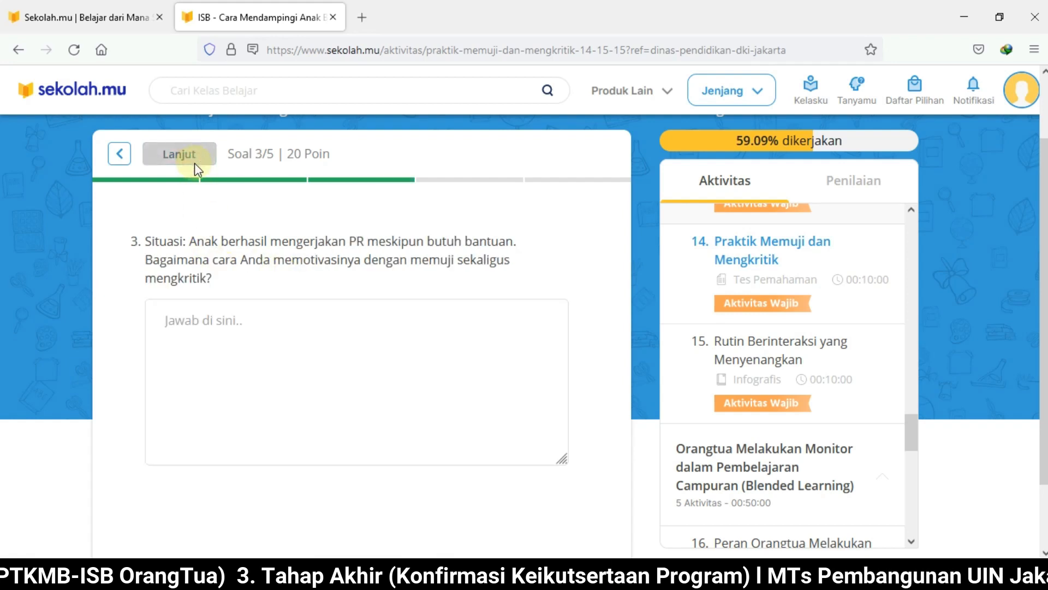
- Paste a question 3 answer praising the child and urging independent work first
click(249, 327)
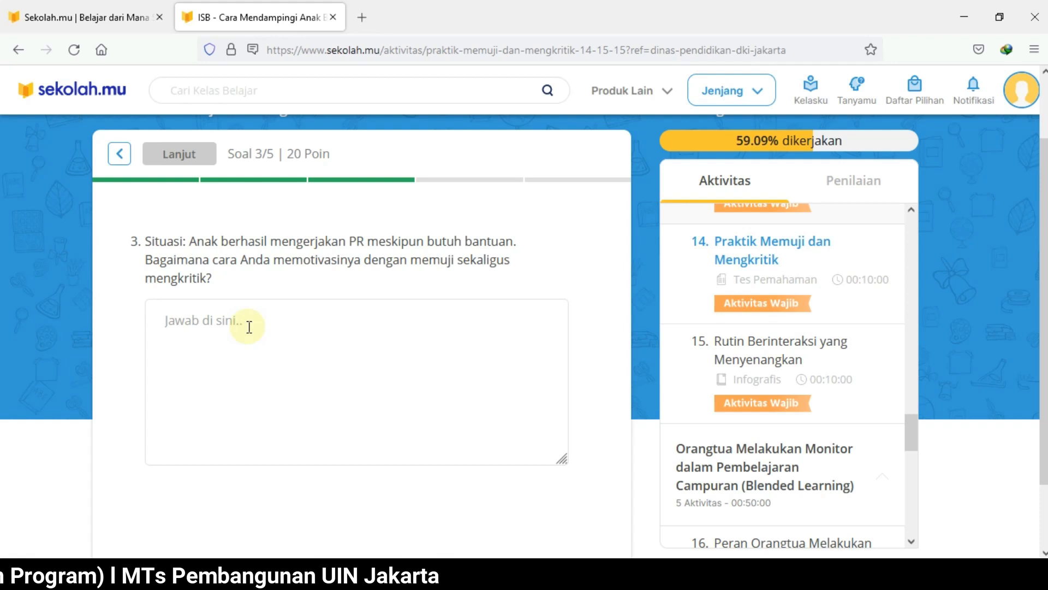
key(ctrl+f)
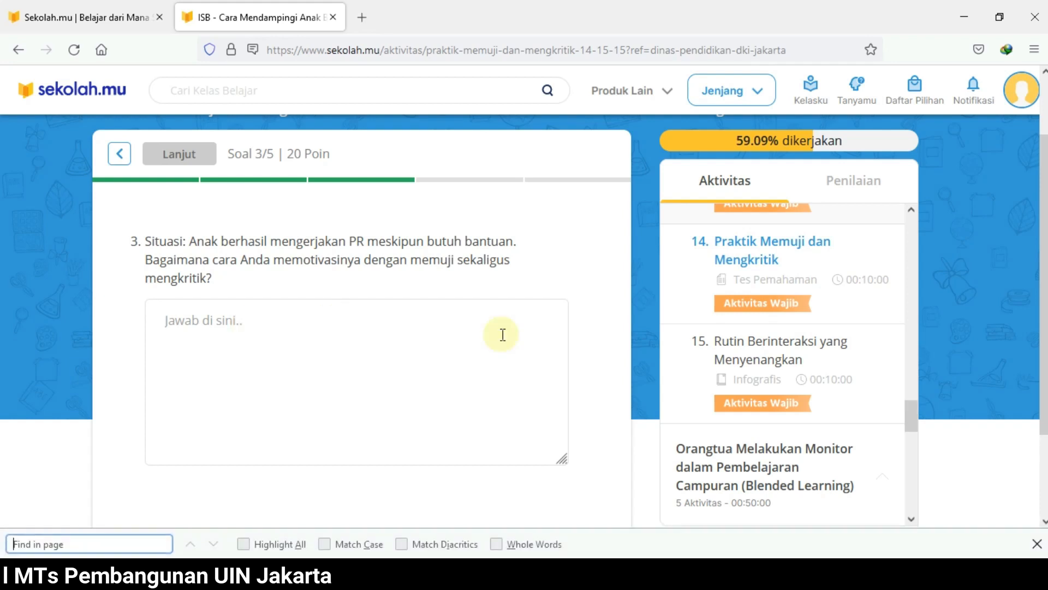
click(1036, 545)
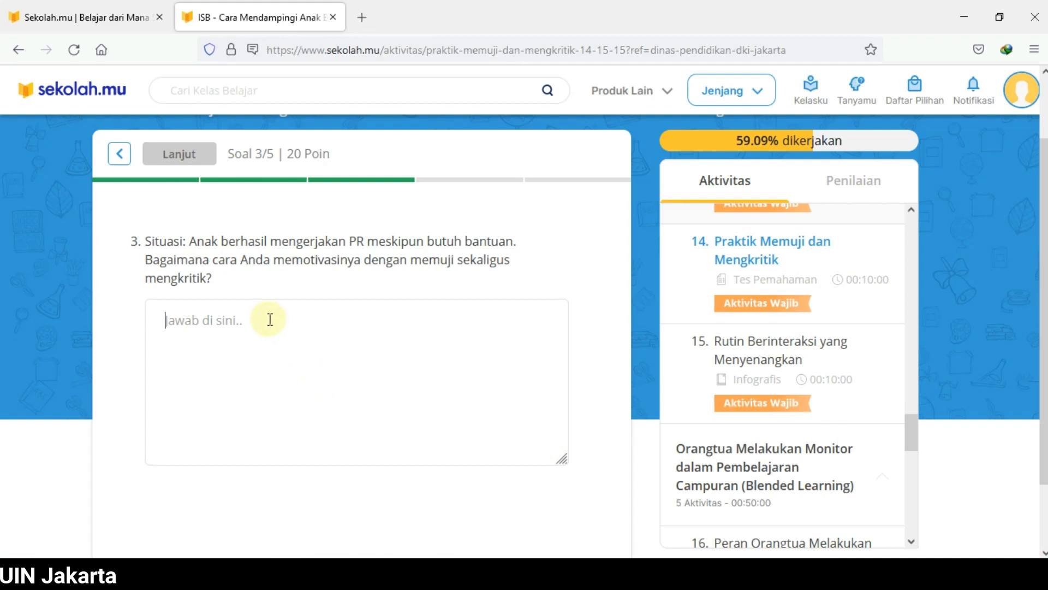
text(Alhamdulillah keren. Jangan putus asa dan berusaha untuk mengerjakan secara mandiri terlebih dahulu)
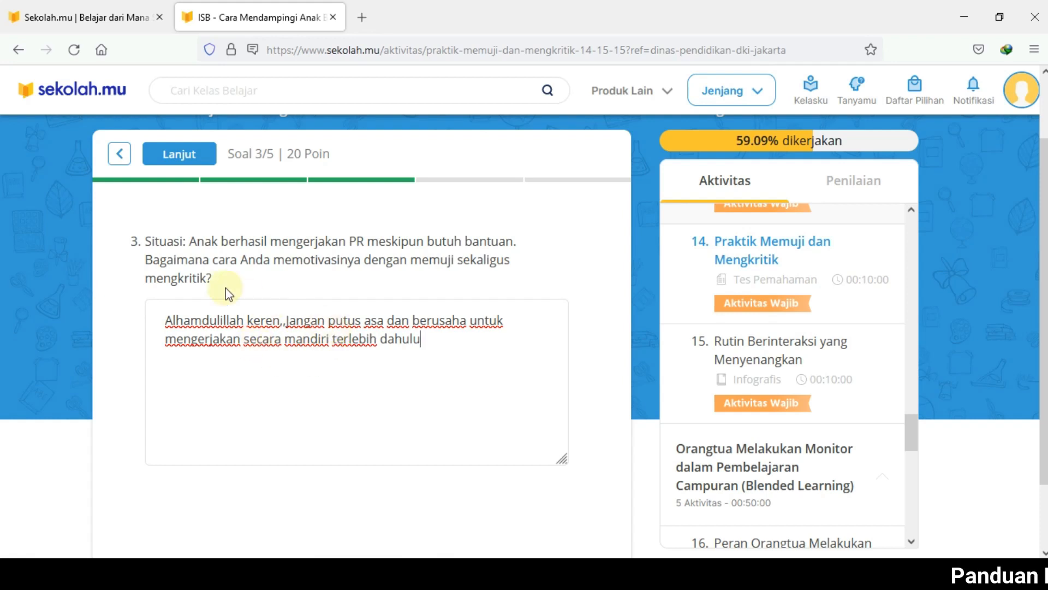
click(180, 157)
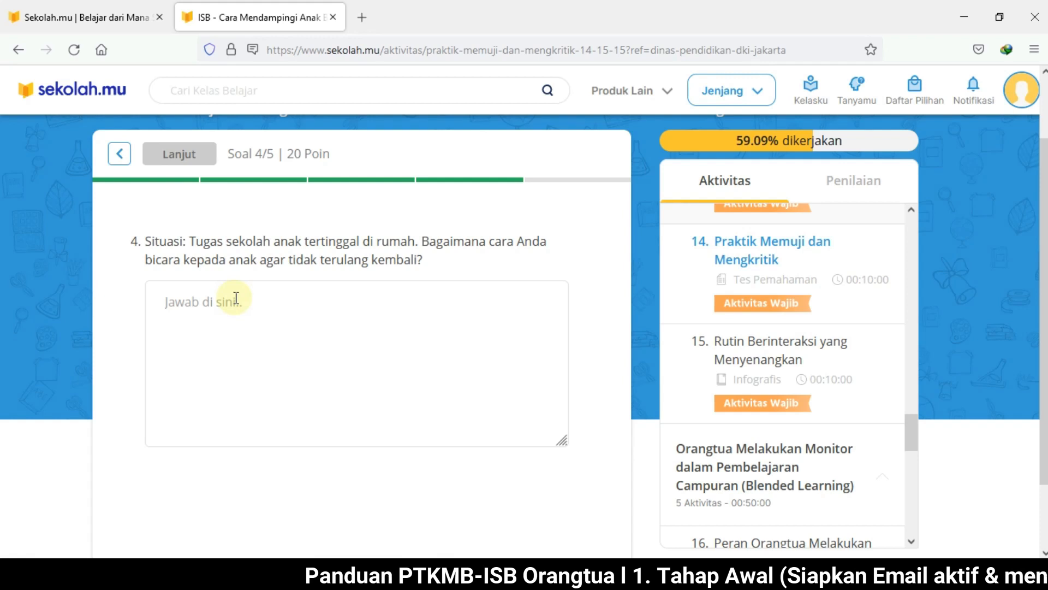
- Paste the prepared answer for question 4 and move on to question 5
key(ctrl+f)
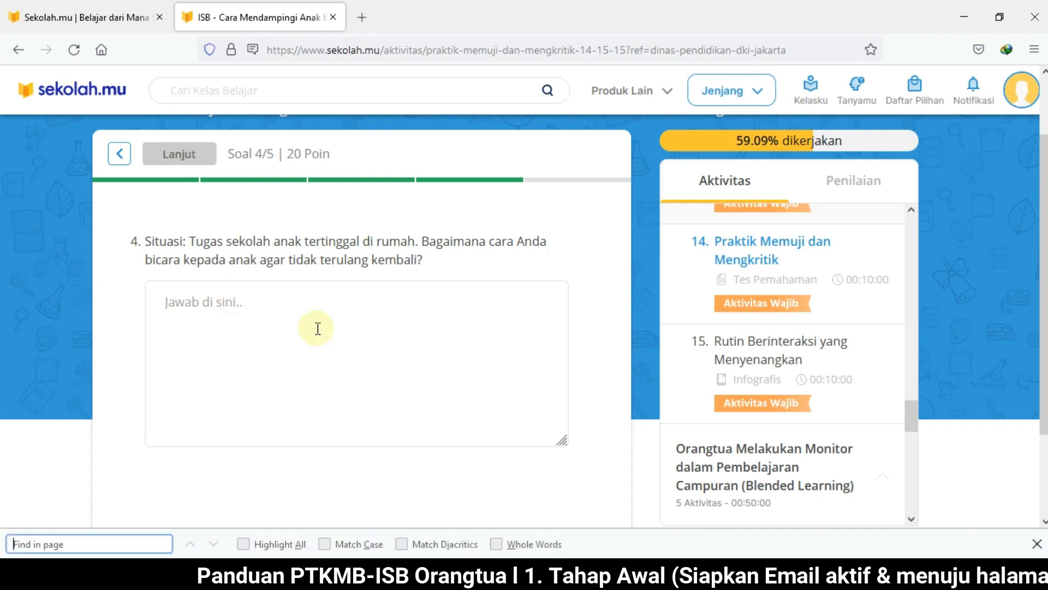
click(1036, 544)
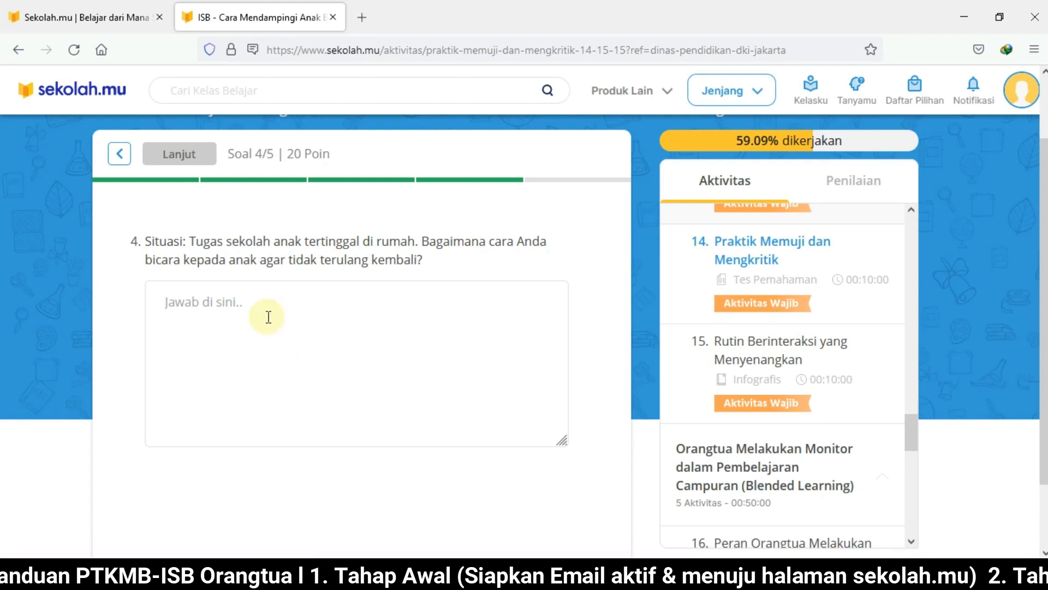
text(Sebelum berangkat, pastikan cek kembali ya nak tugas dan buku-buku sekolah hari ini)
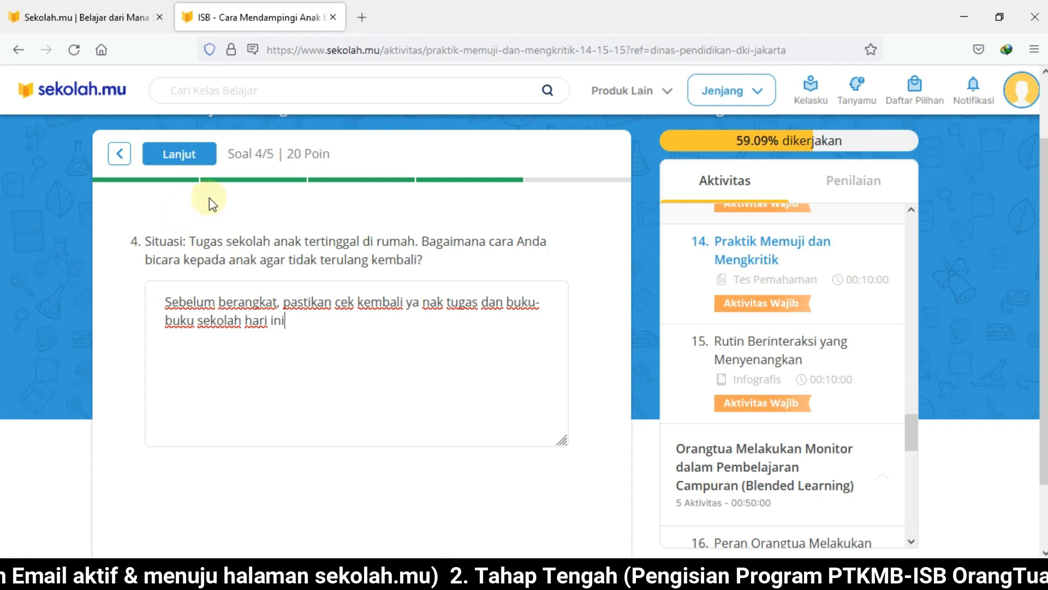
click(201, 156)
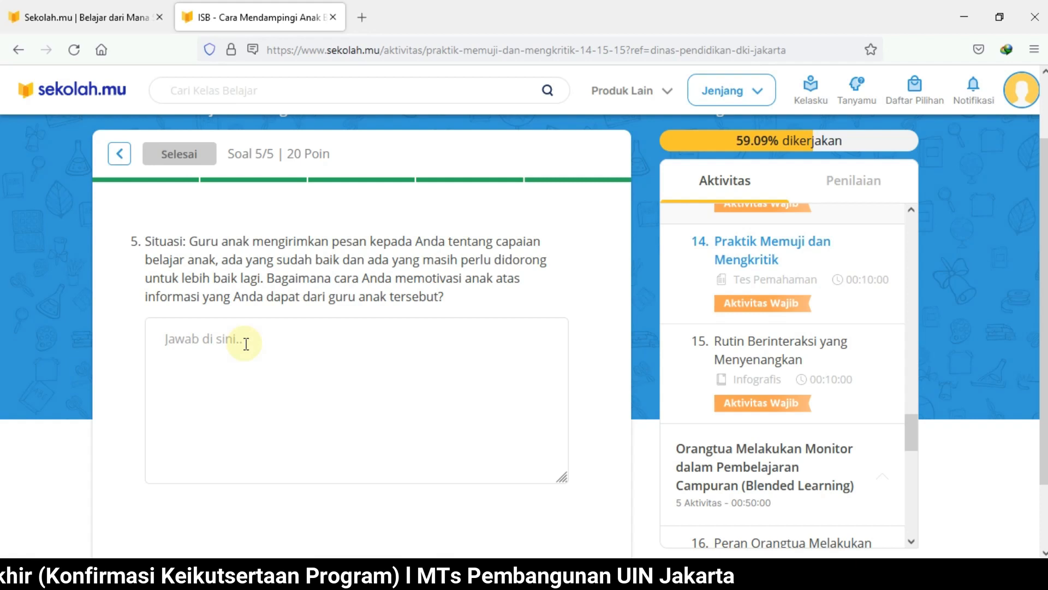
- Paste the question 5 answer on building strengths and improving weaker areas, then submit
click(246, 344)
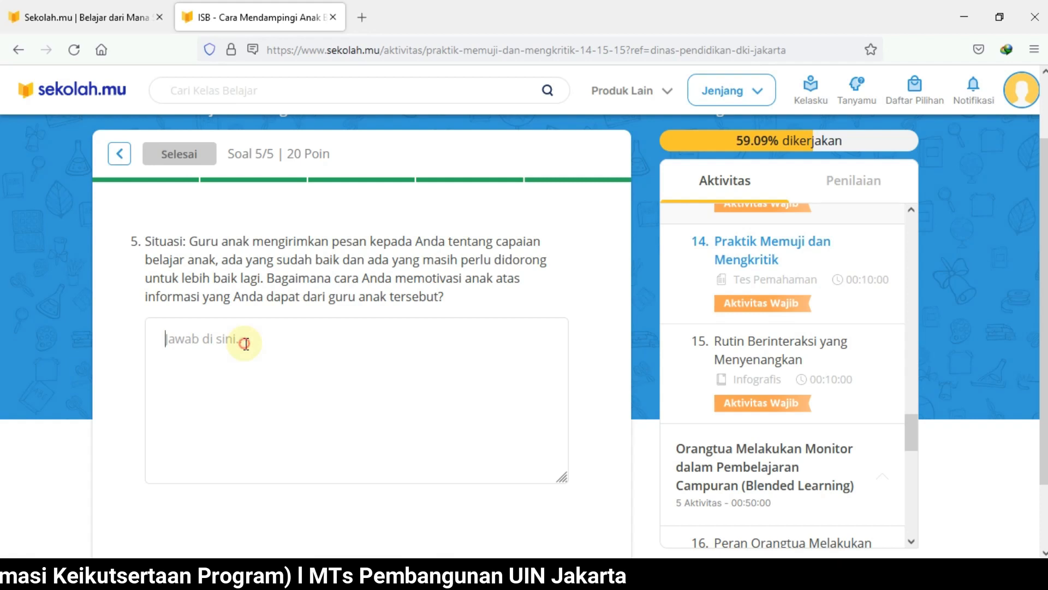
key(ctrl+f)
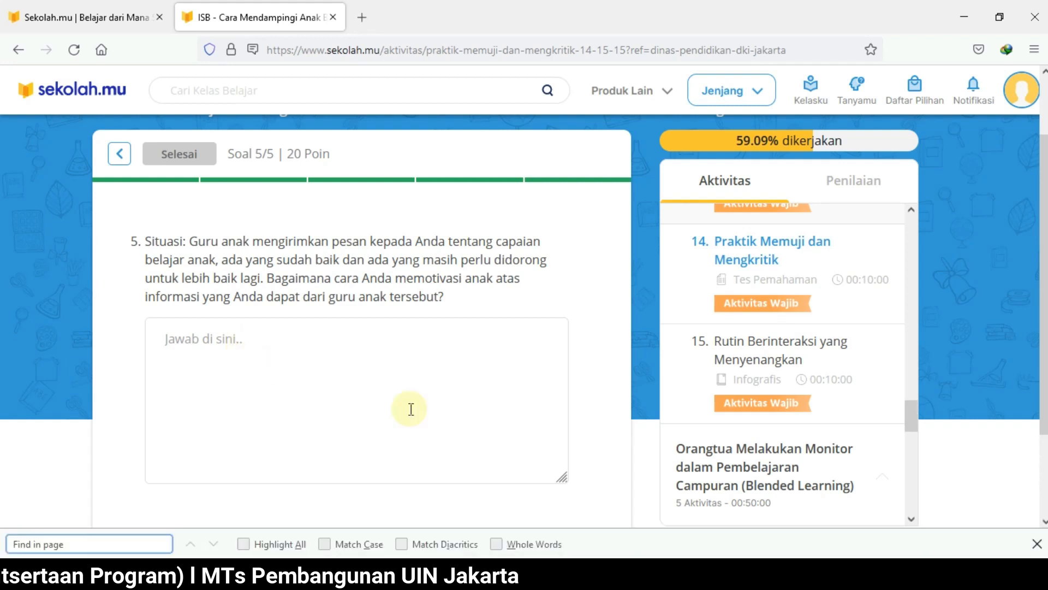
click(1037, 544)
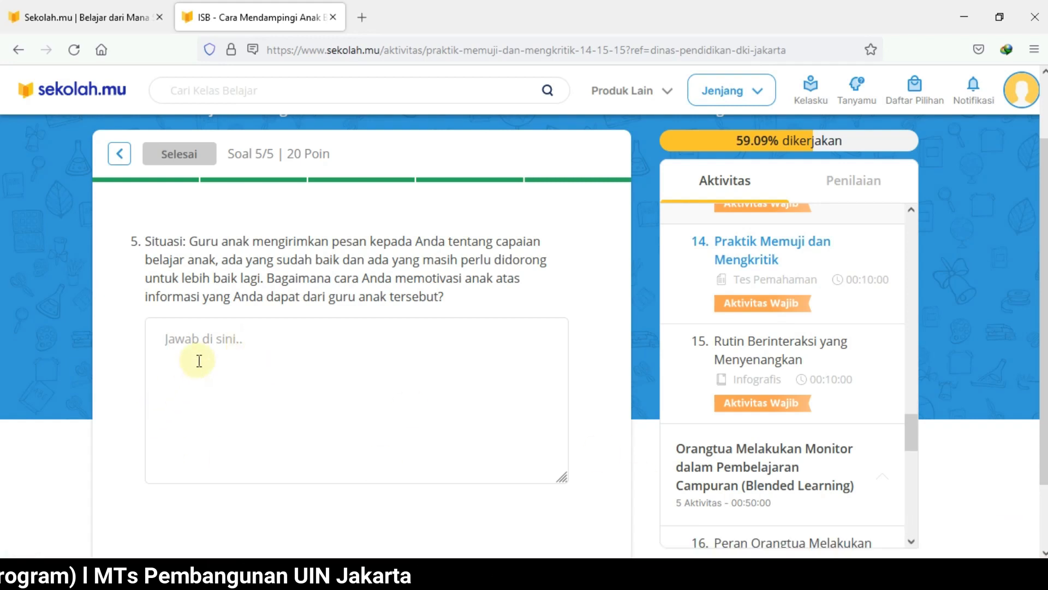
text(Yang sudah baik tingkatkan lebih baik lagi, yang masih perlu perbaikan berusaha semaksimal mungkin untuk lebih baik.)
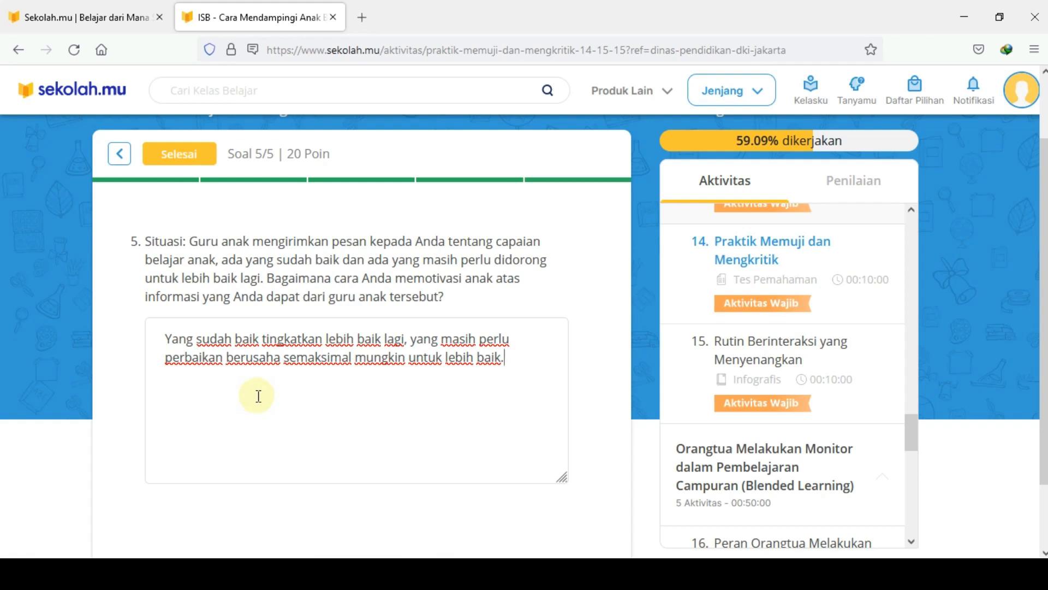
scroll(259, 404, down, 2)
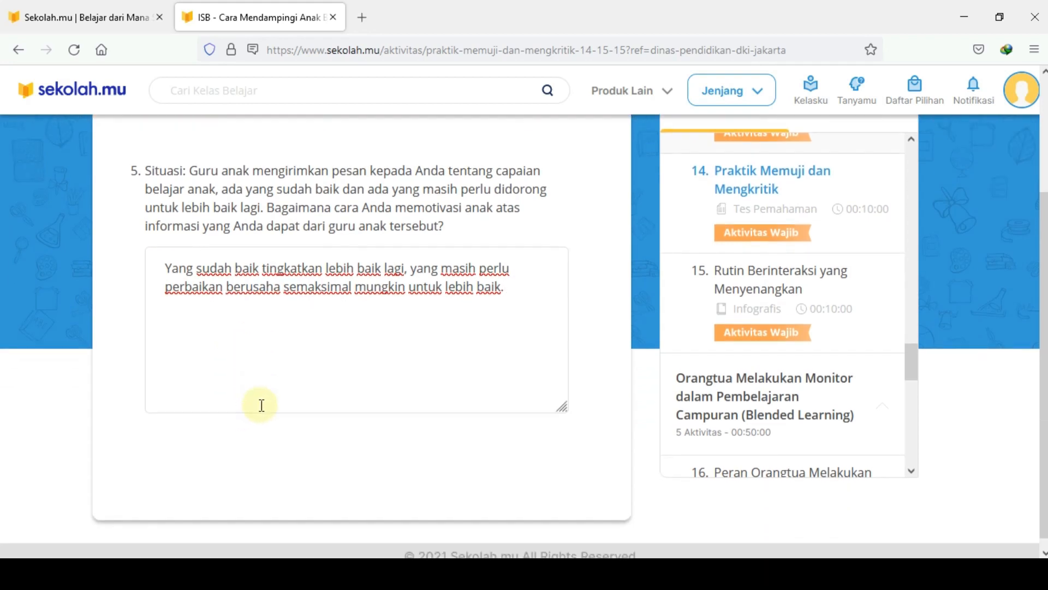
scroll(261, 404, up, 2)
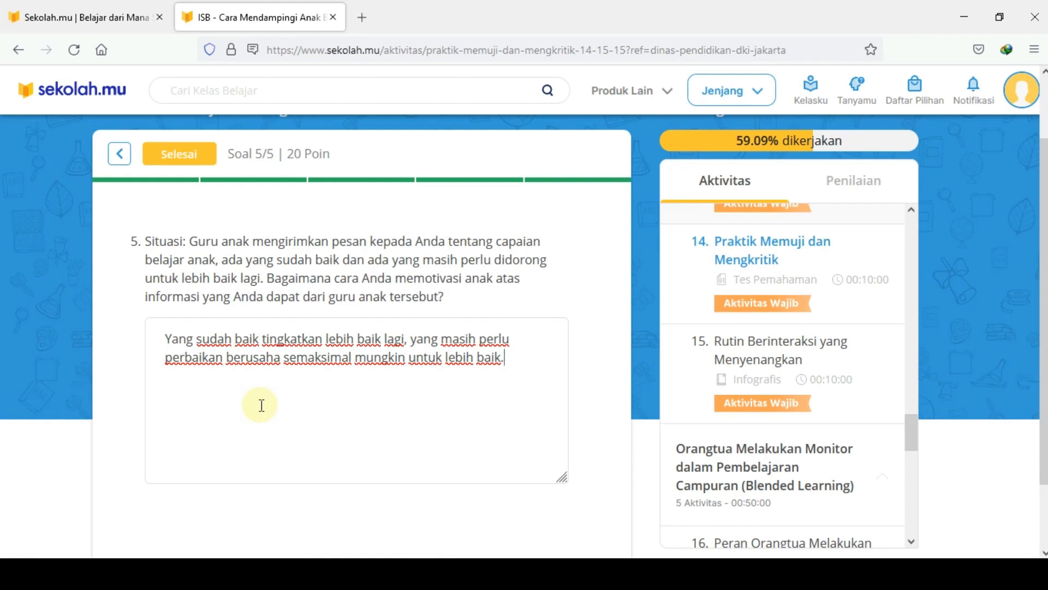
scroll(261, 404, up, 2)
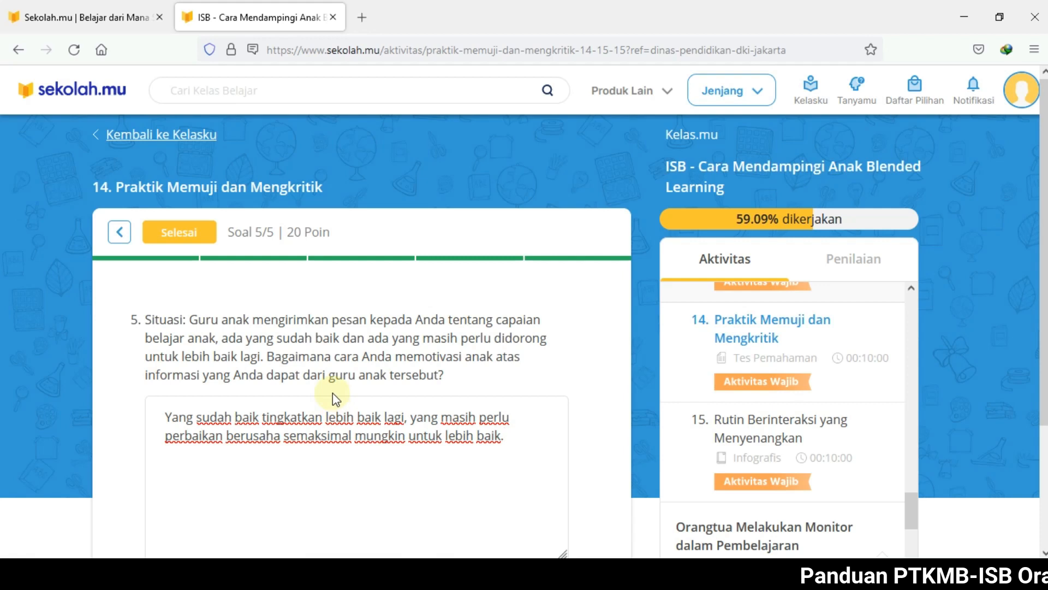
scroll(332, 392, down, 3)
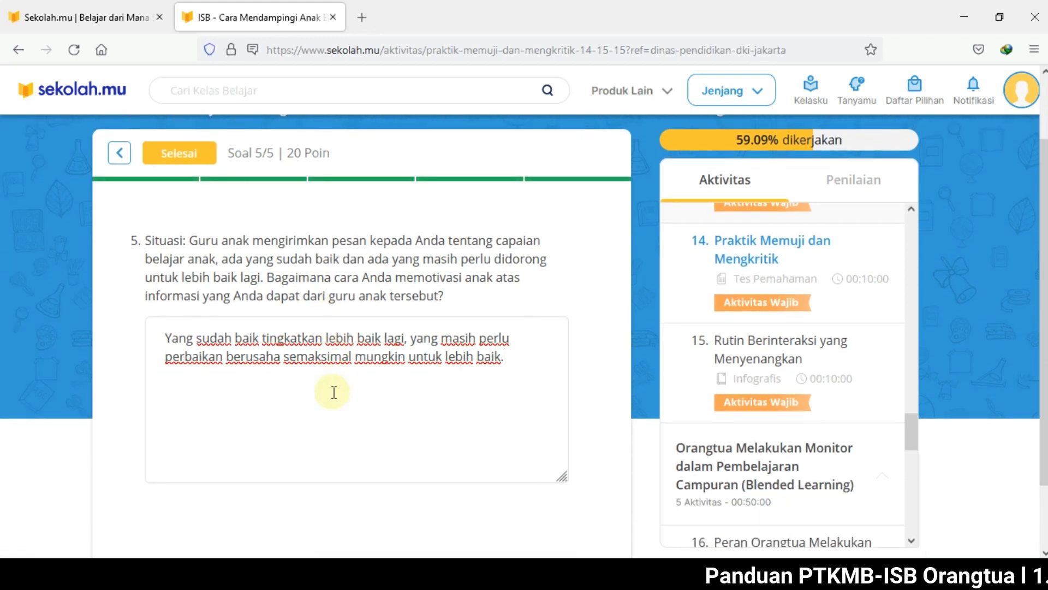
scroll(334, 392, up, 3)
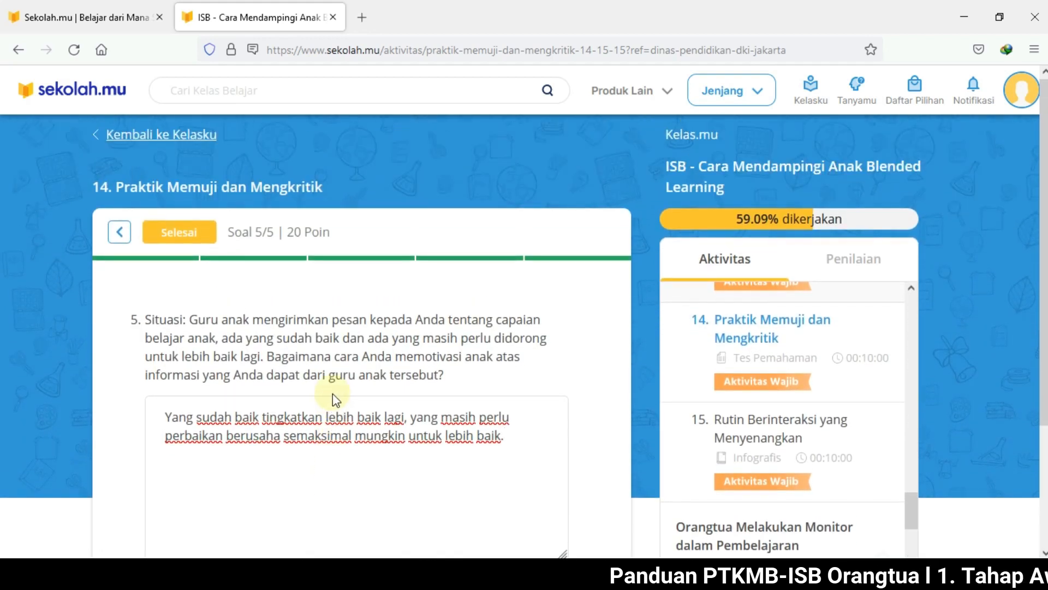
click(192, 230)
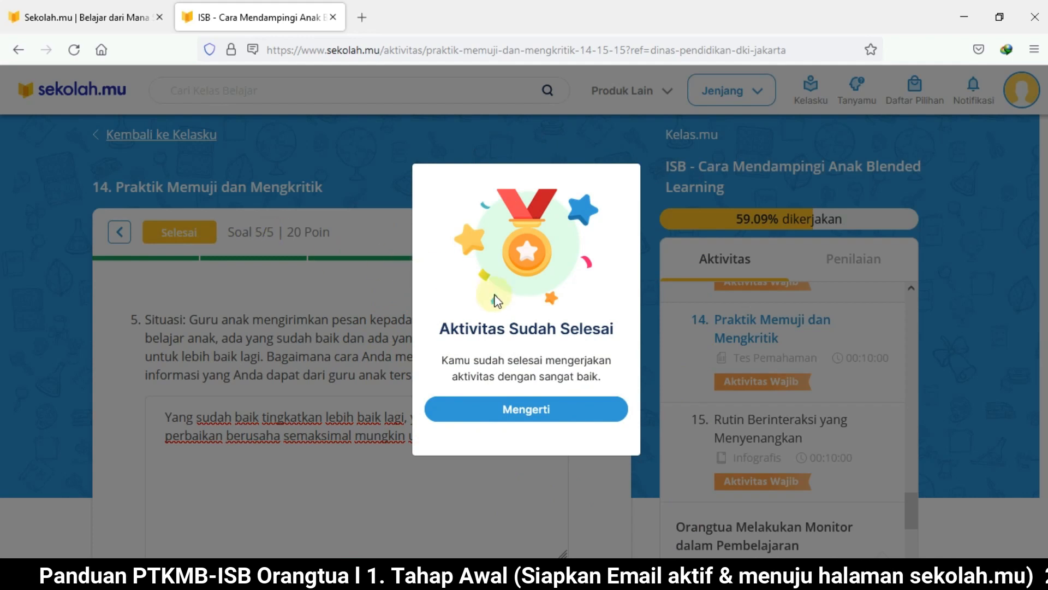
- Dismiss the completion popup, review the 100/100 score, and open activity 15
click(542, 411)
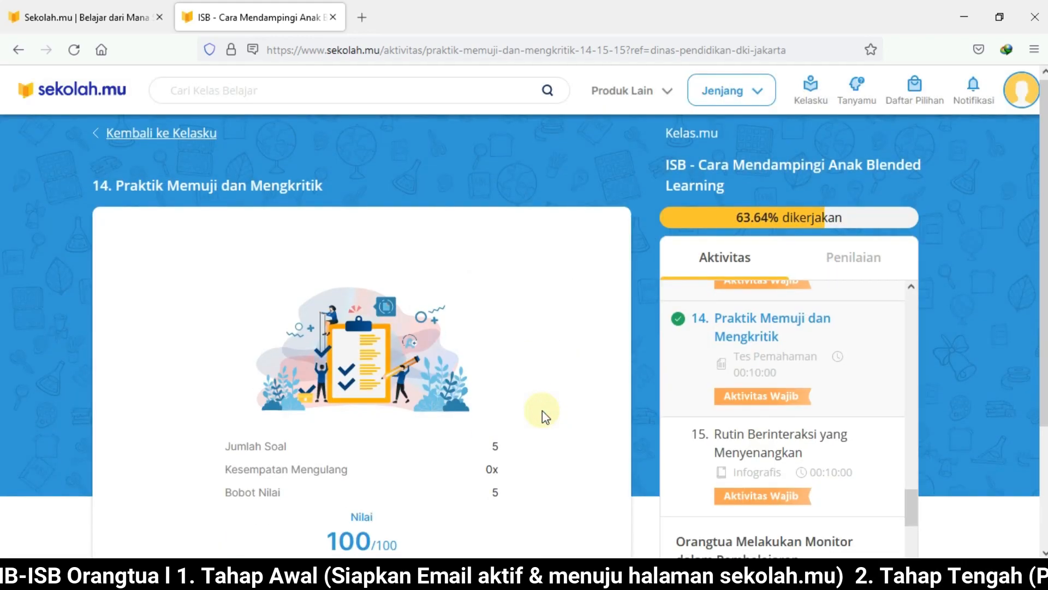
scroll(542, 411, down, 3)
scroll(543, 408, up, 2)
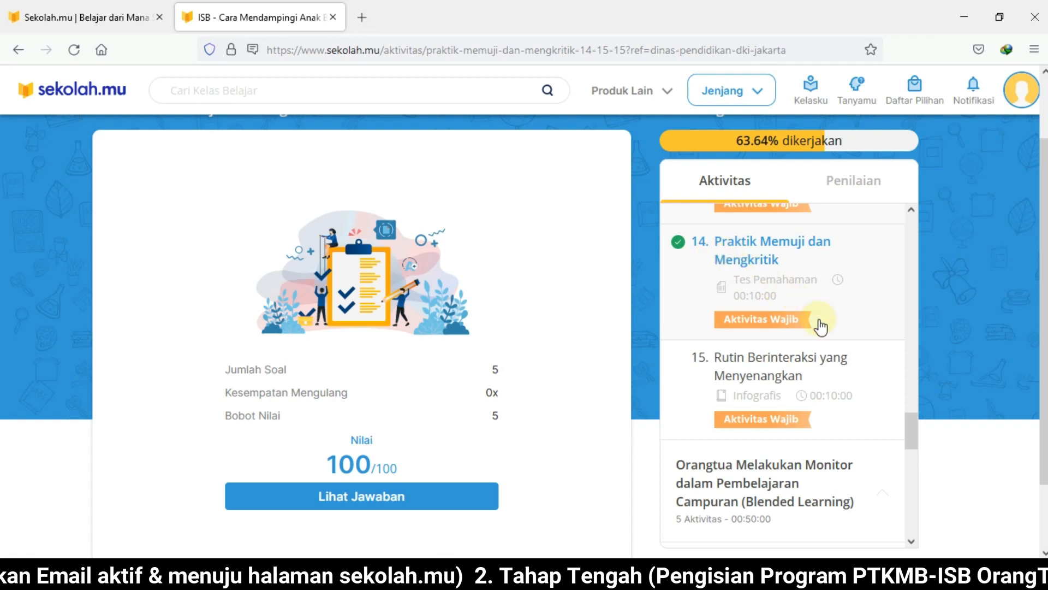
click(742, 365)
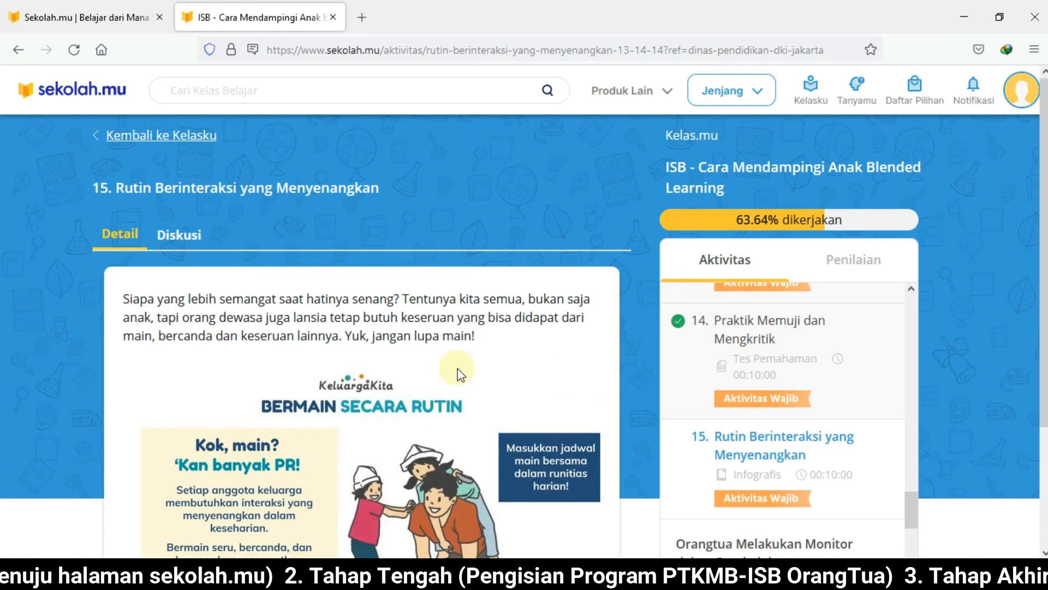
- Scroll through the activity 15 infographic and the Aktivitas sidebar down to item 16
scroll(456, 369, down, 2)
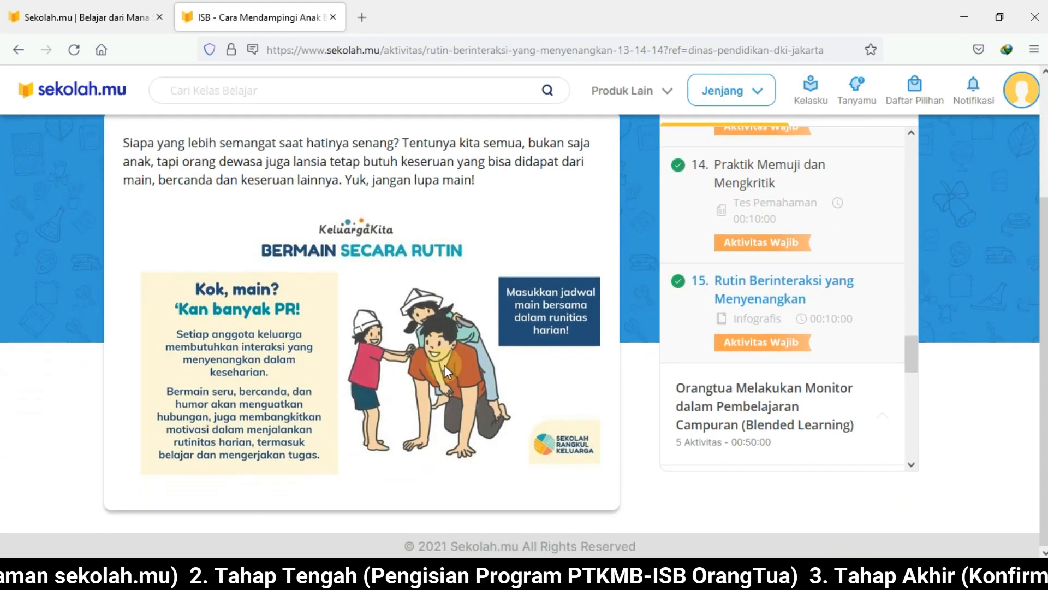
scroll(416, 331, up, 2)
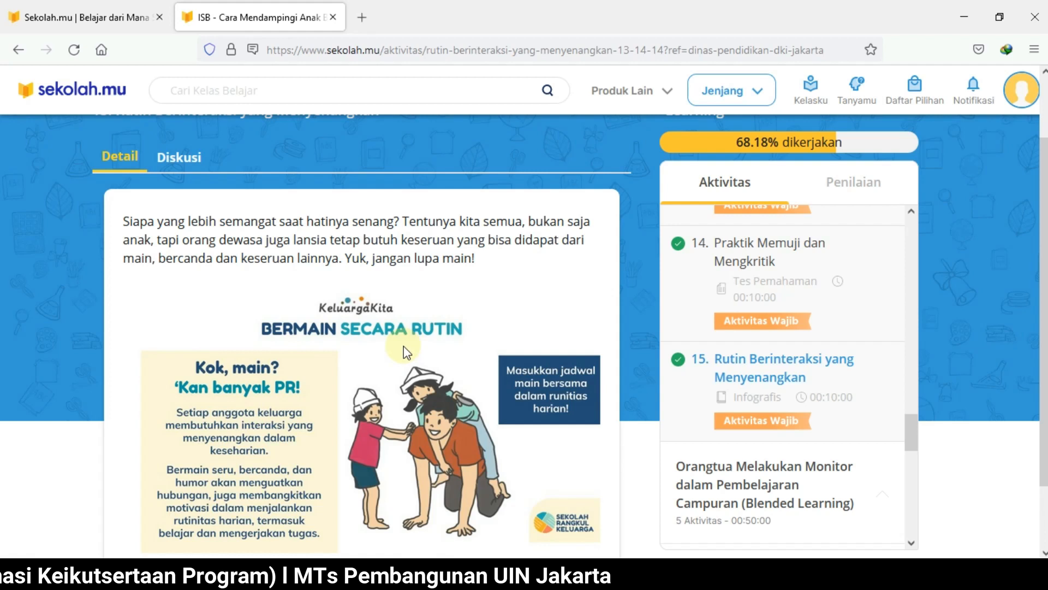
scroll(486, 361, down, 3)
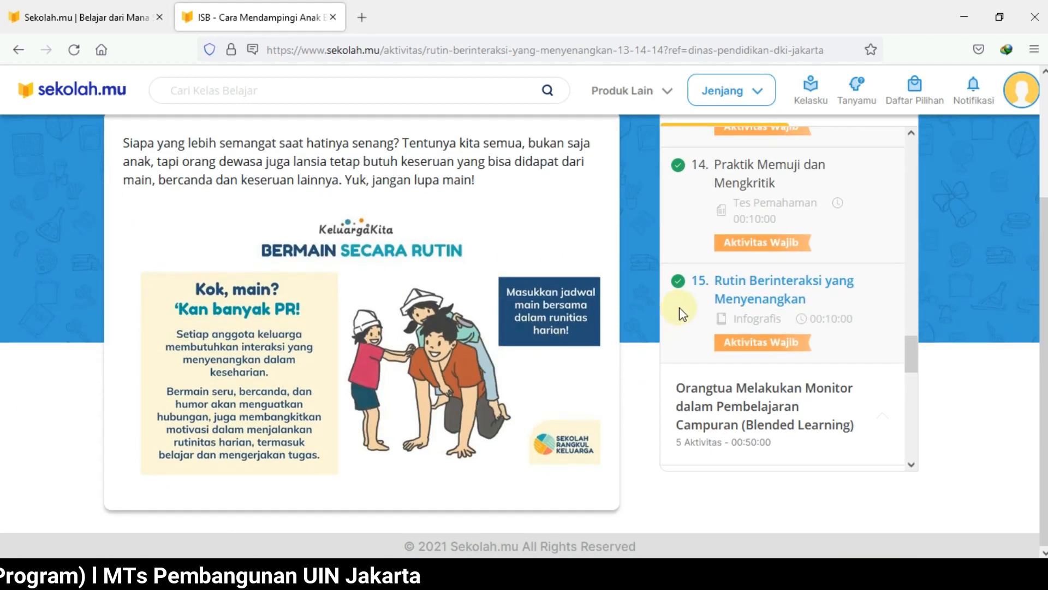
scroll(688, 289, up, 2)
scroll(688, 288, up, 10)
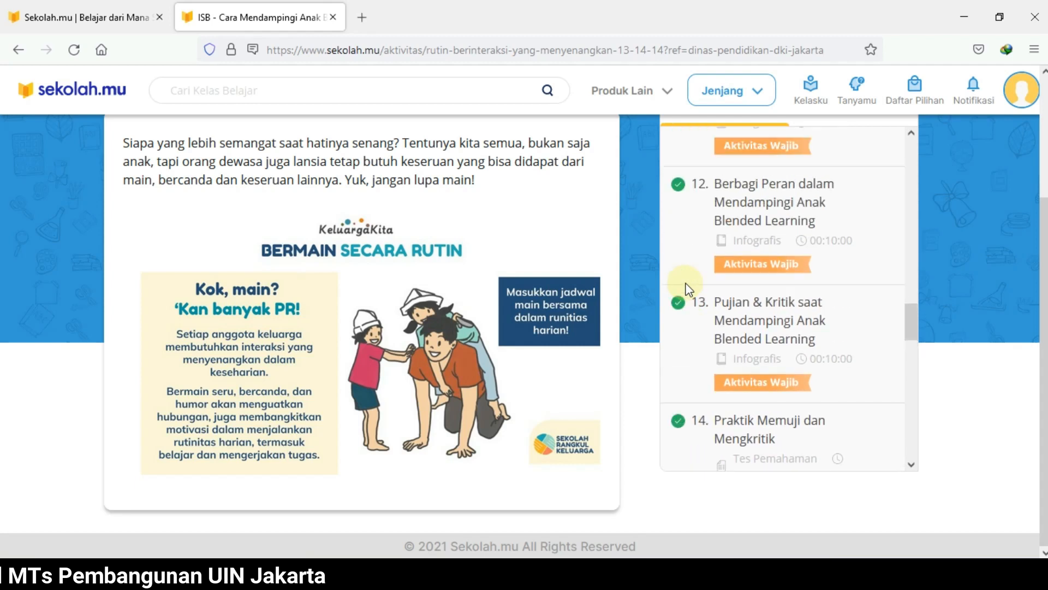
mouse_move(1044, 235)
mouse_down()
mouse_move(1040, 179)
mouse_move(1040, 239)
mouse_up()
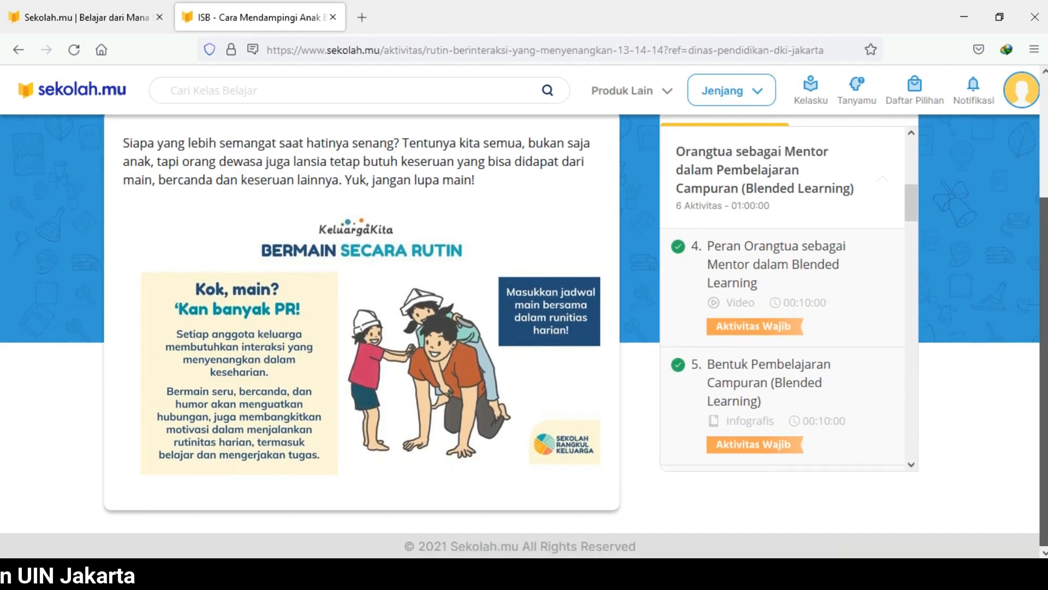
drag(918, 222, 937, 386)
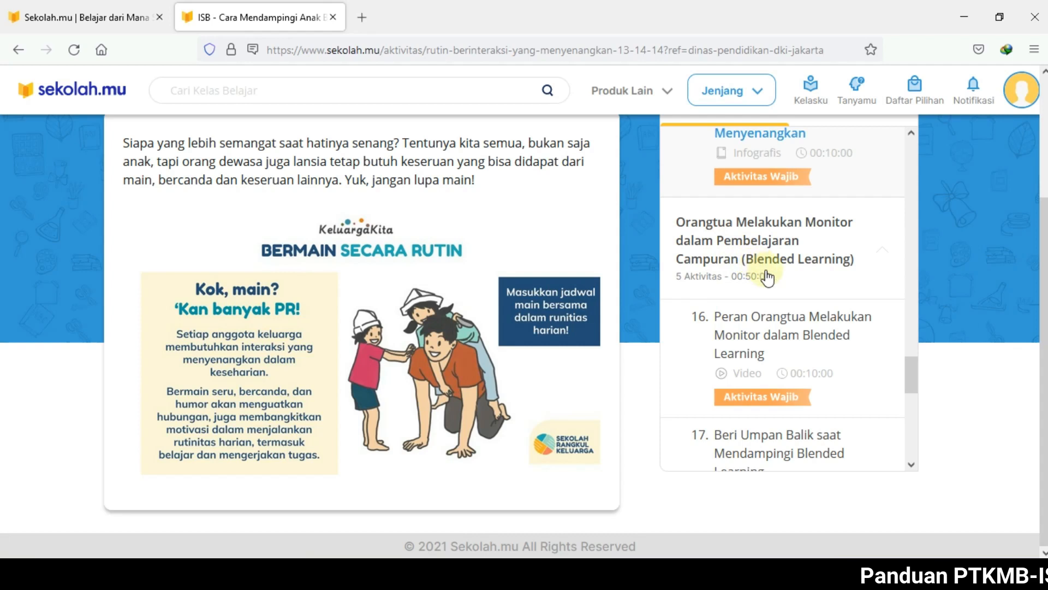
- Play video lesson 16 and skip it to the end to mark it complete
click(733, 334)
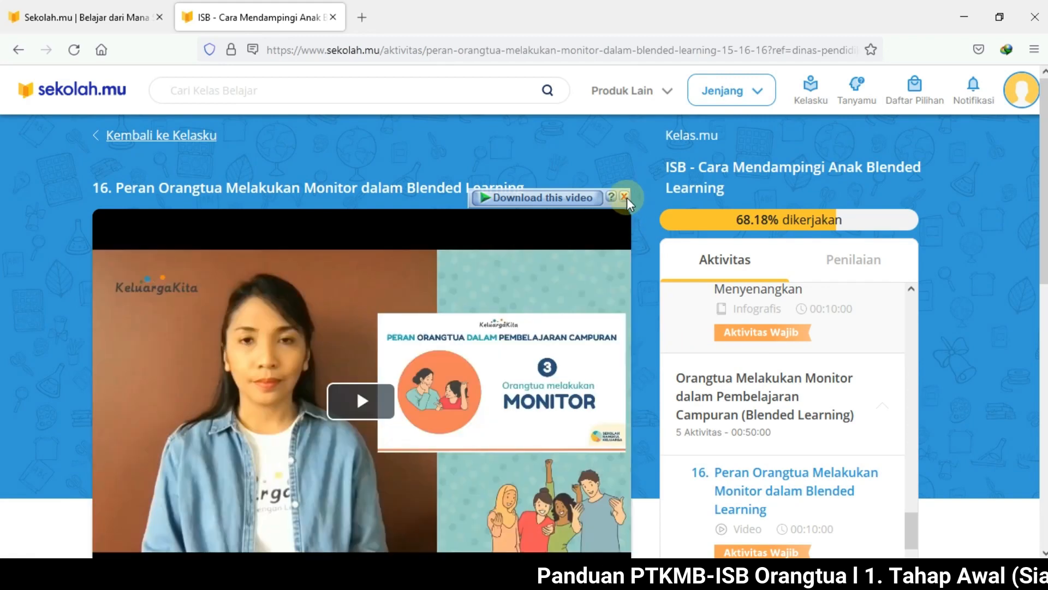
click(625, 197)
key(ctrl+f)
scroll(519, 306, down, 1)
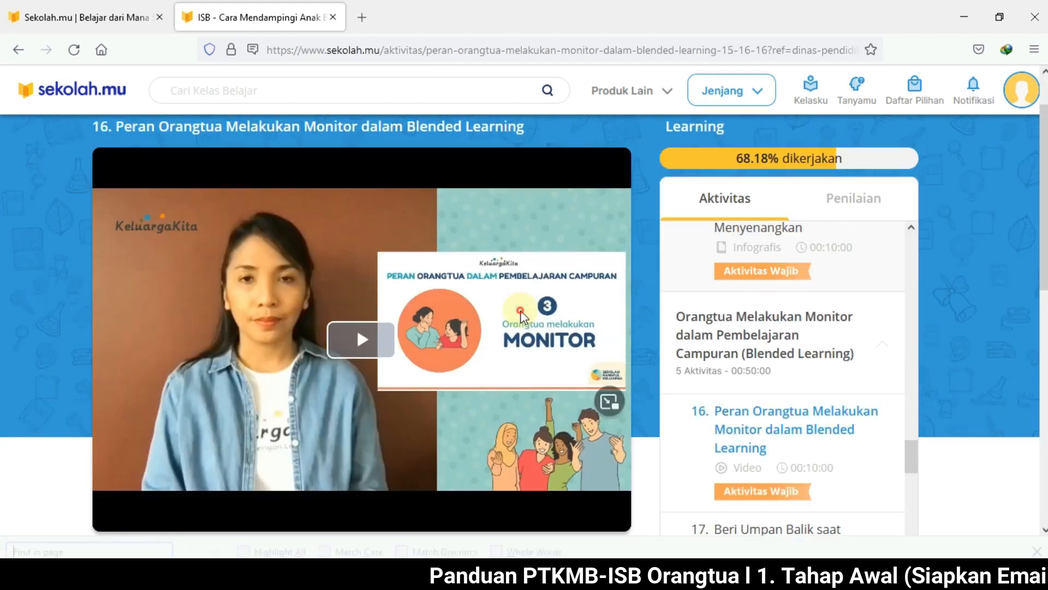
click(1033, 550)
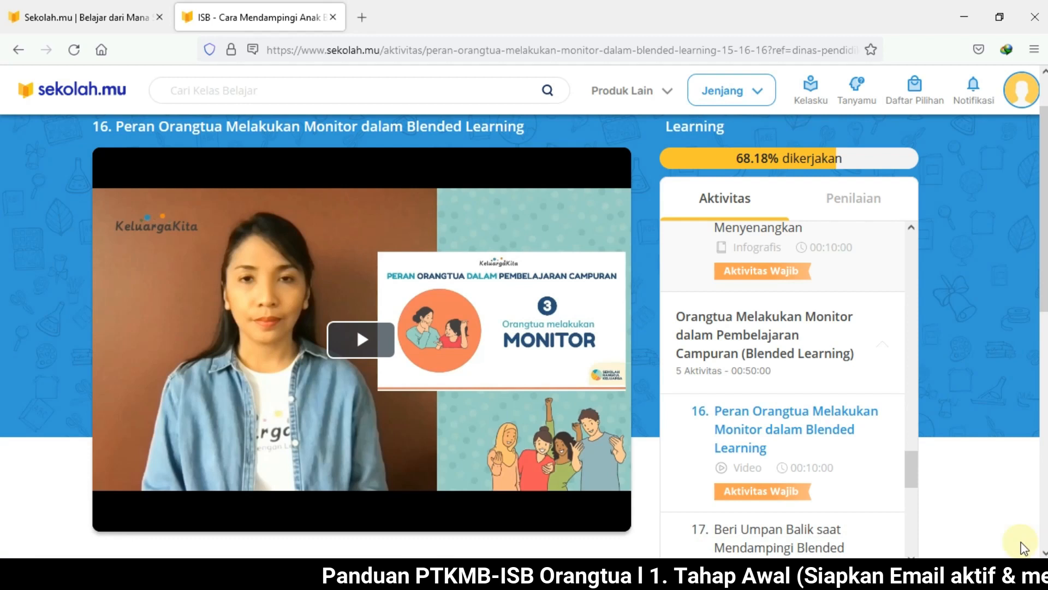
click(357, 343)
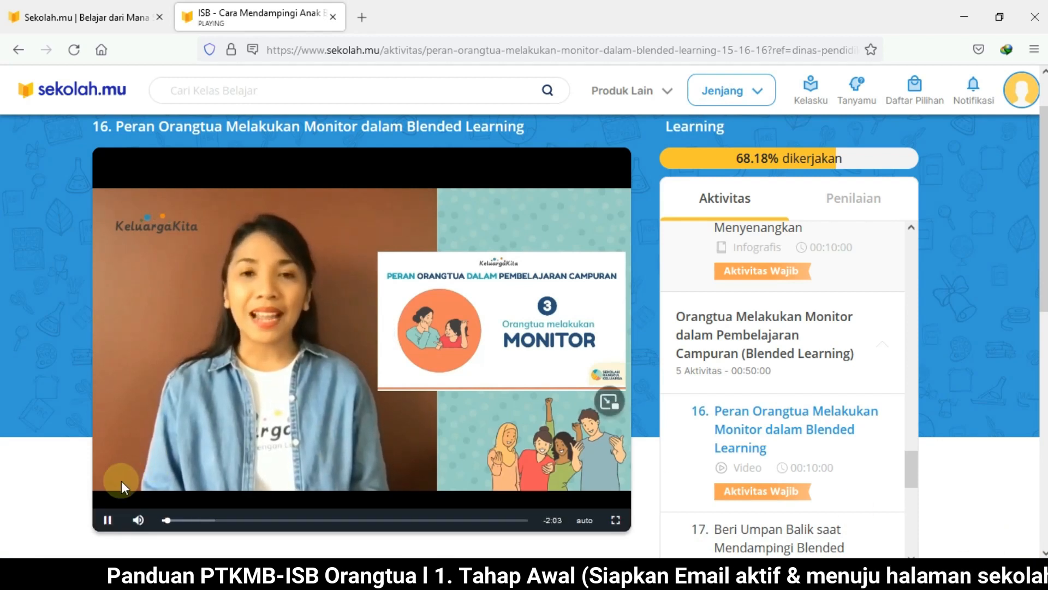
click(107, 521)
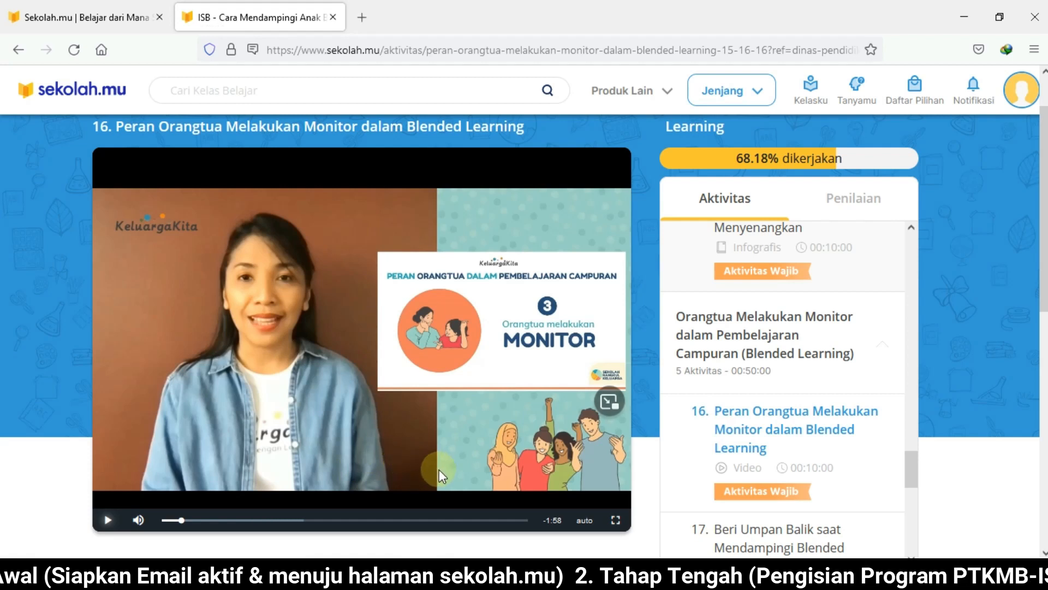
click(529, 521)
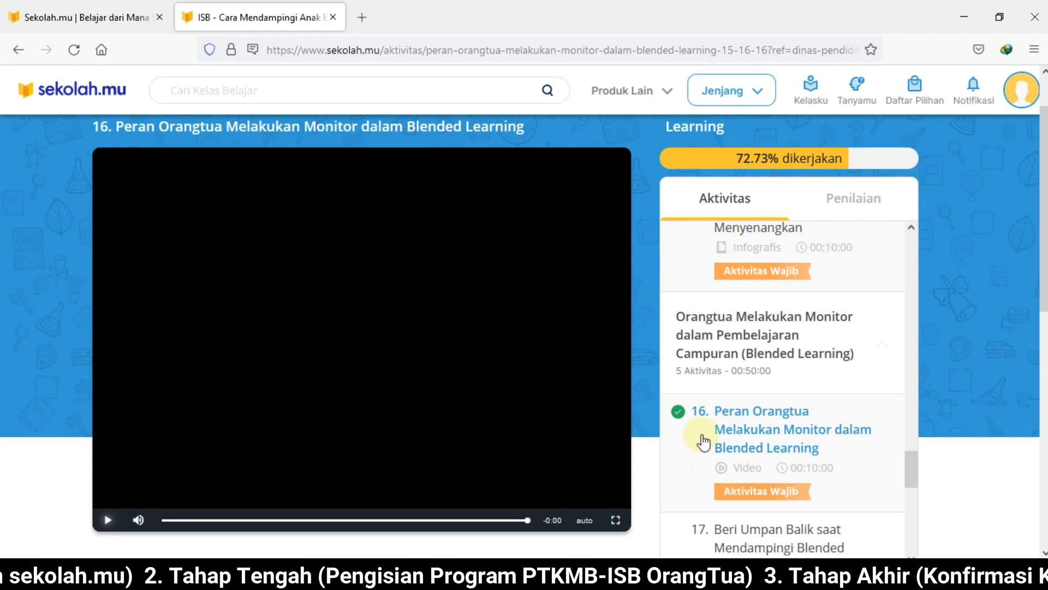
- Open activity 17, Beri Umpan Balik saat Mendampingi Blended Learning
scroll(702, 430, down, 2)
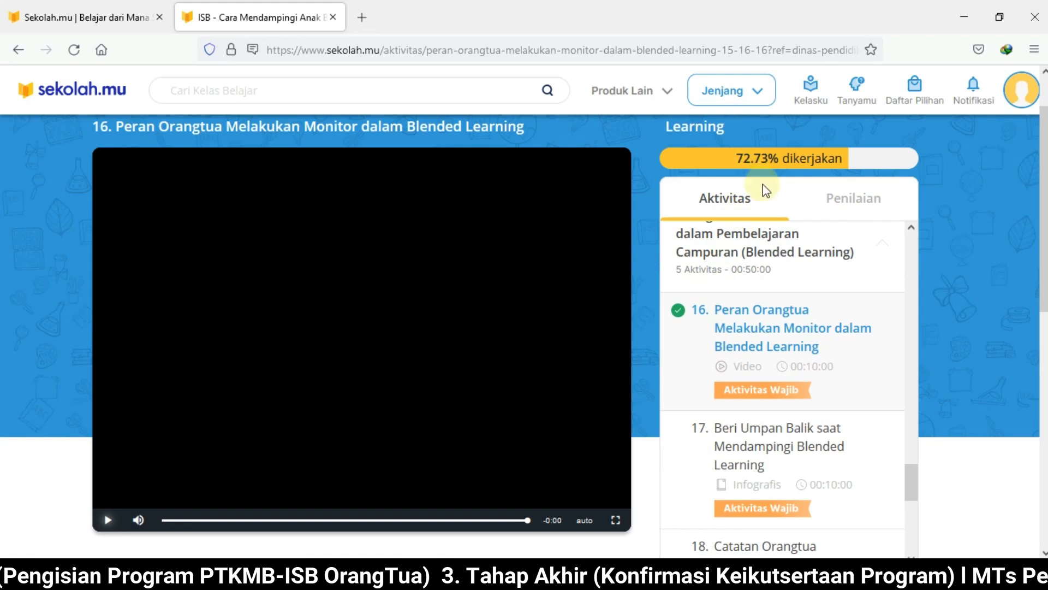
scroll(739, 325, down, 4)
scroll(806, 328, up, 2)
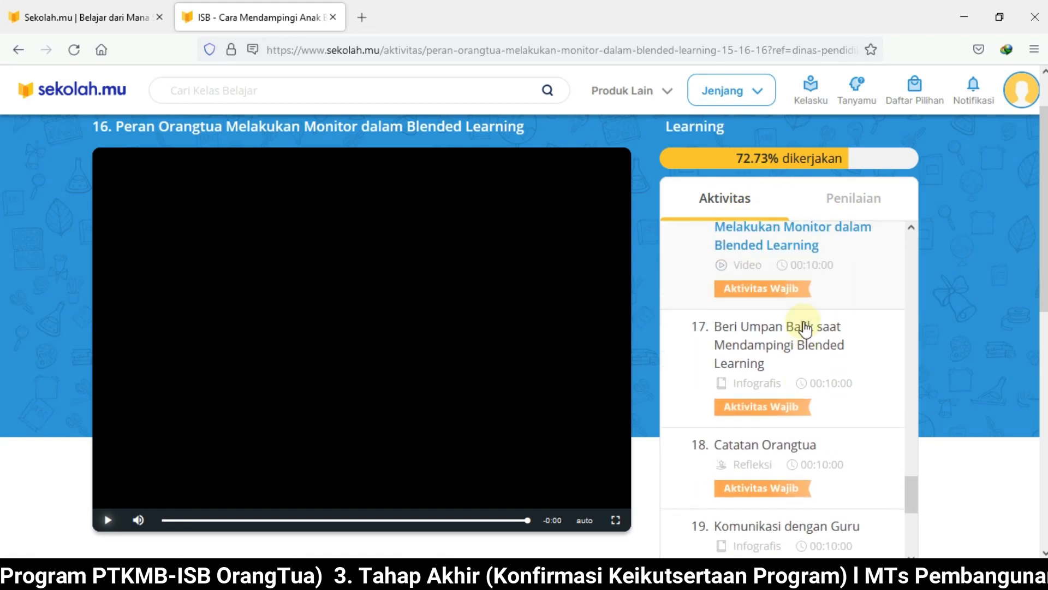
click(783, 349)
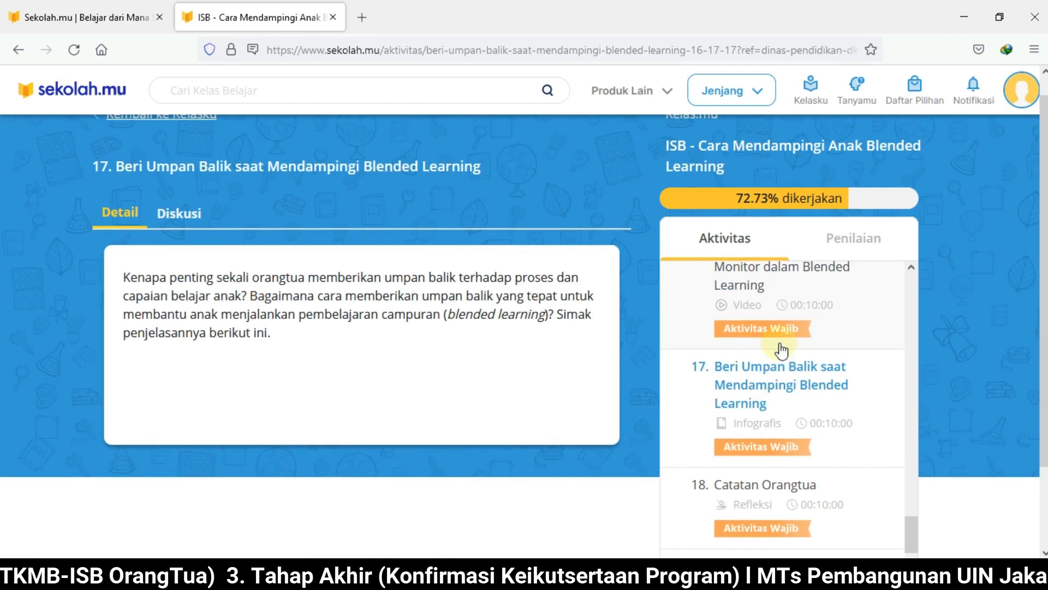
- Review the activity 17 infographic, then open activity 18, Catatan Orangtua
scroll(516, 392, down, 2)
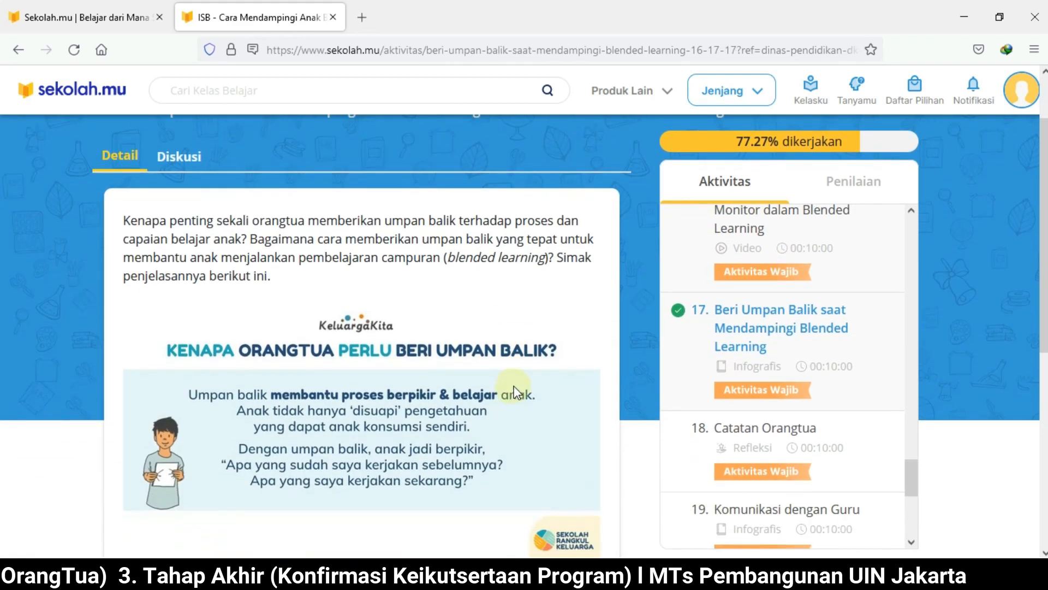
scroll(516, 392, down, 2)
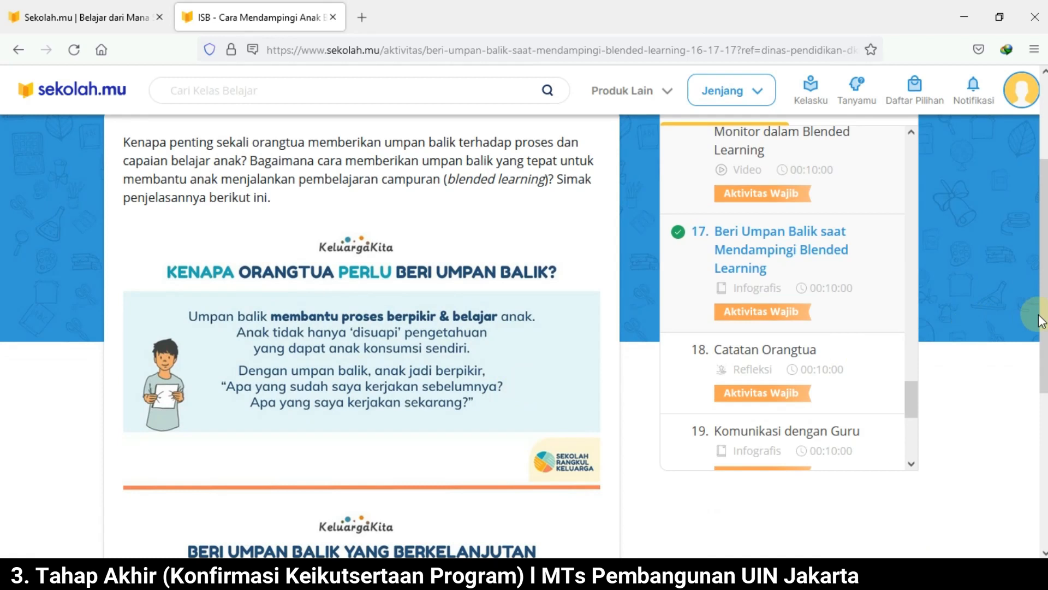
scroll(1042, 303, up, 1)
drag(1041, 303, 1038, 290)
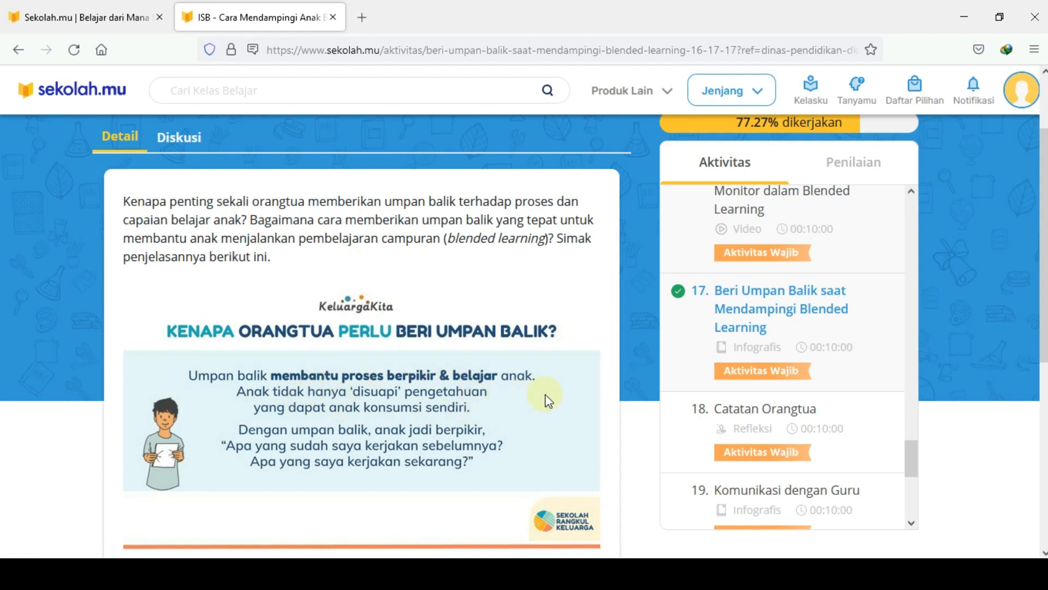
scroll(683, 398, down, 2)
click(705, 347)
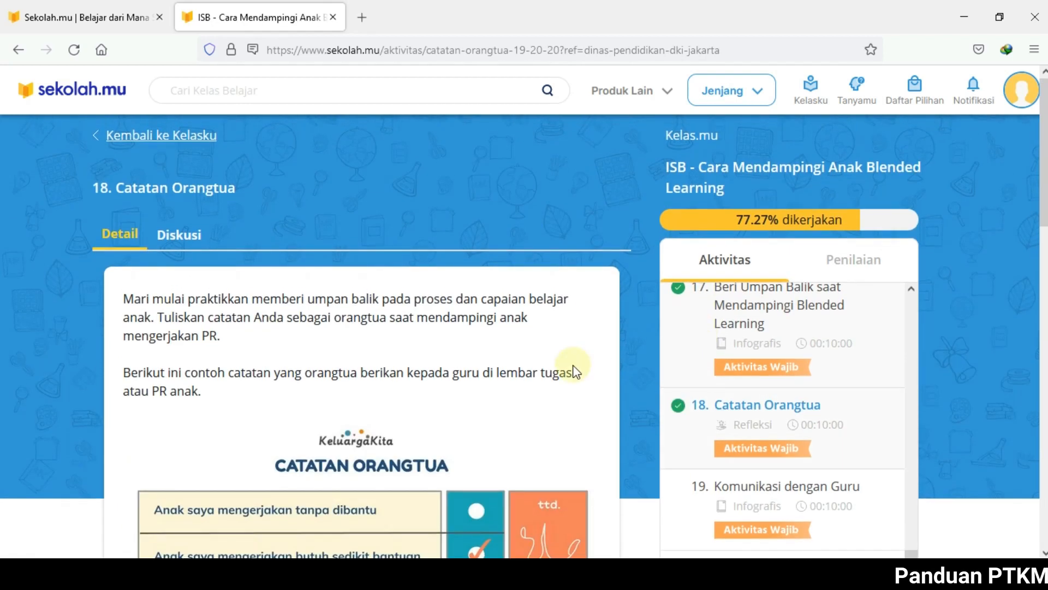
- Open activity 19, Komunikasi dengan Guru, then activity 20, Kirim Pesan tentang Anak kepada Guru
scroll(575, 372, down, 2)
scroll(575, 371, down, 2)
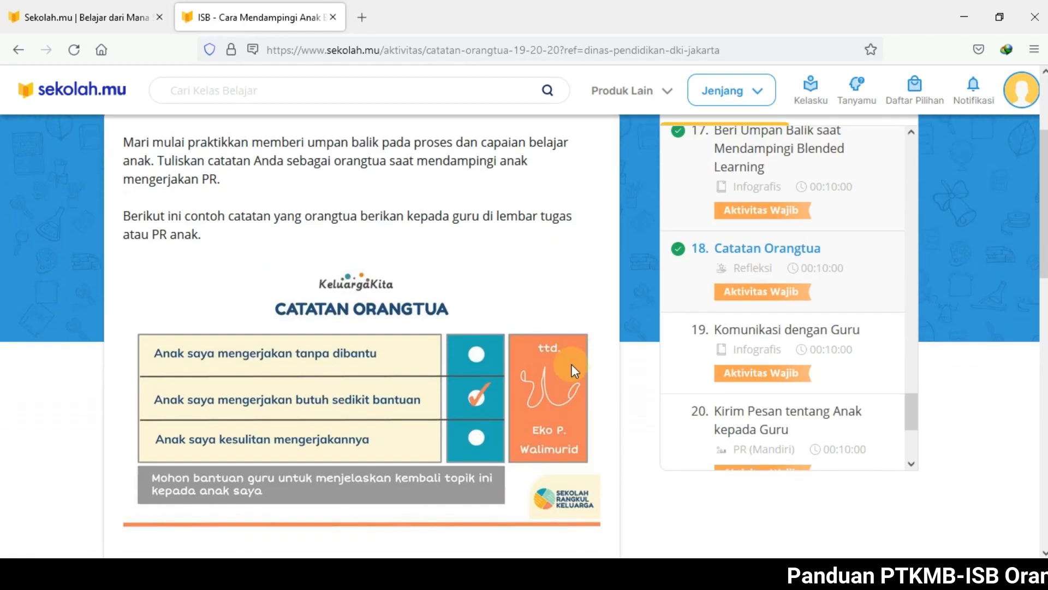
scroll(571, 363, up, 2)
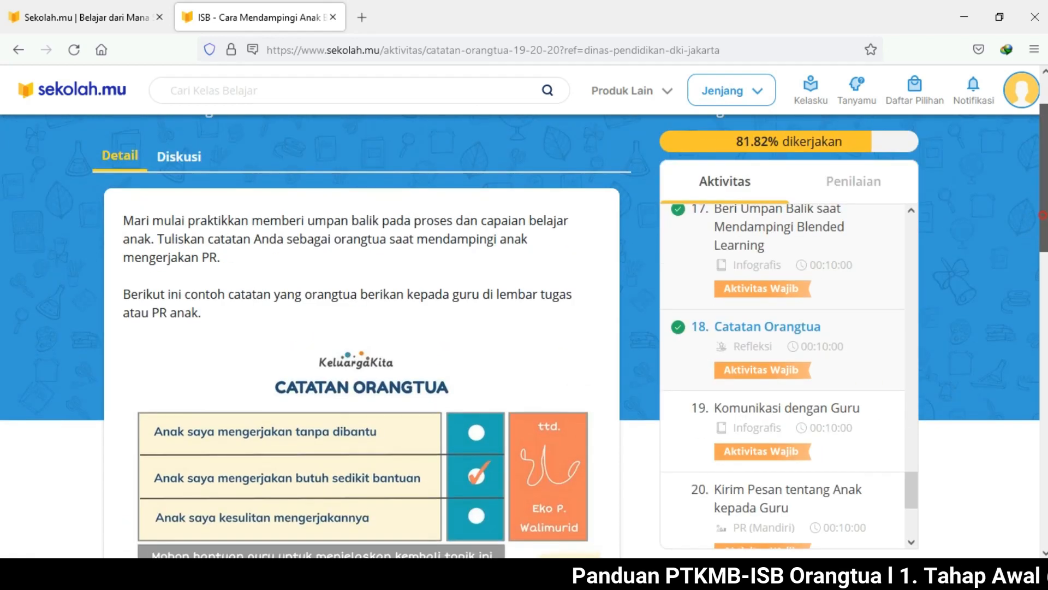
drag(1044, 239, 1045, 267)
click(703, 333)
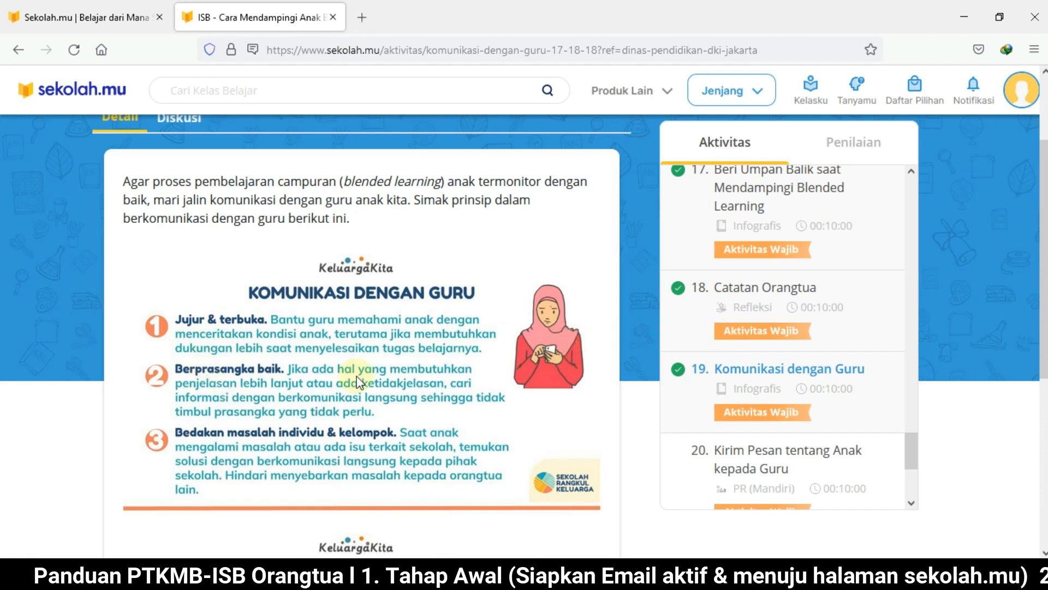
drag(1047, 347, 1047, 342)
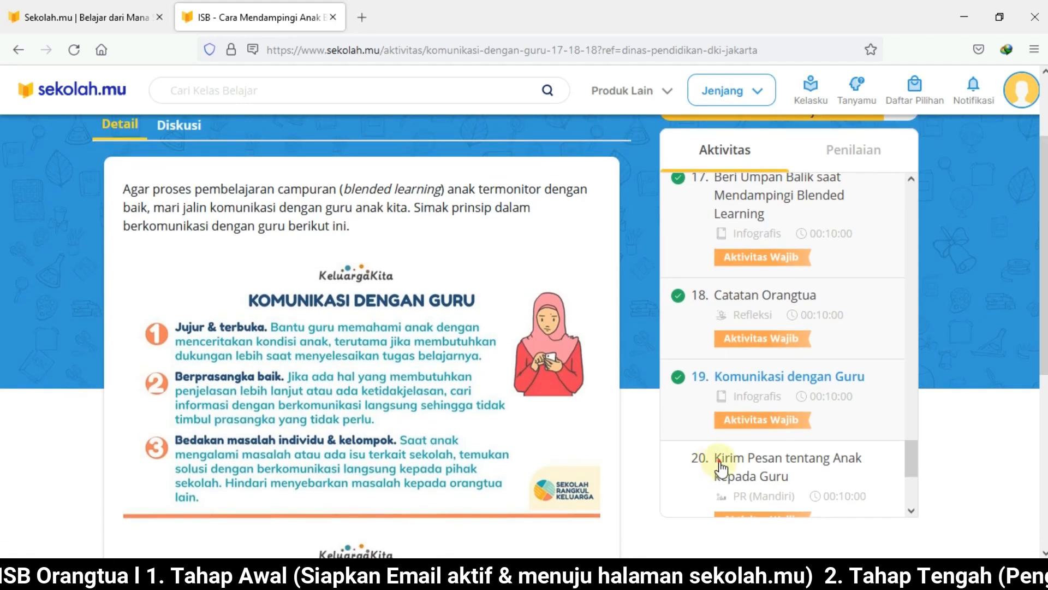
click(720, 465)
- Scroll the Aktivitas list past activity 20 to bring items 21 and 22 into view
drag(1045, 273, 1045, 319)
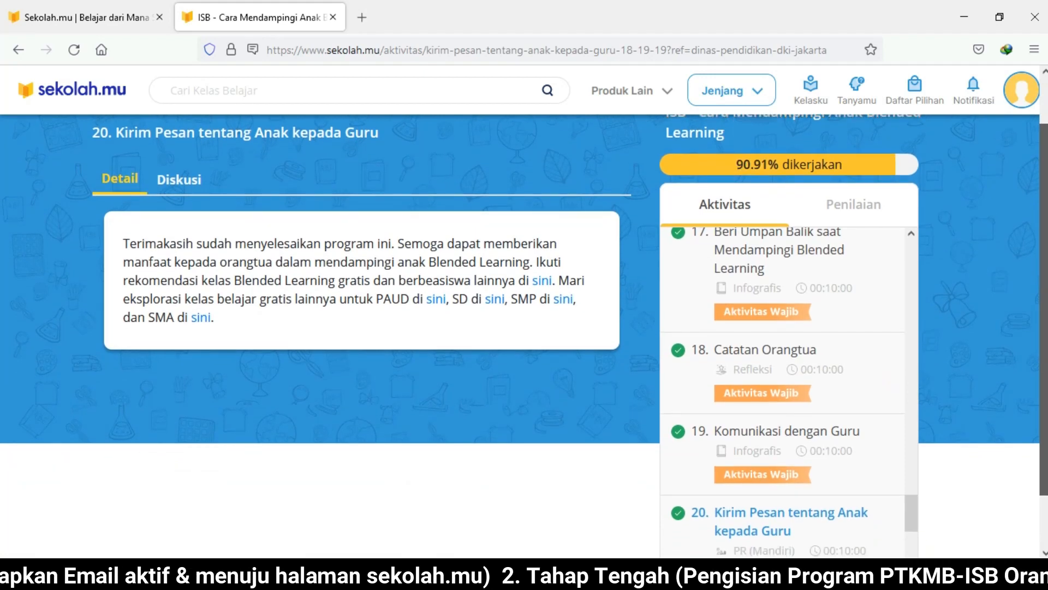
mouse_move(1046, 318)
mouse_down()
mouse_move(1046, 333)
mouse_move(1046, 324)
mouse_up()
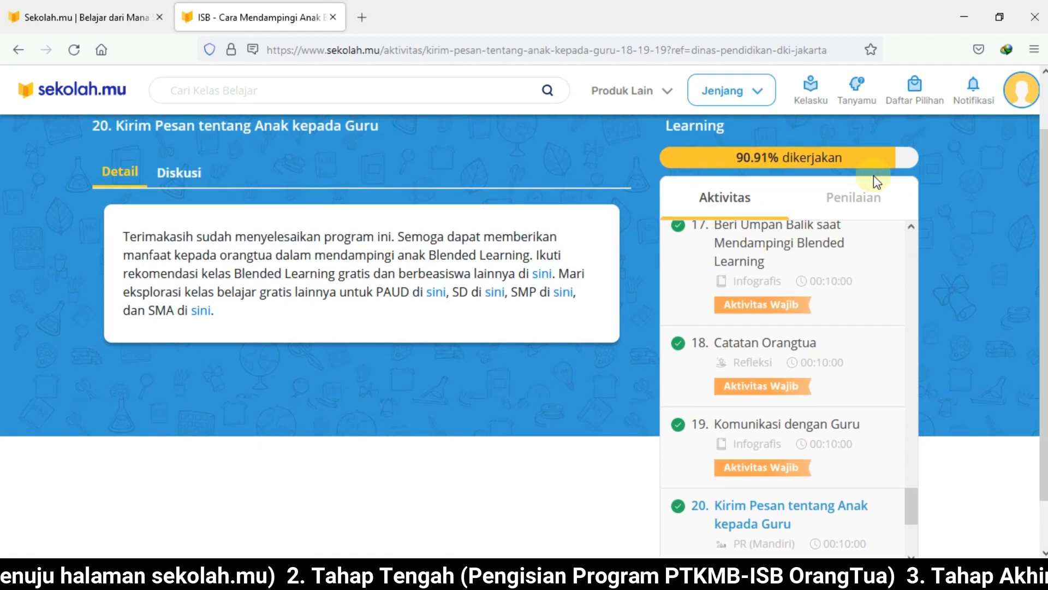
scroll(1040, 257, down, 2)
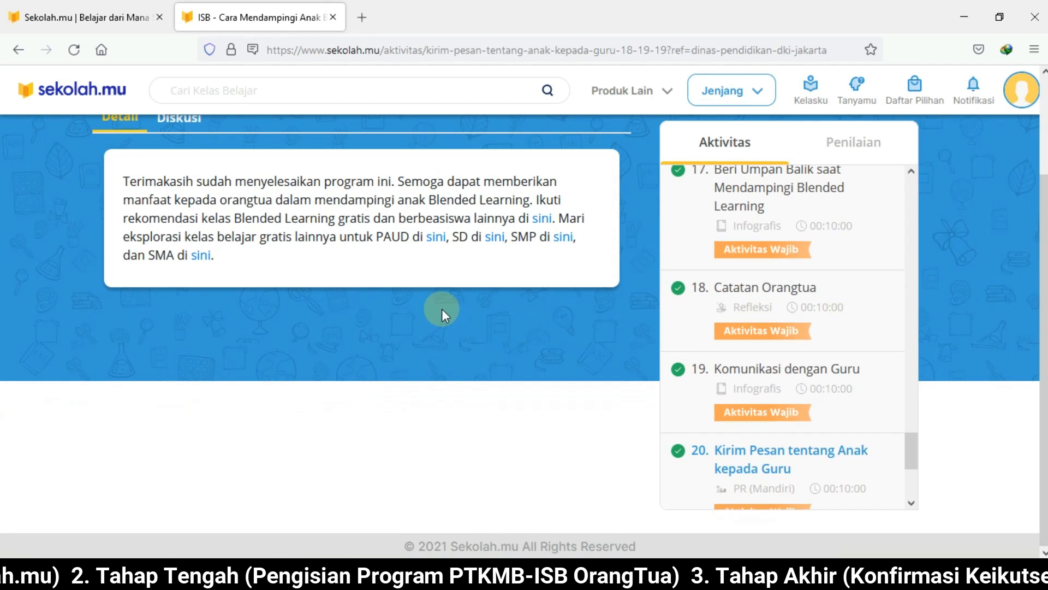
scroll(598, 306, up, 2)
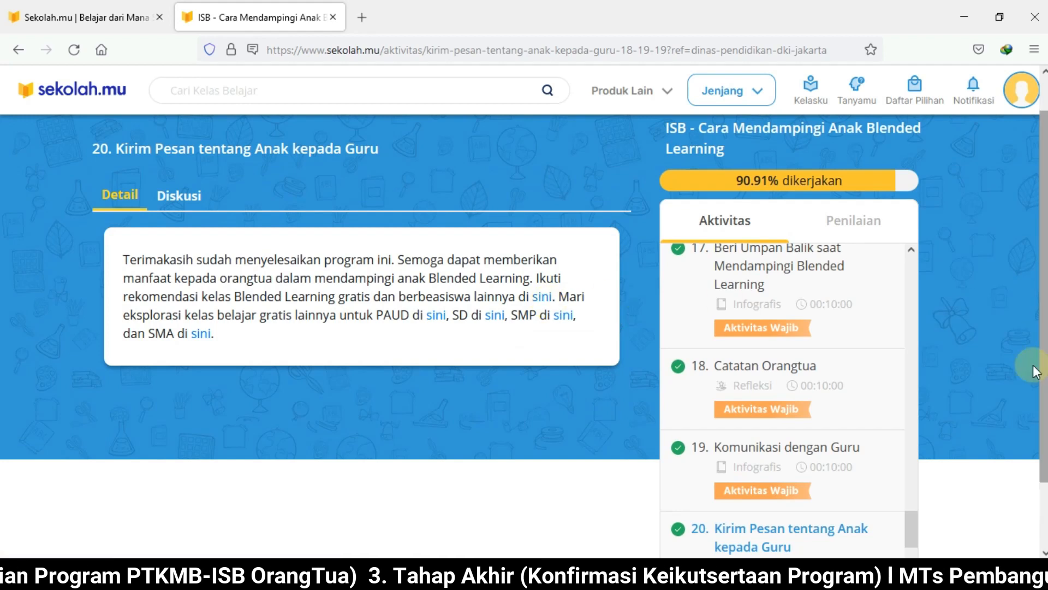
scroll(961, 426, down, 2)
drag(913, 466, 922, 502)
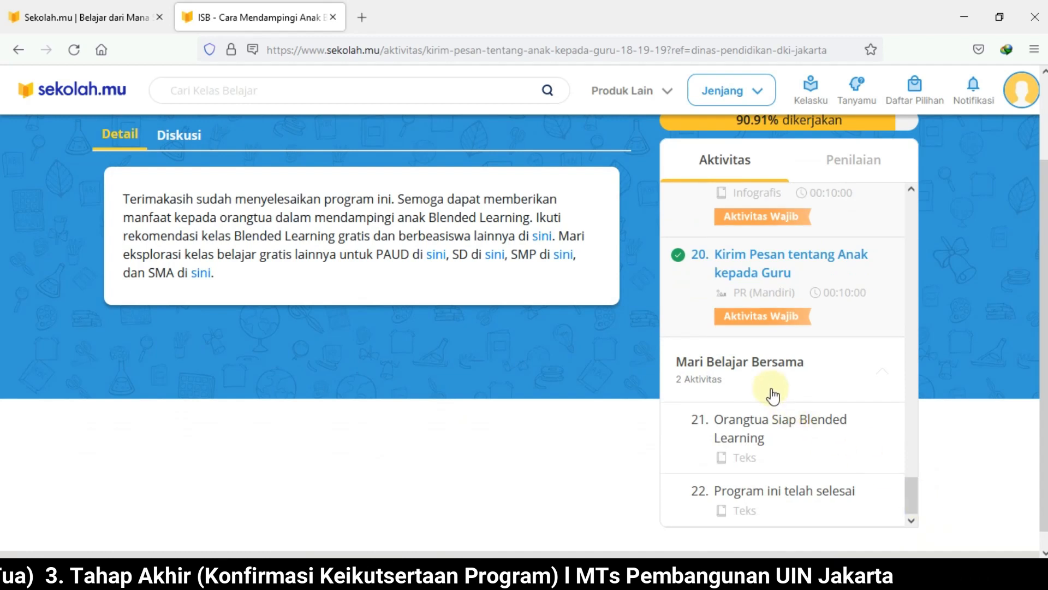
- Open activity 21 'Orangtua Siap Blended Learning', then the final activity 'Program ini telah selesai'
click(765, 418)
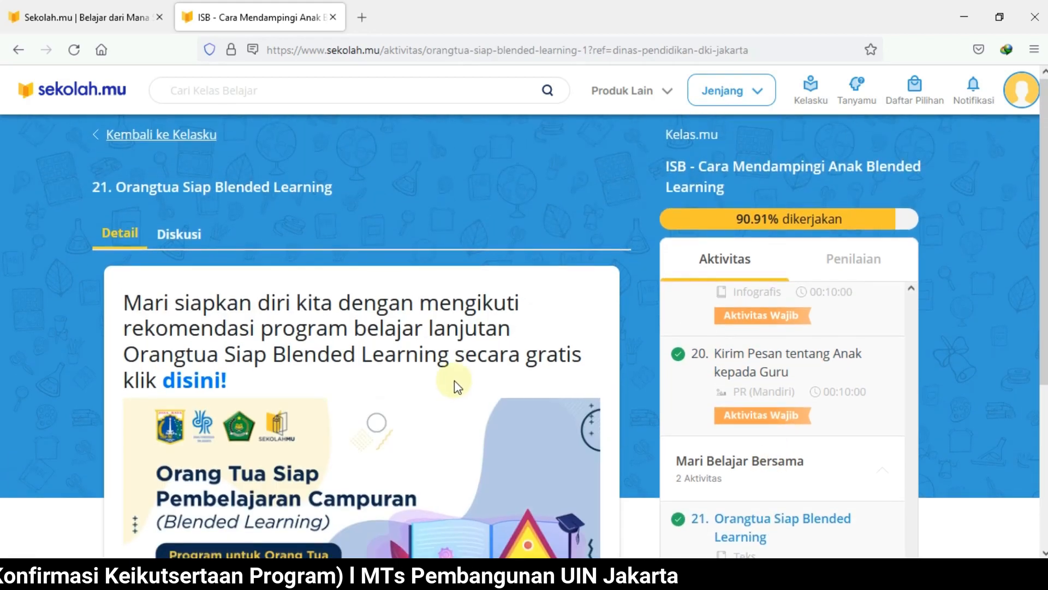
scroll(454, 381, down, 2)
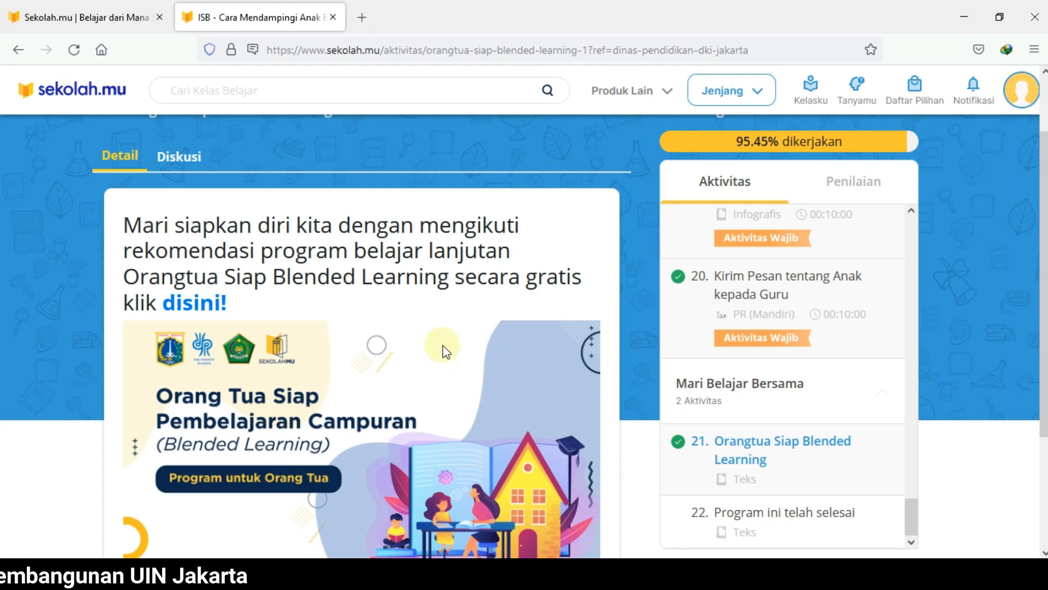
scroll(443, 351, down, 2)
scroll(674, 344, up, 3)
scroll(674, 344, down, 3)
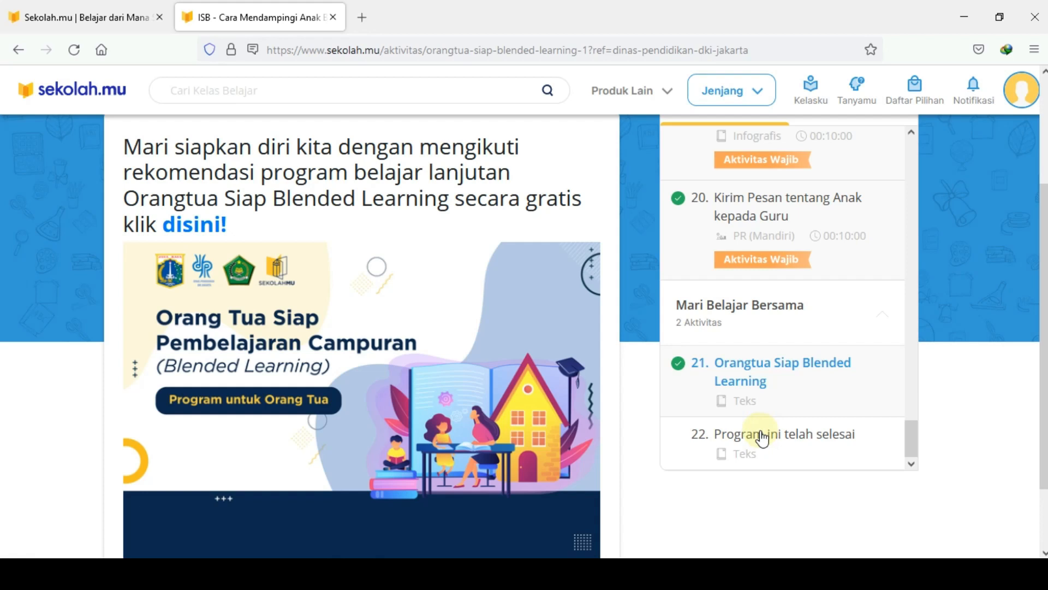
click(762, 439)
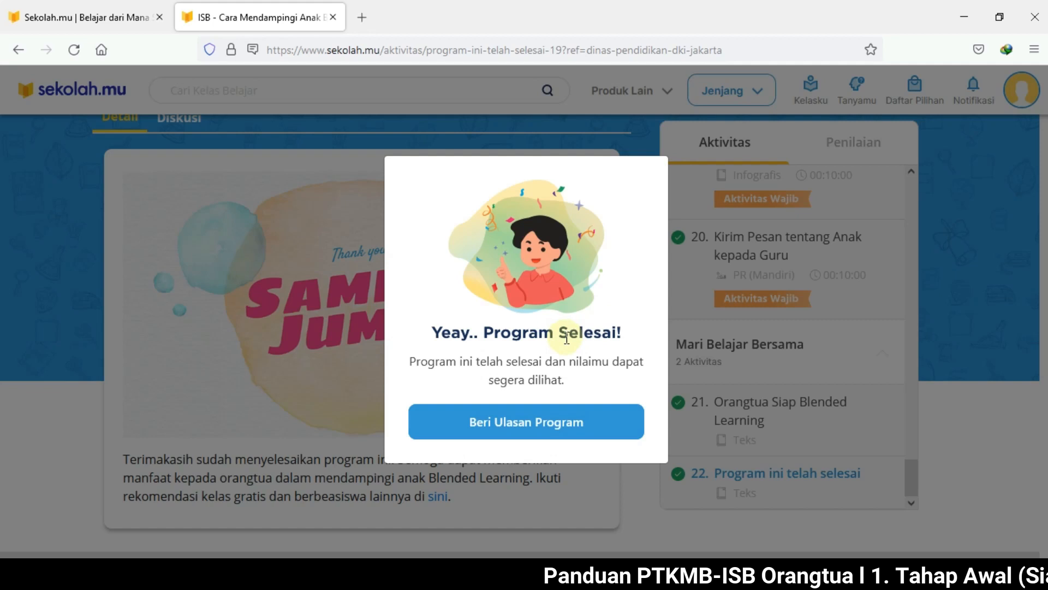
- Give the program five stars with the review 'Sangat bermanfaat dan akan dicoba di rumah bersama anak-anak' and submit
key(ctrl+f)
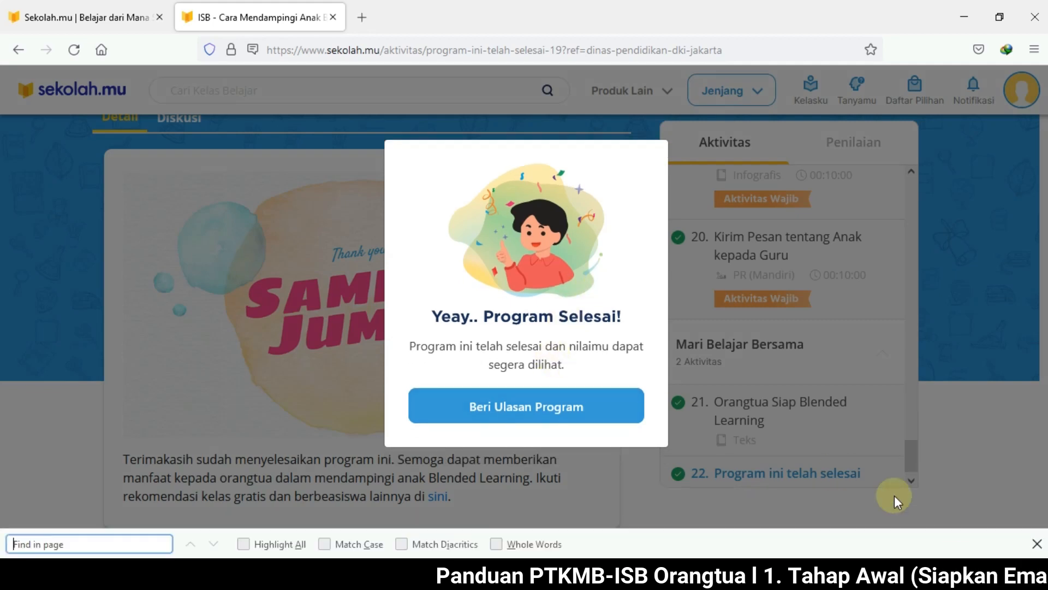
key(Escape)
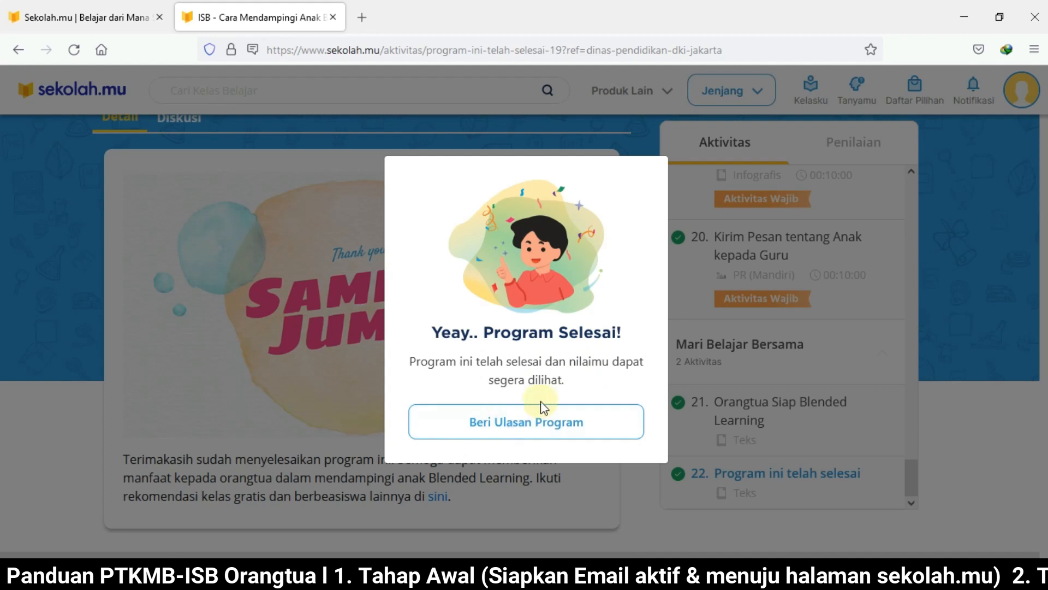
click(562, 430)
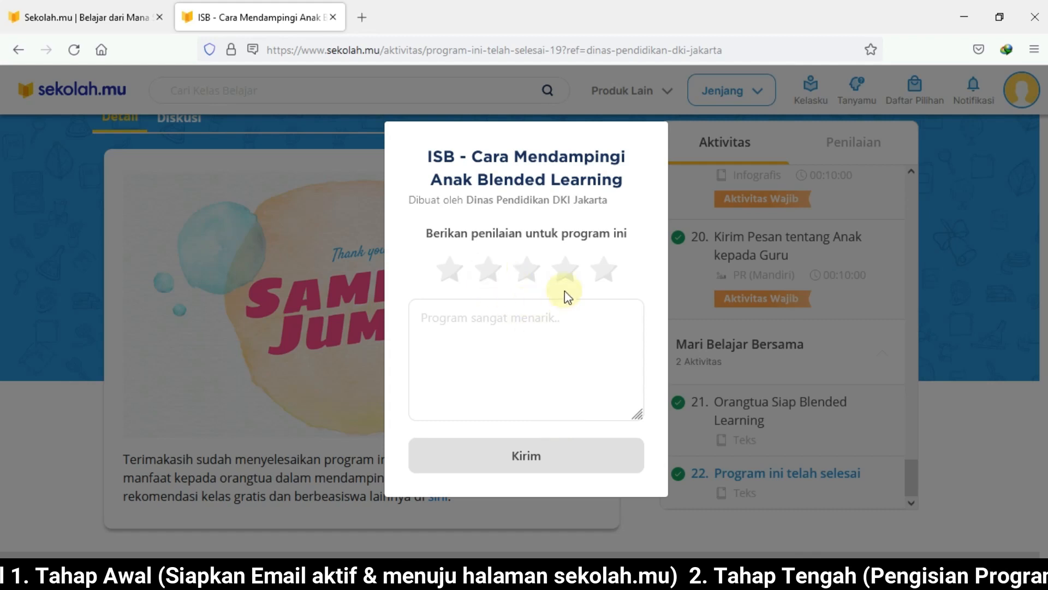
click(604, 273)
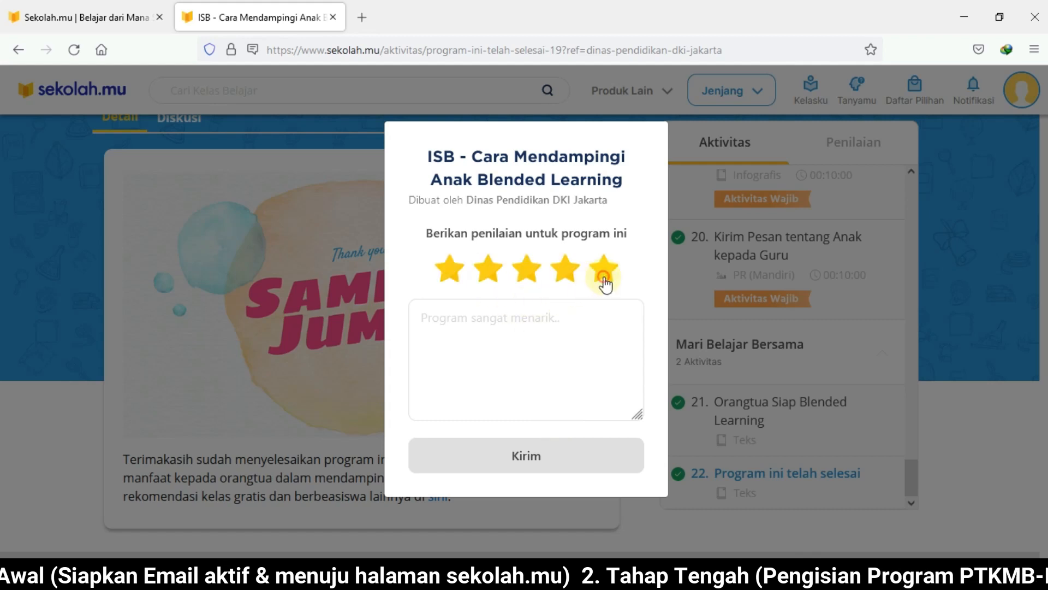
click(545, 331)
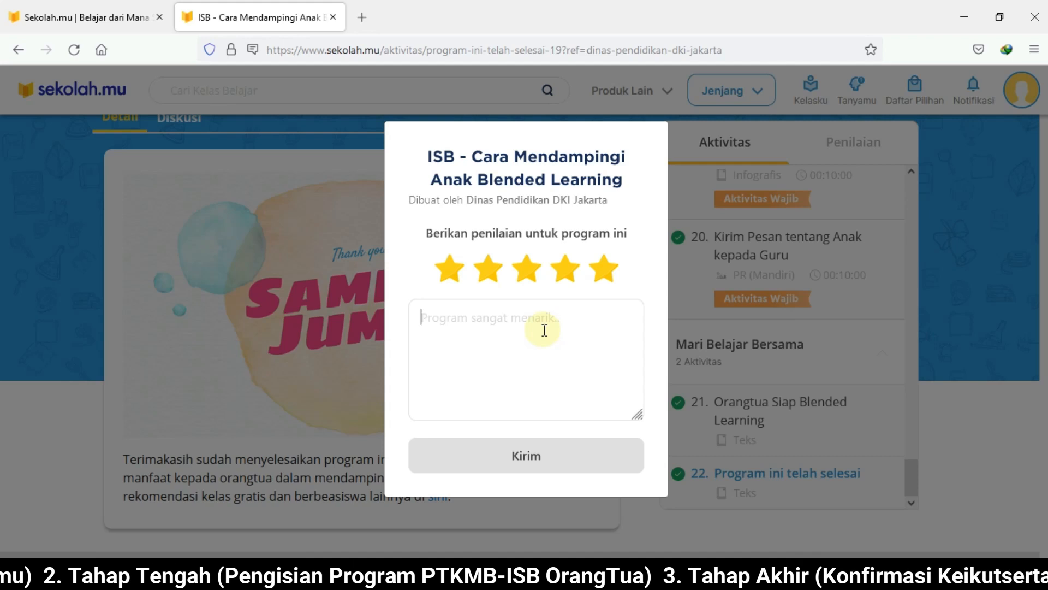
text(Sangat bermanfaat dan a)
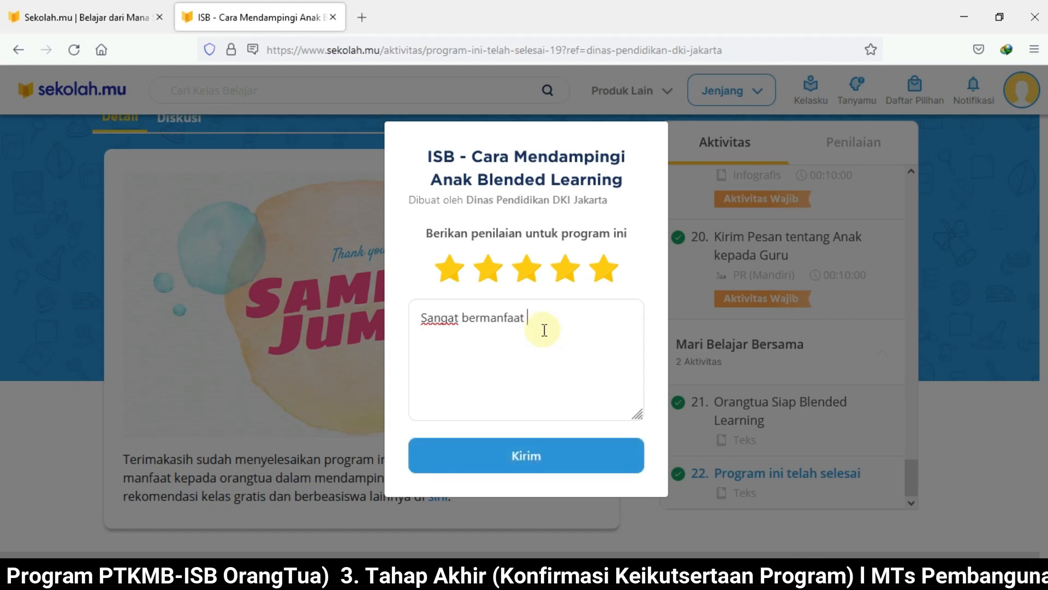
text(kan )
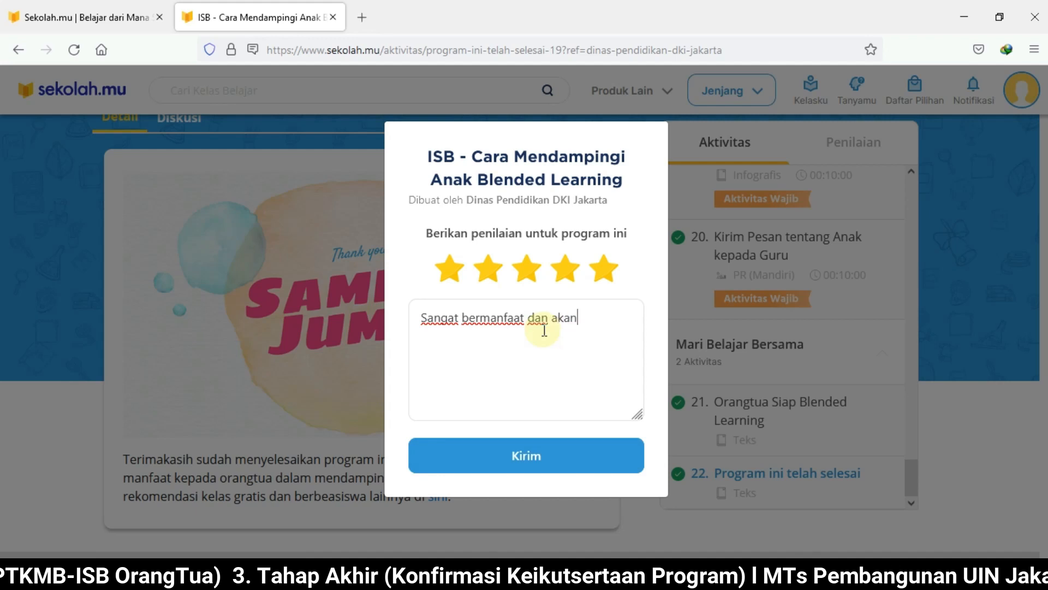
text(dico)
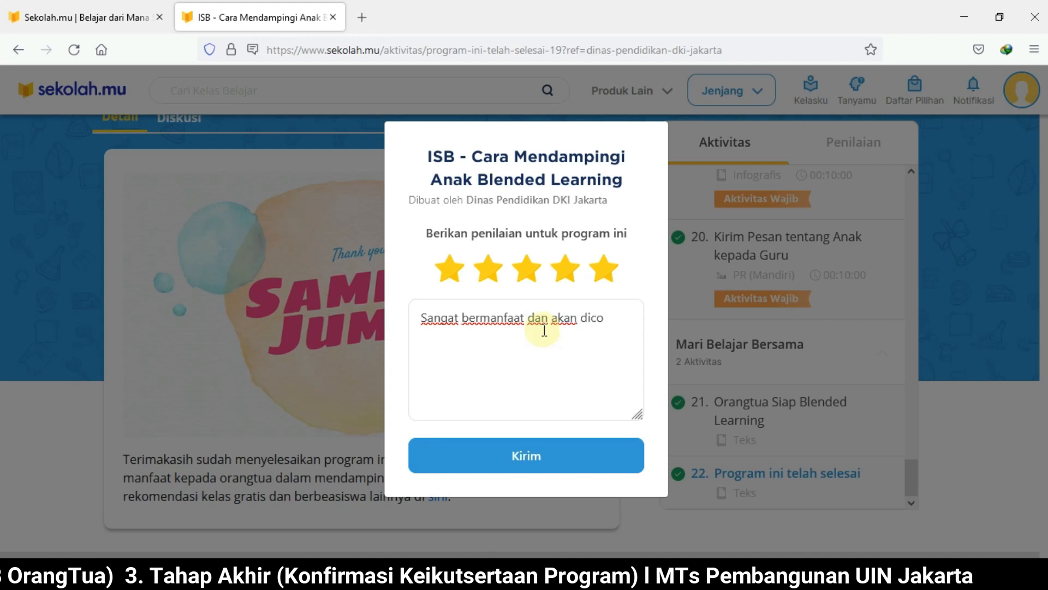
text(ba di)
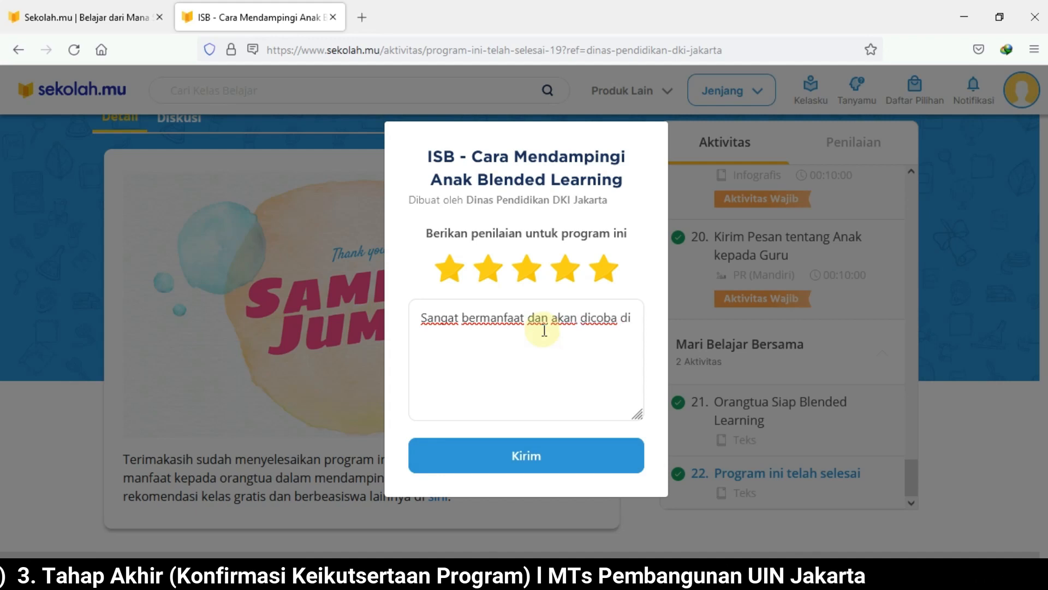
text( rumah b)
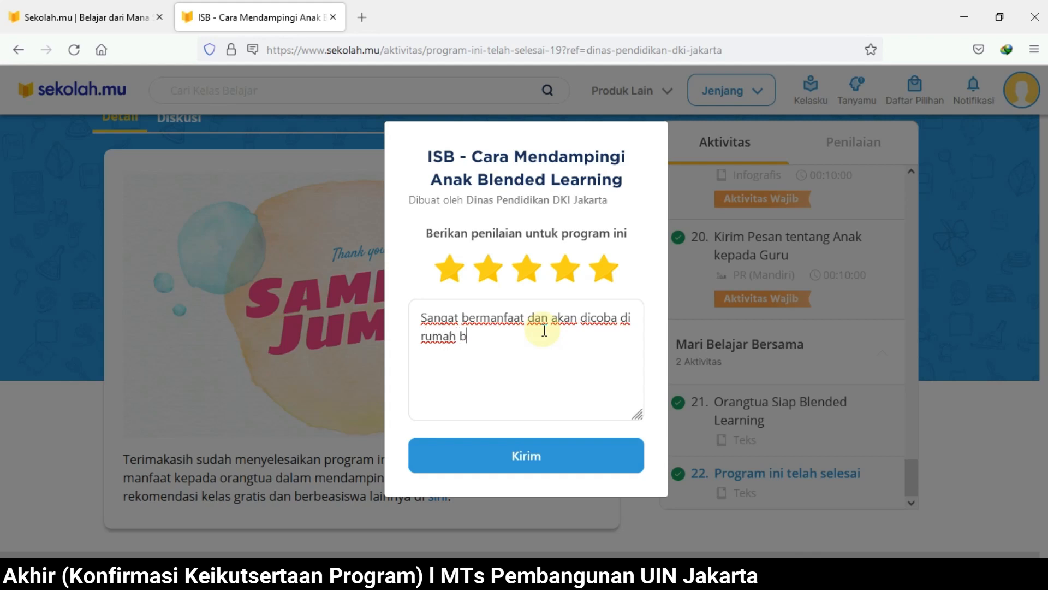
text(ersama anak-anak)
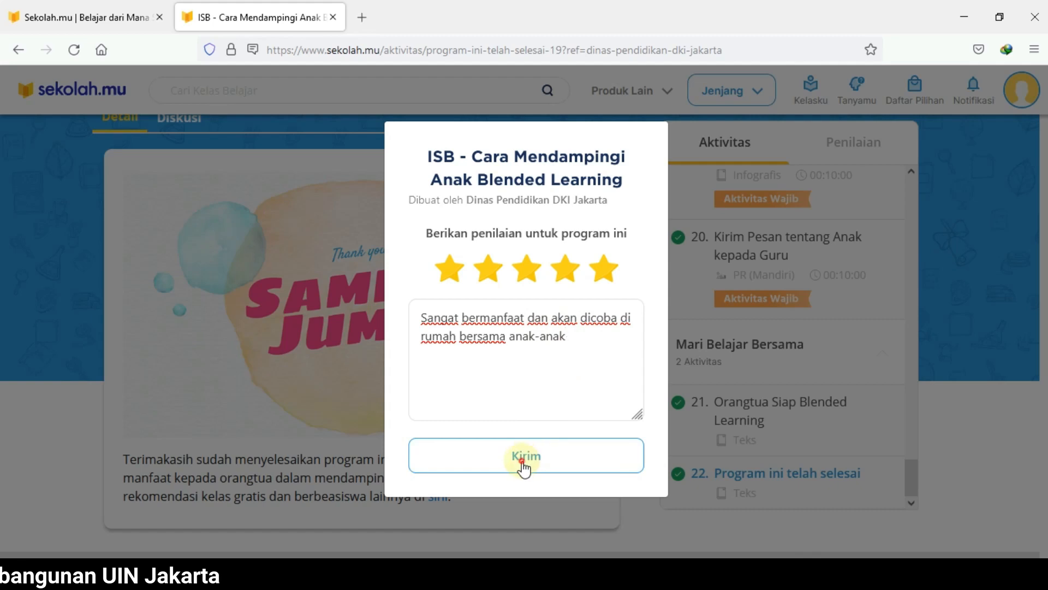
click(524, 467)
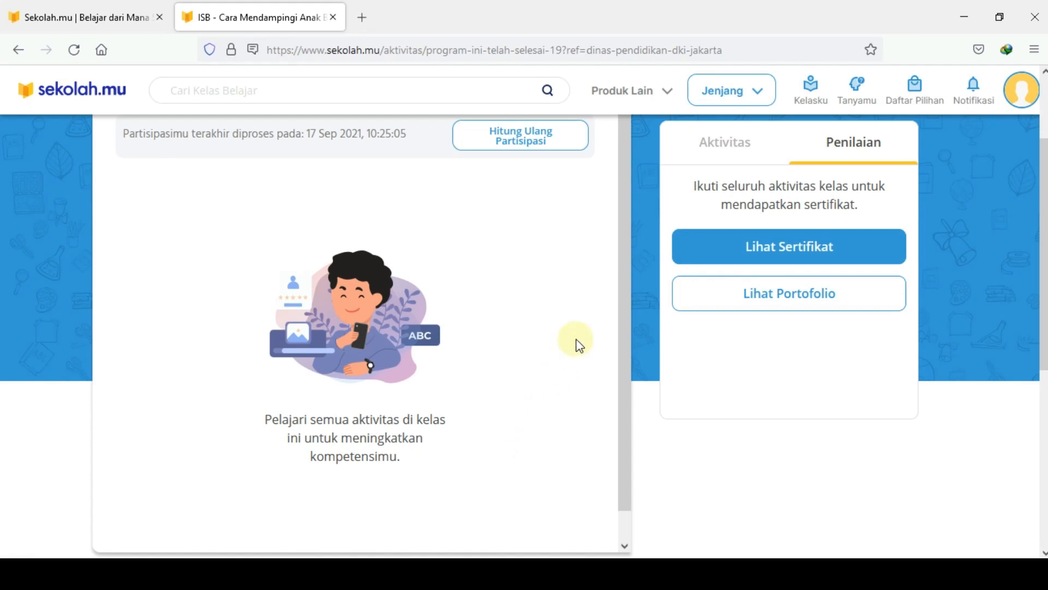
- Bring the Penilaian panel showing 100% dikerjakan into view and open Lihat Sertifikat
scroll(576, 339, up, 2)
scroll(576, 339, down, 1)
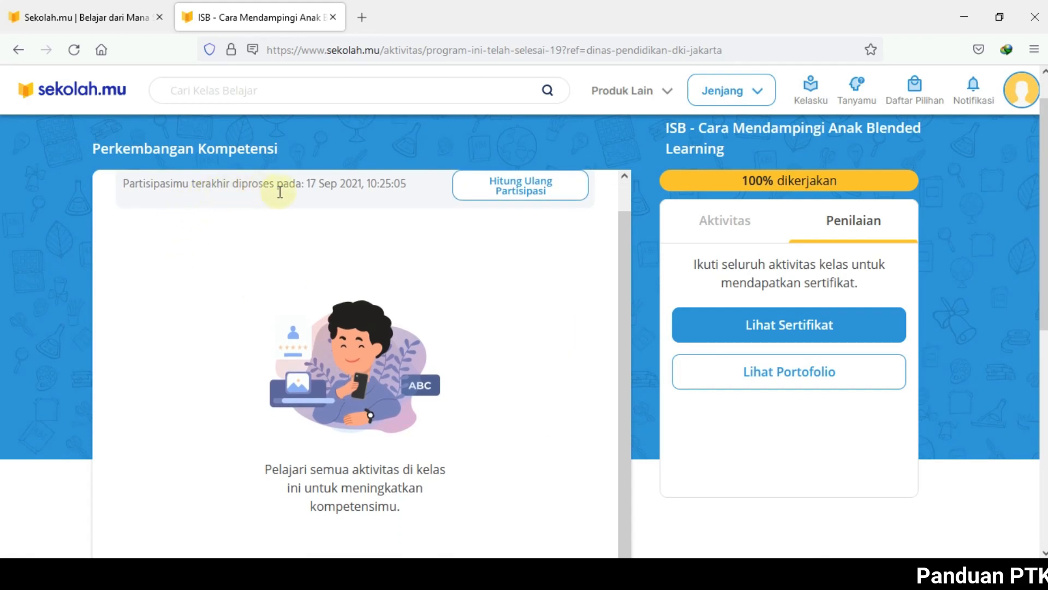
scroll(429, 448, up, 1)
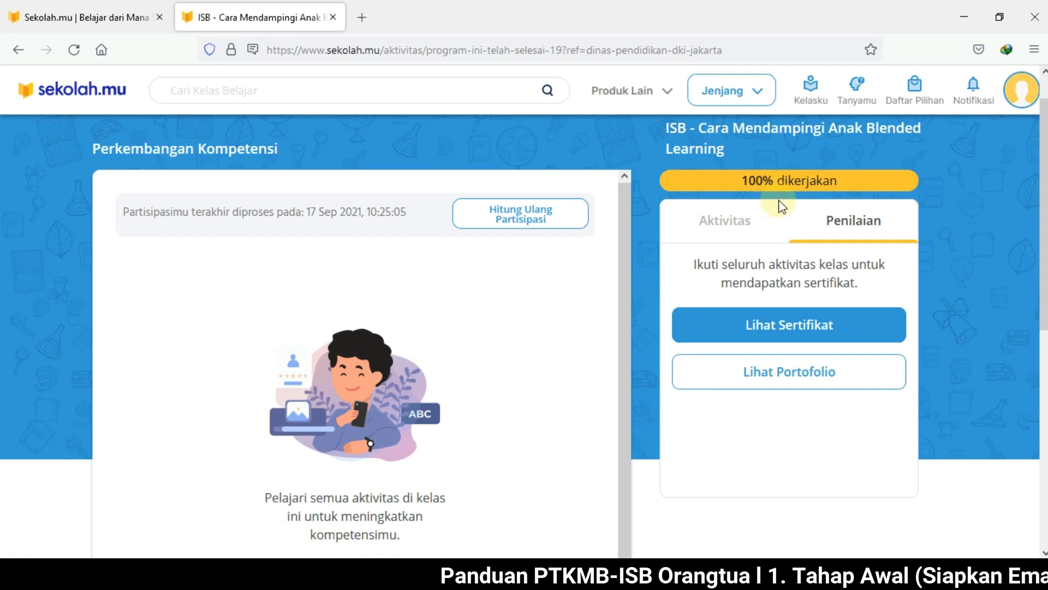
click(727, 330)
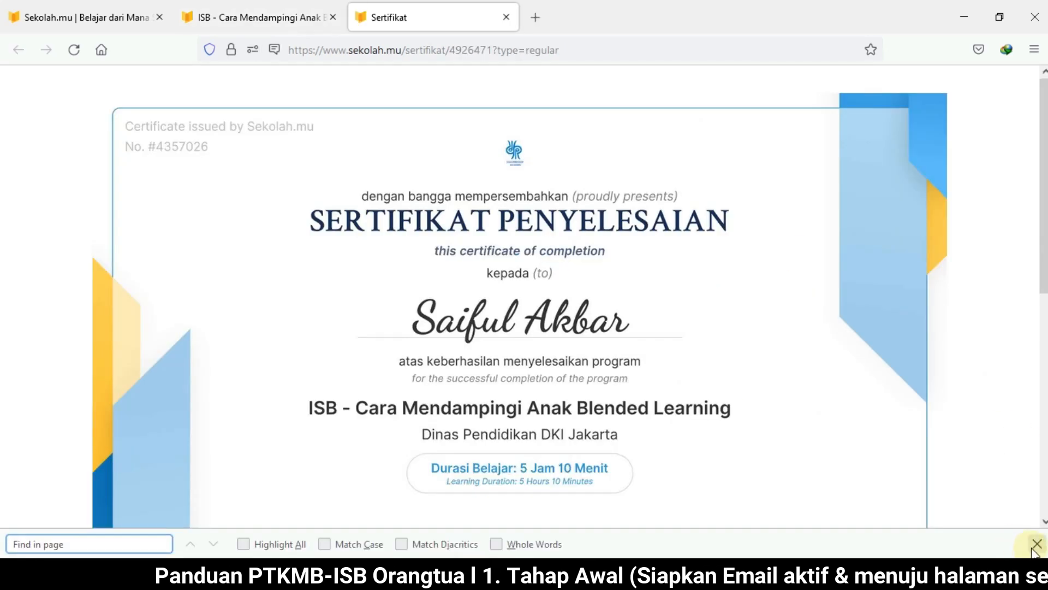
- Request the PDF version of the ISB completion certificate via 'Unduh versi PDF'
click(1036, 545)
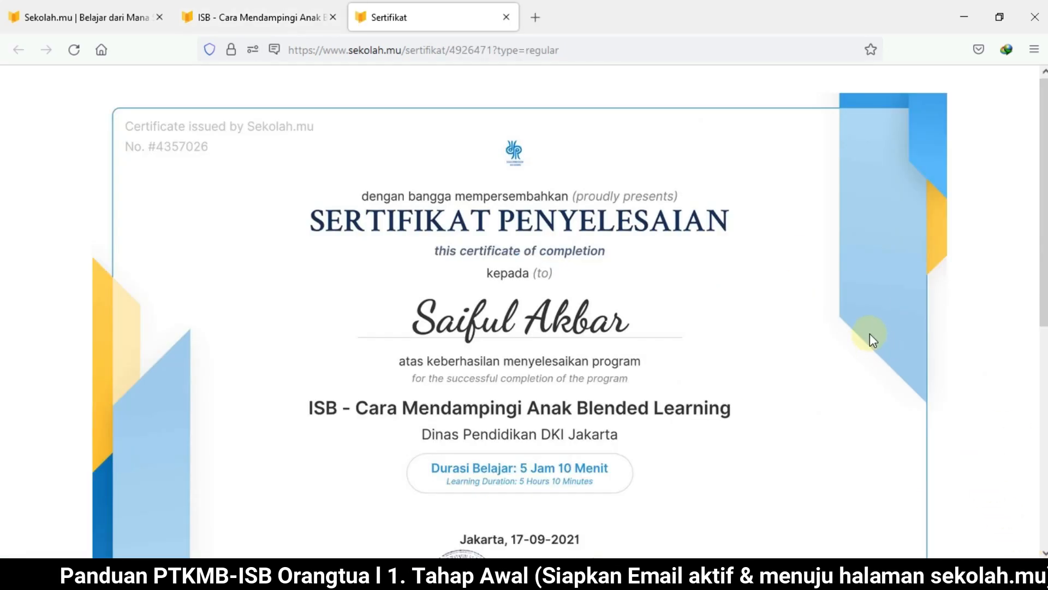
scroll(870, 284, down, 6)
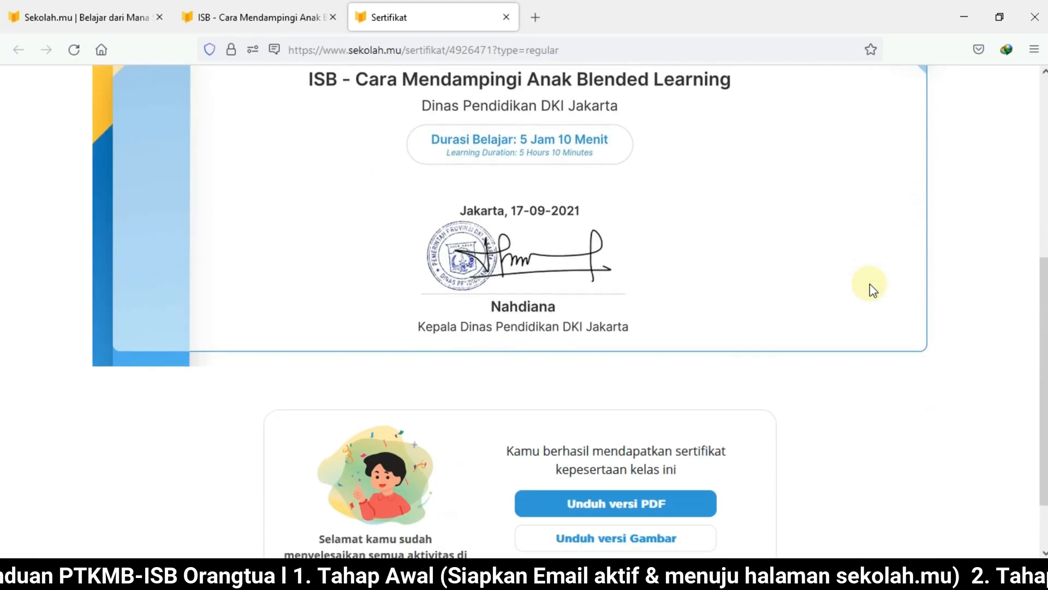
scroll(870, 284, up, 5)
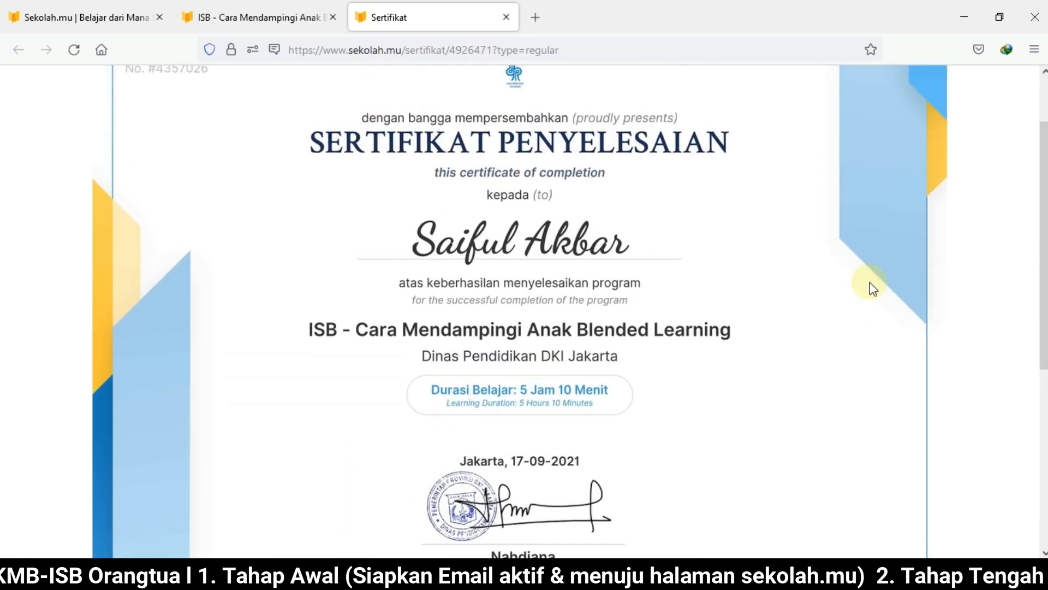
scroll(870, 264, up, 1)
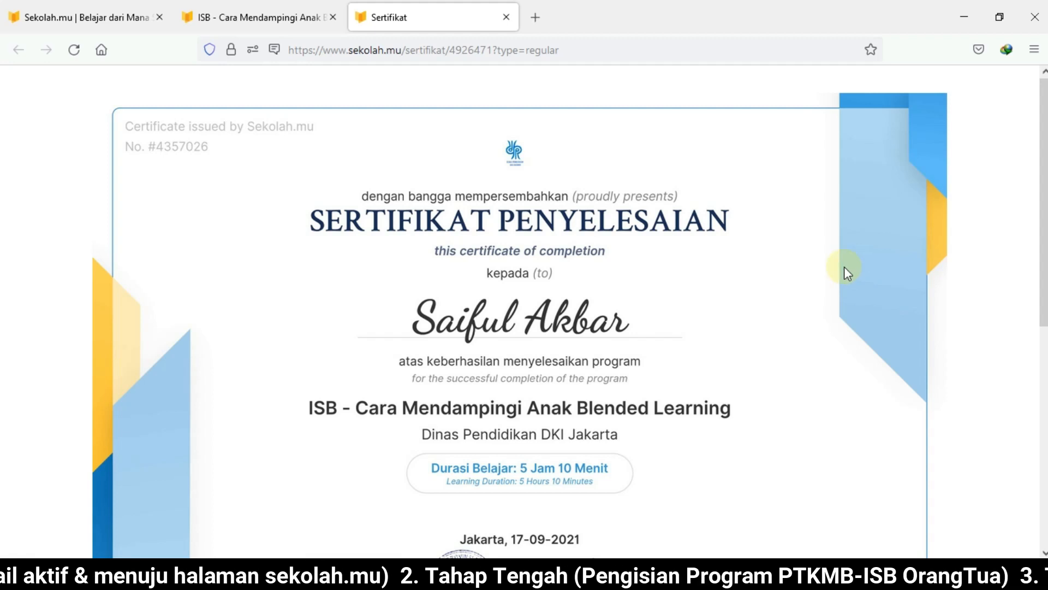
drag(1045, 182, 1039, 391)
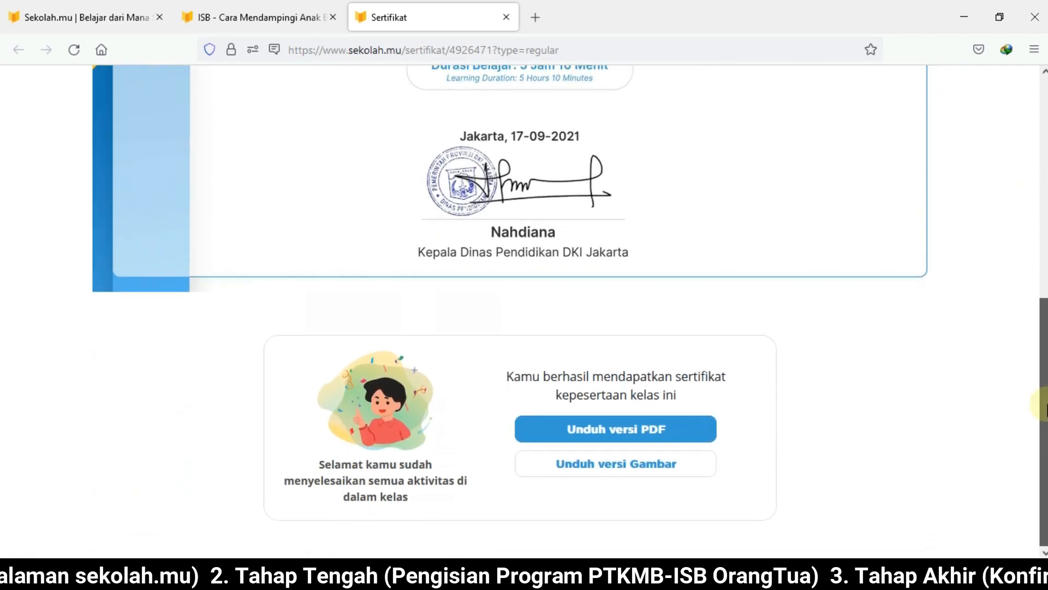
click(606, 430)
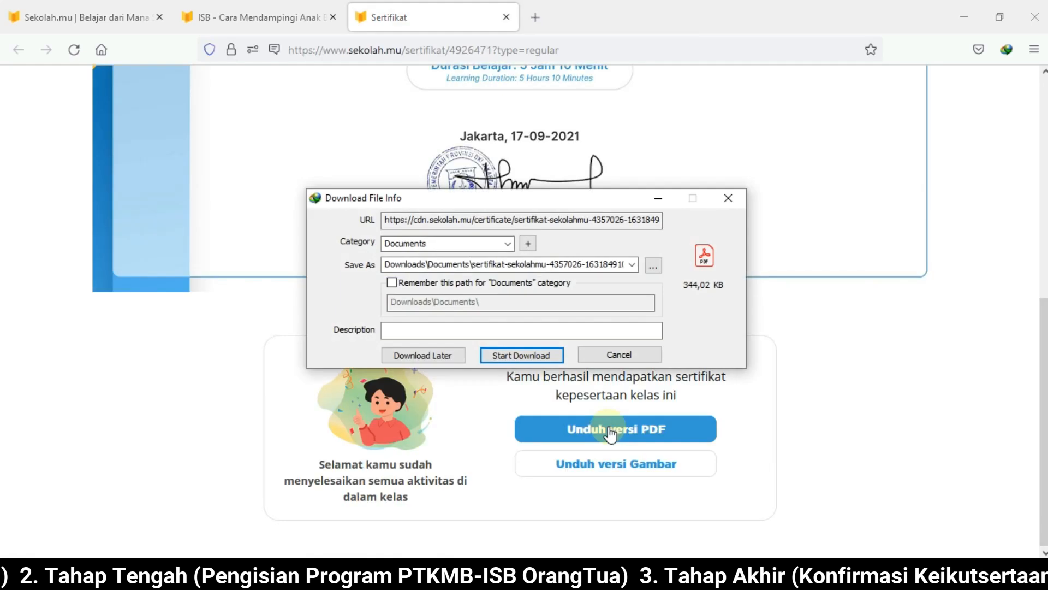
- Download the 344,02 KB certificate PDF with IDM, view it in Acrobat, and return to Firefox
click(516, 355)
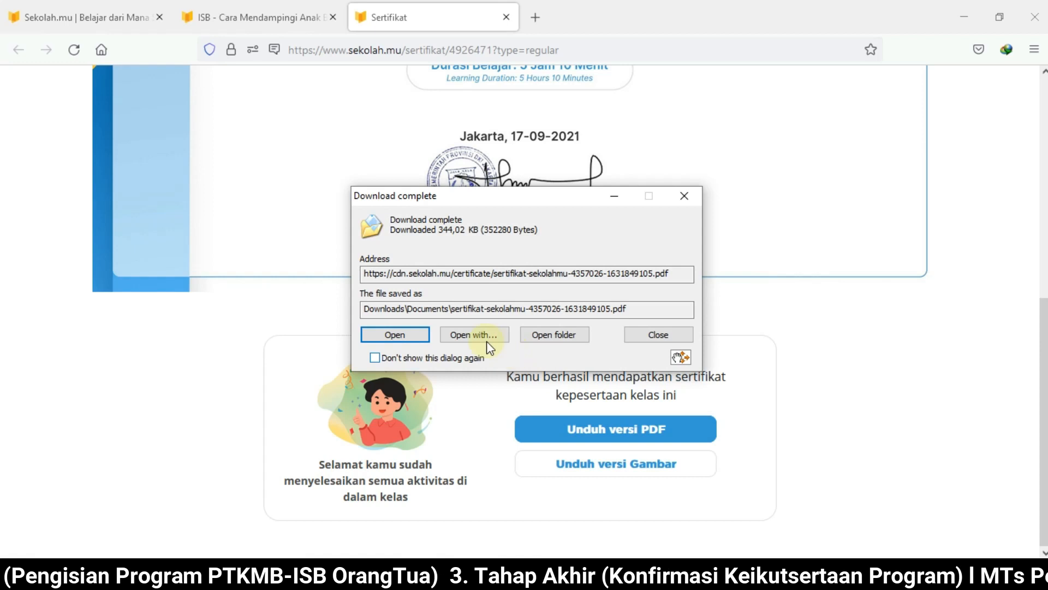
click(413, 337)
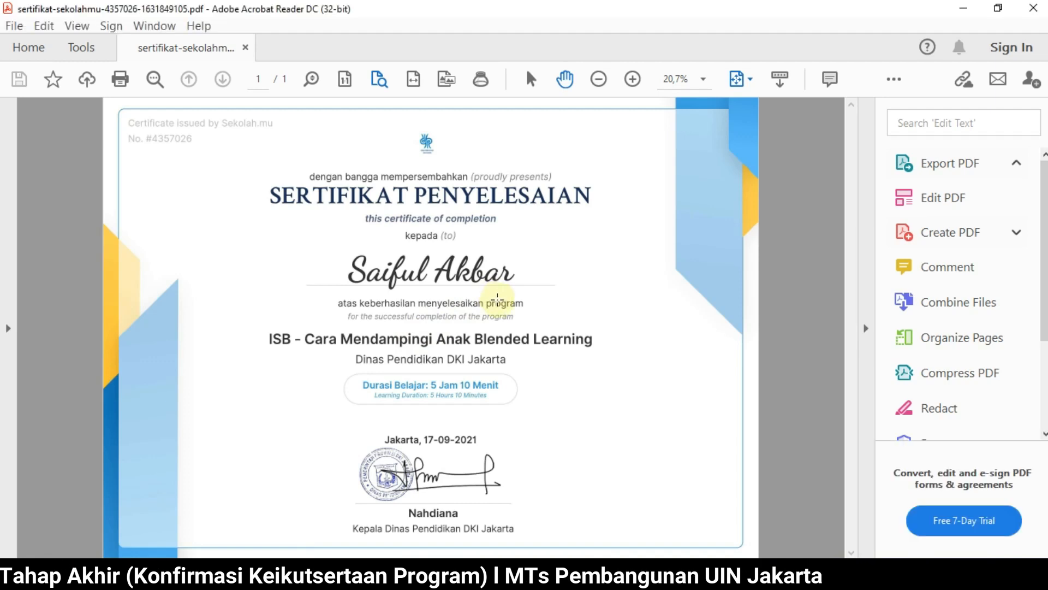
key(alt+Tab)
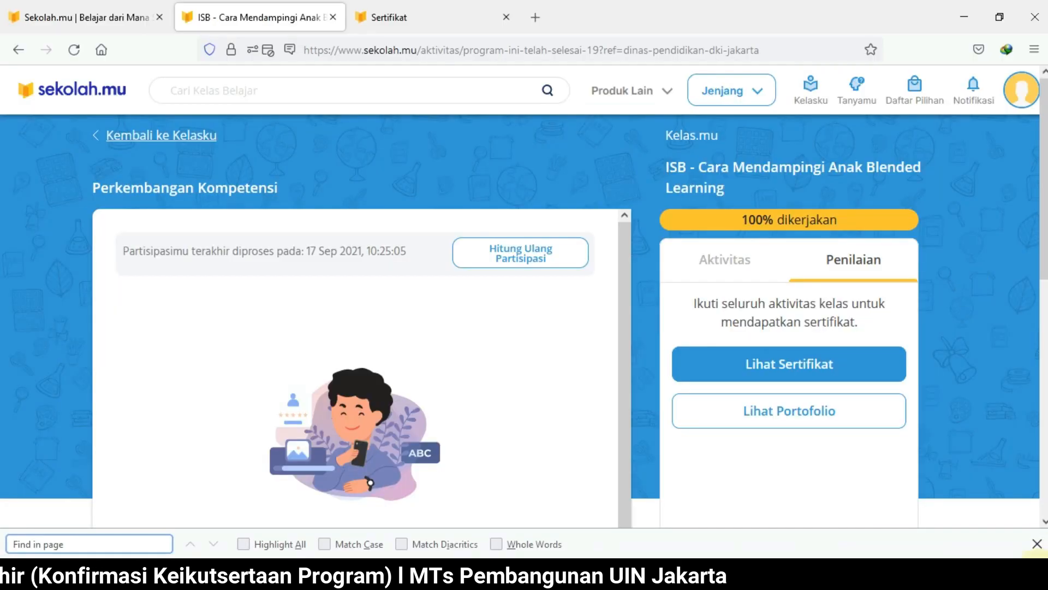
- Dismiss the find bar and sign out using Keluar in the profile menu
click(1037, 544)
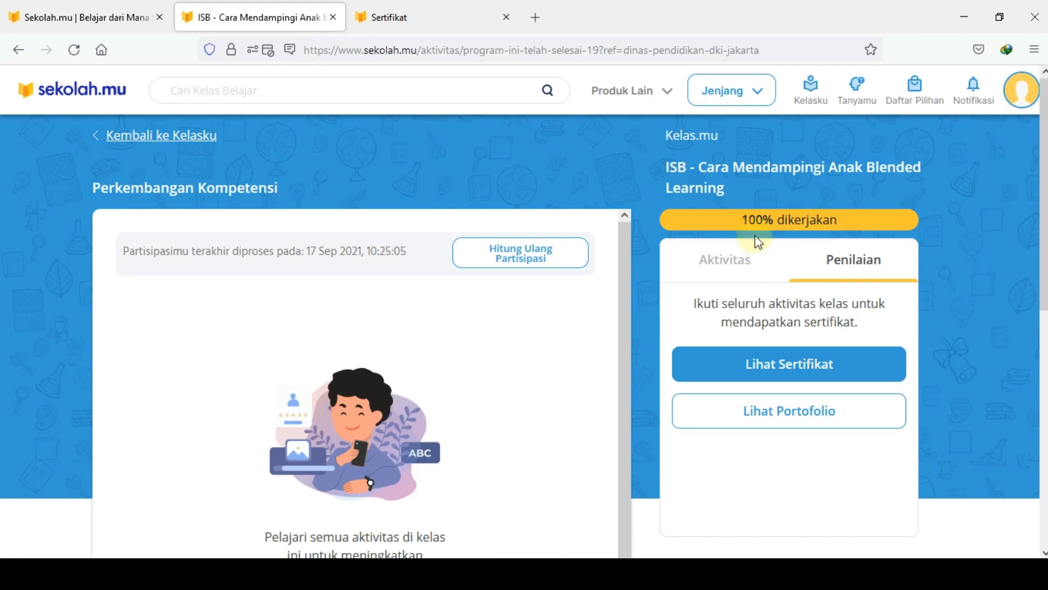
scroll(970, 254, down, 2)
scroll(970, 253, up, 2)
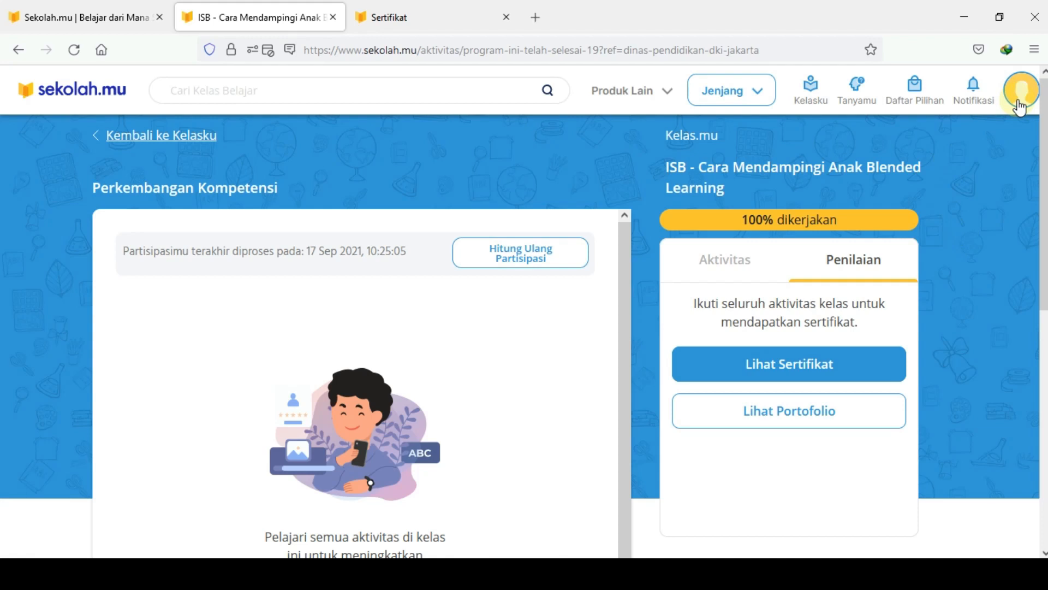
click(1020, 106)
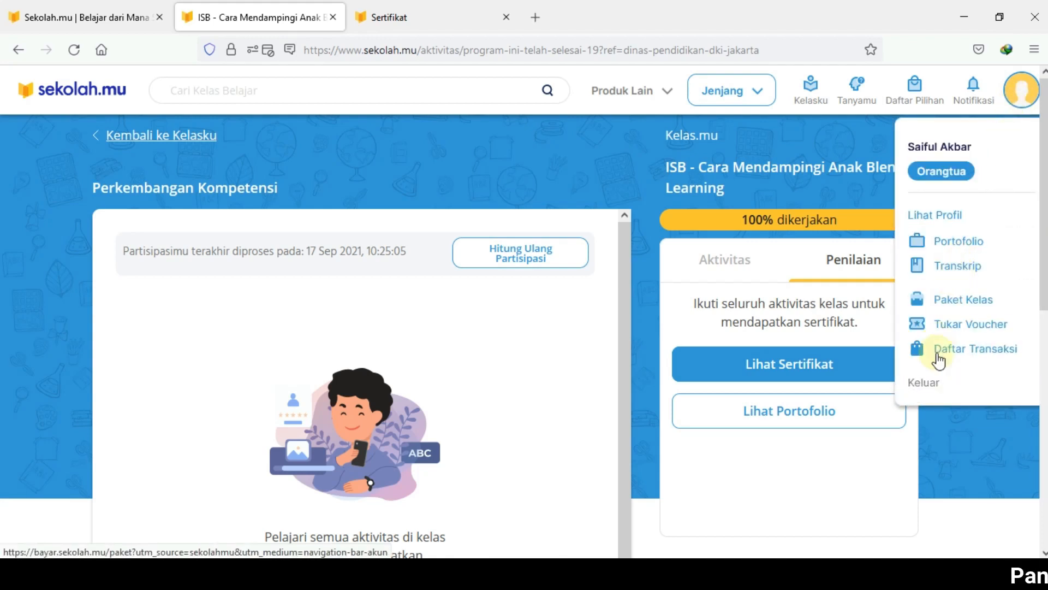
click(930, 385)
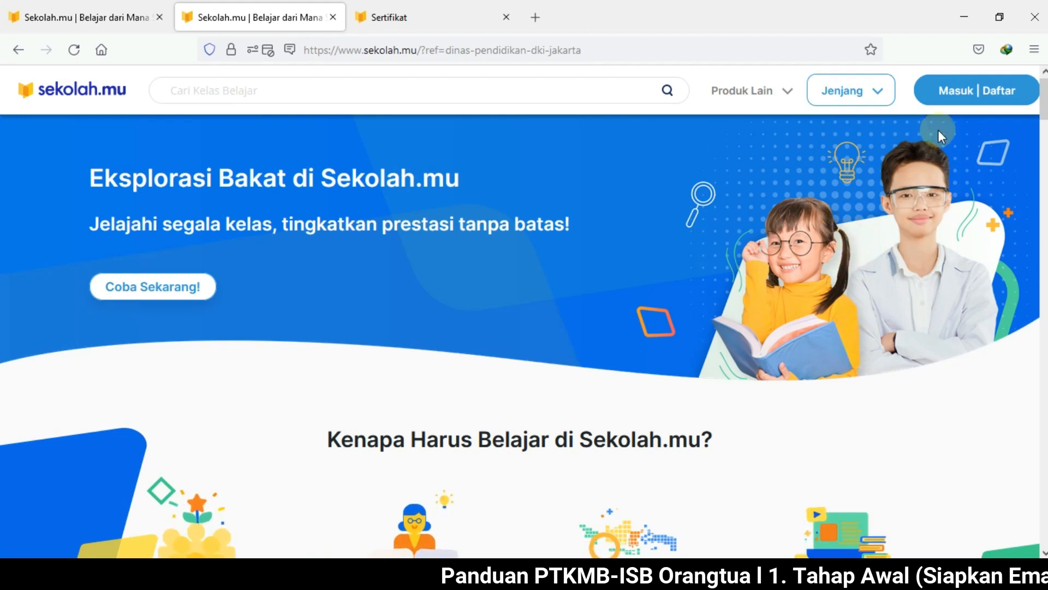
- Sign back in via 'Masuk di sini' with the account e-mail and password
click(951, 101)
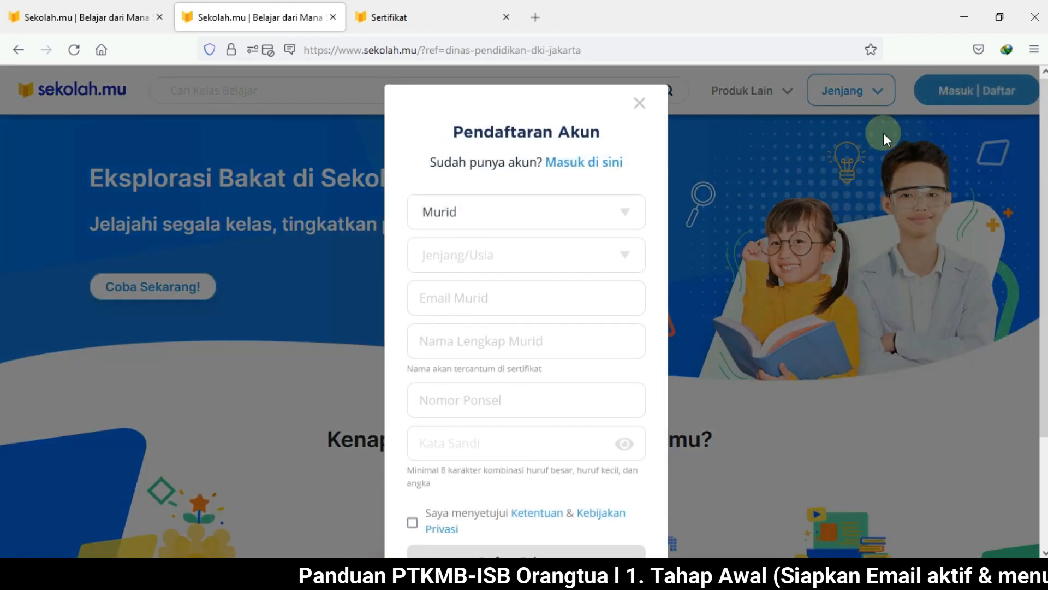
scroll(557, 226, down, 2)
scroll(560, 233, up, 2)
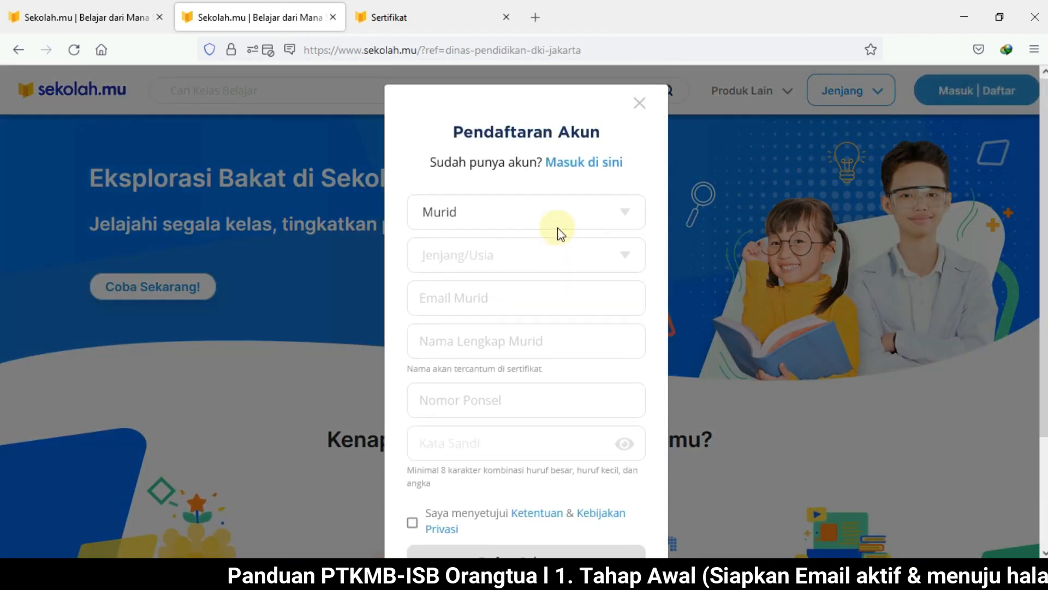
click(572, 170)
click(515, 288)
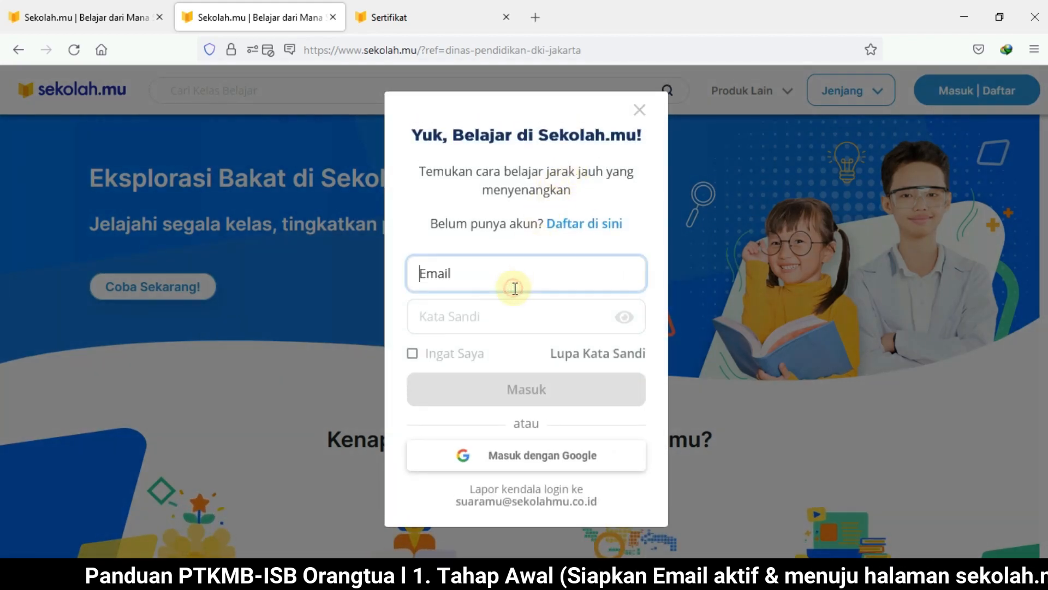
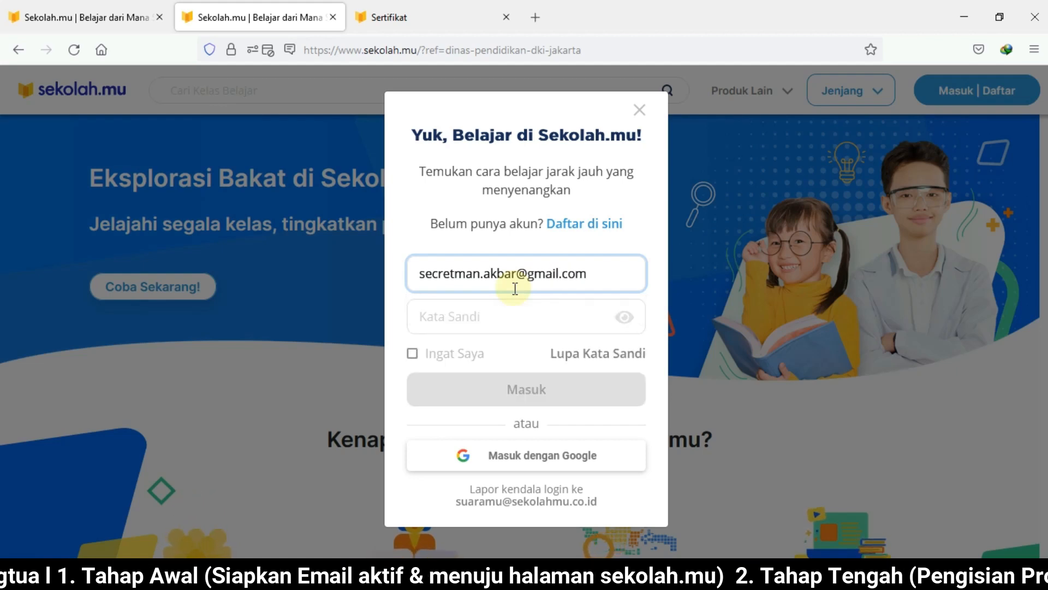
click(505, 309)
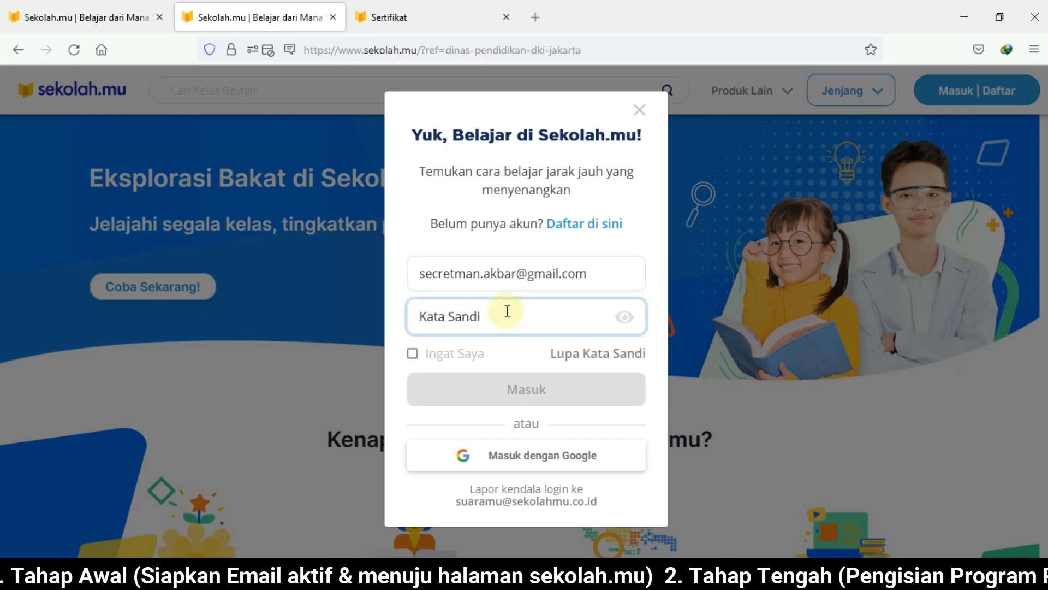
text(••••)
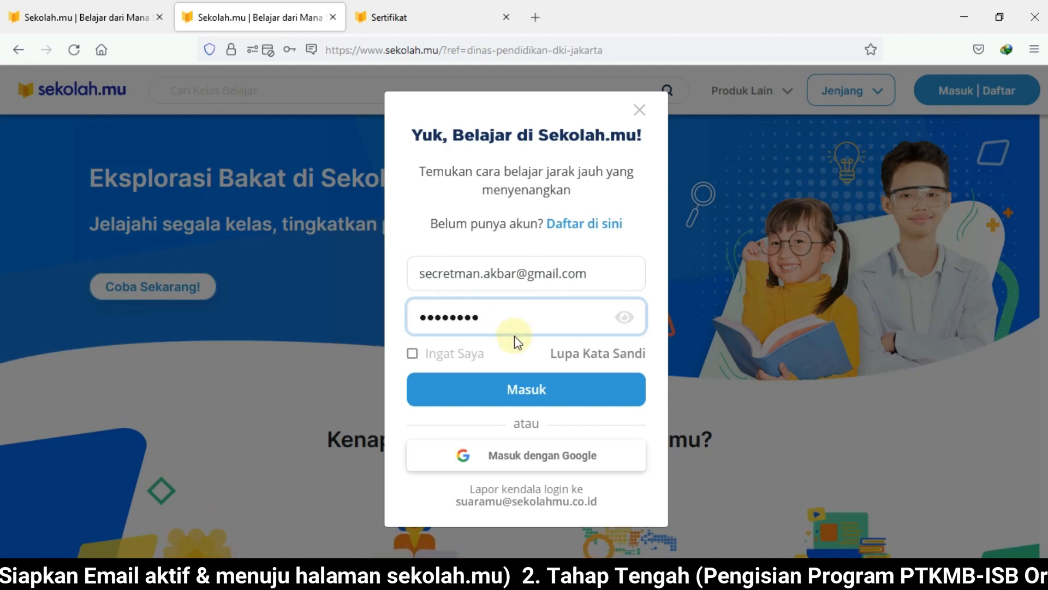
click(476, 394)
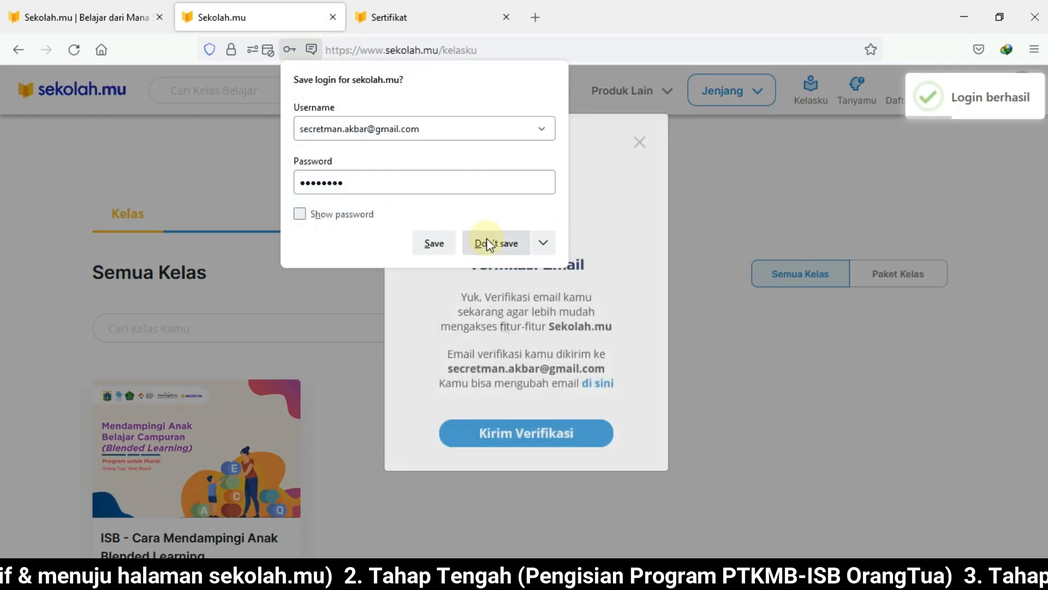
- Decline saving the password, close Verifikasi Email, and open the ISB course card in Kelasku
click(487, 241)
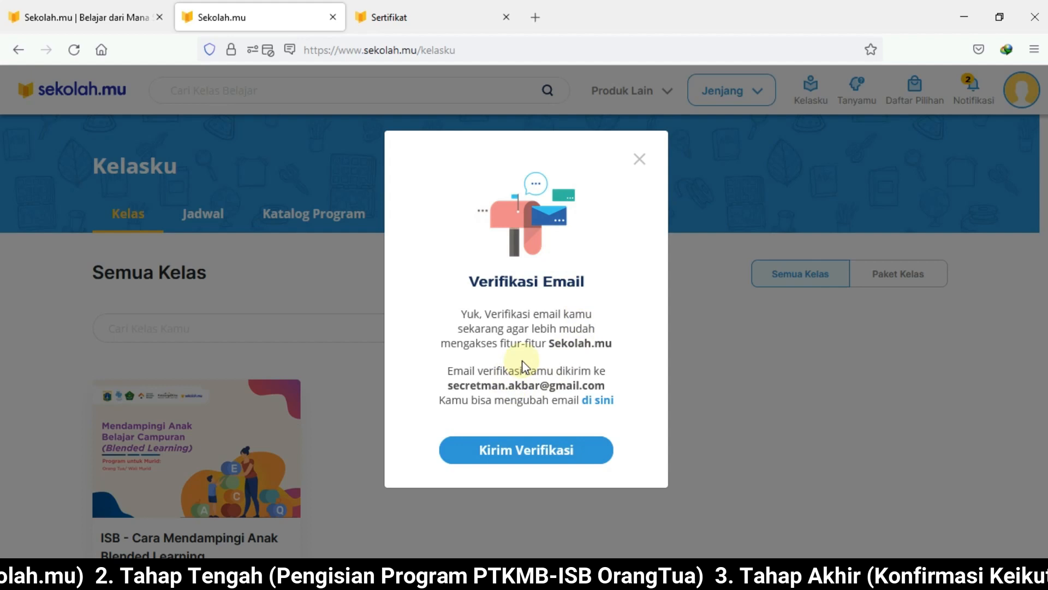
click(633, 165)
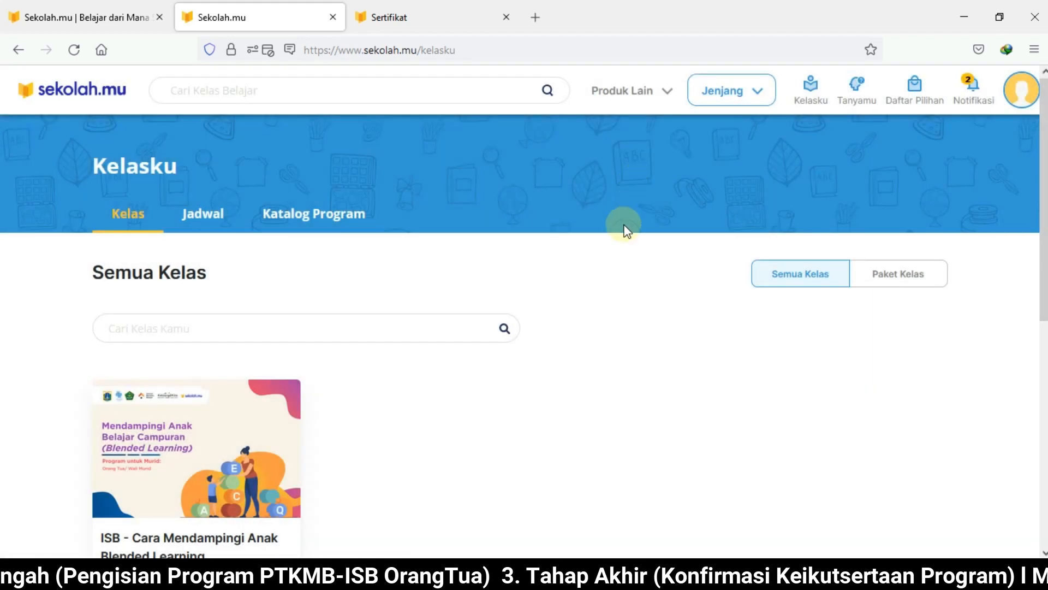
scroll(523, 354, down, 2)
scroll(448, 374, down, 2)
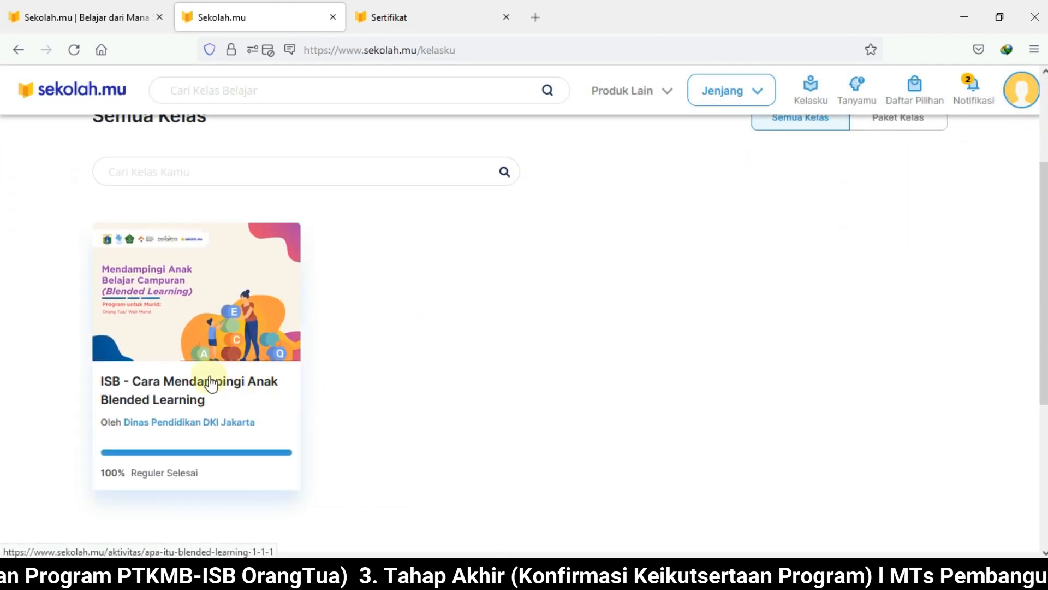
scroll(226, 343, up, 2)
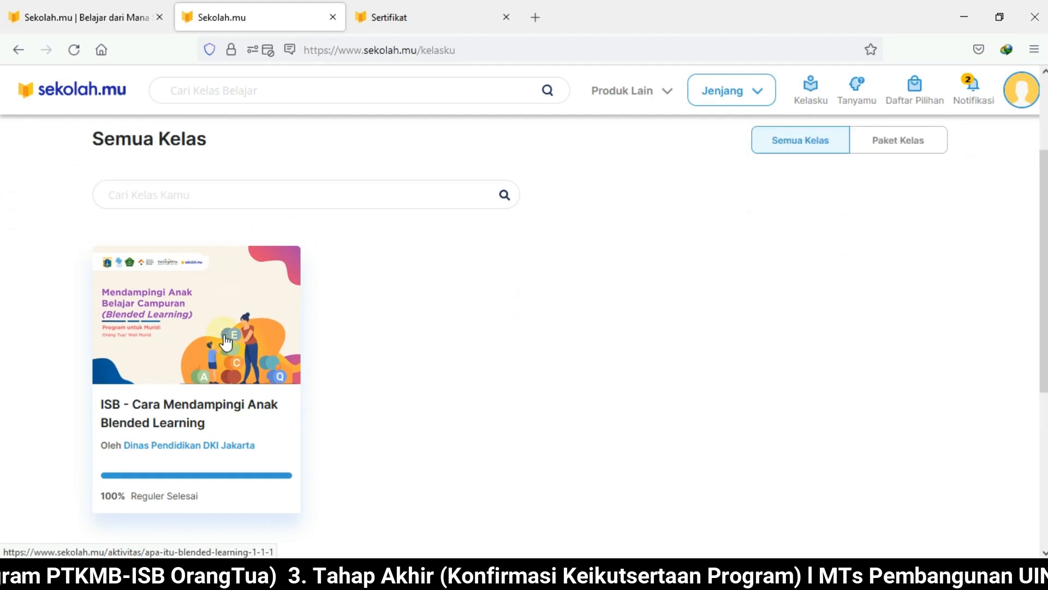
scroll(227, 344, down, 2)
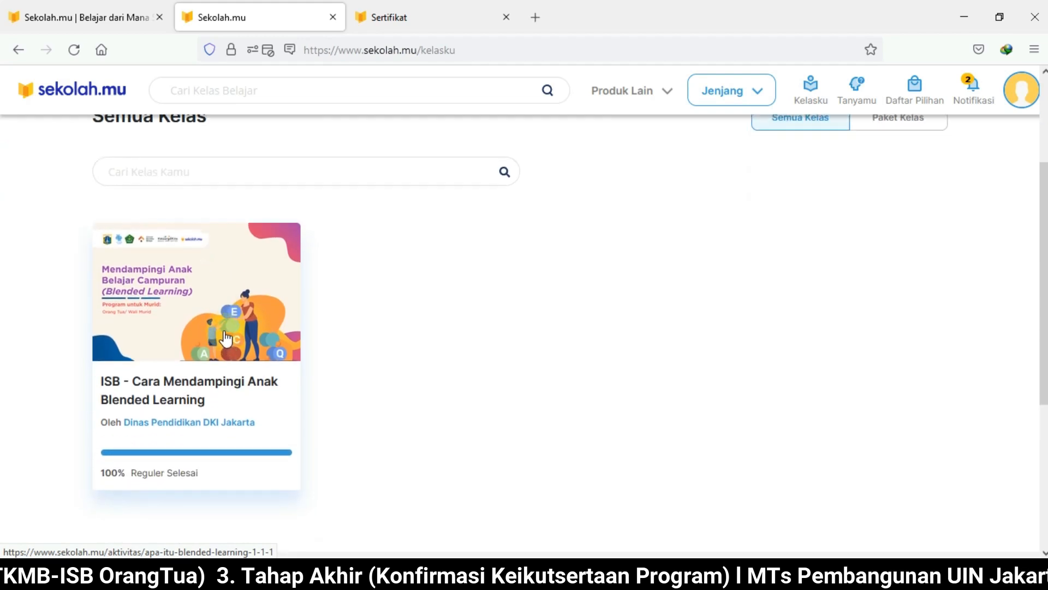
click(226, 338)
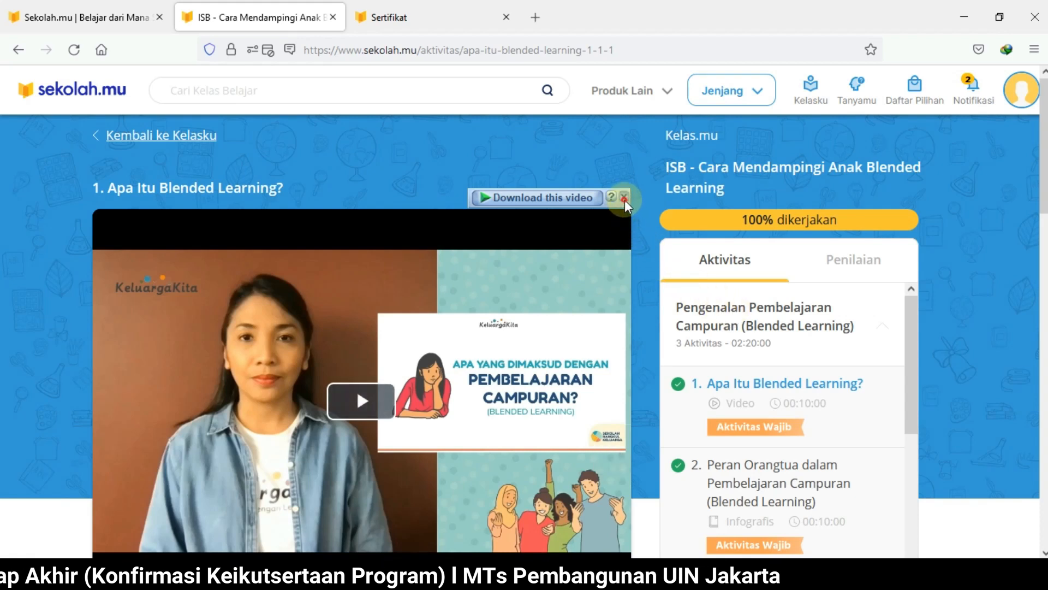
- Close the IDM 'Download this video' bar and review the fully checked Aktivitas list
click(624, 197)
scroll(748, 314, down, 5)
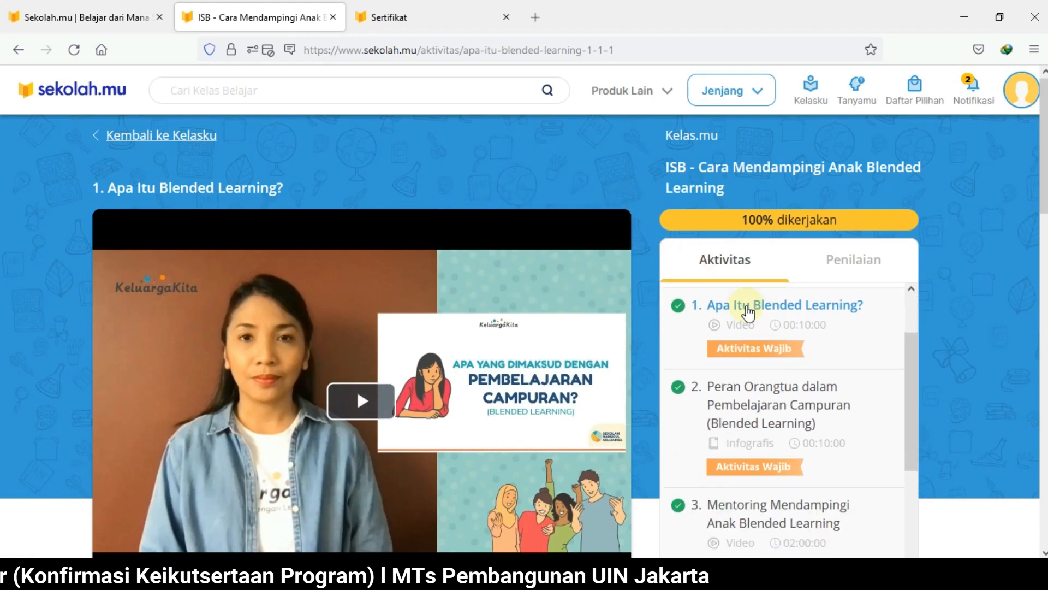
scroll(748, 313, down, 6)
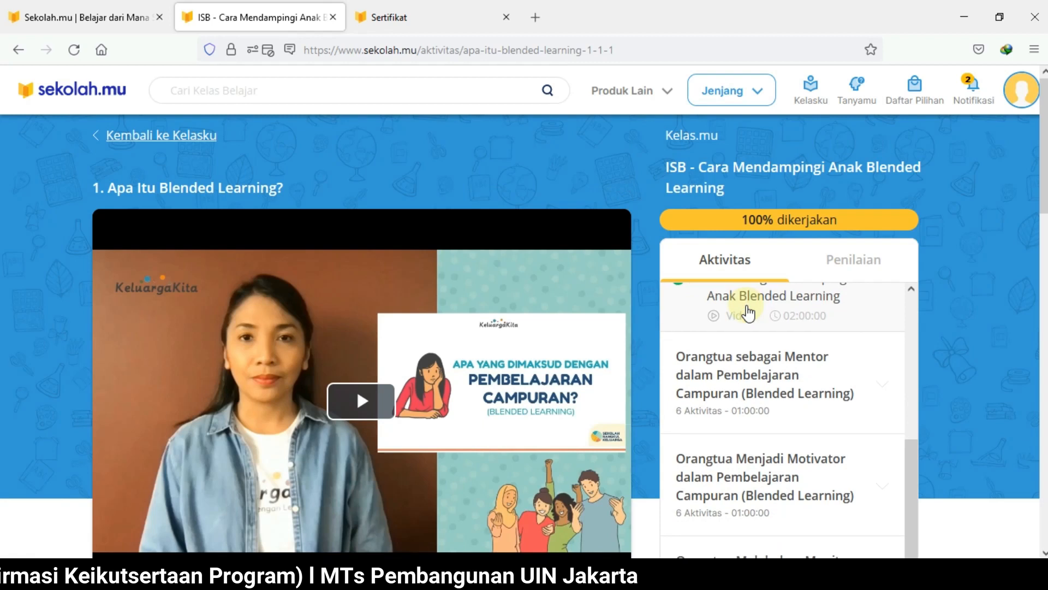
scroll(826, 364, down, 2)
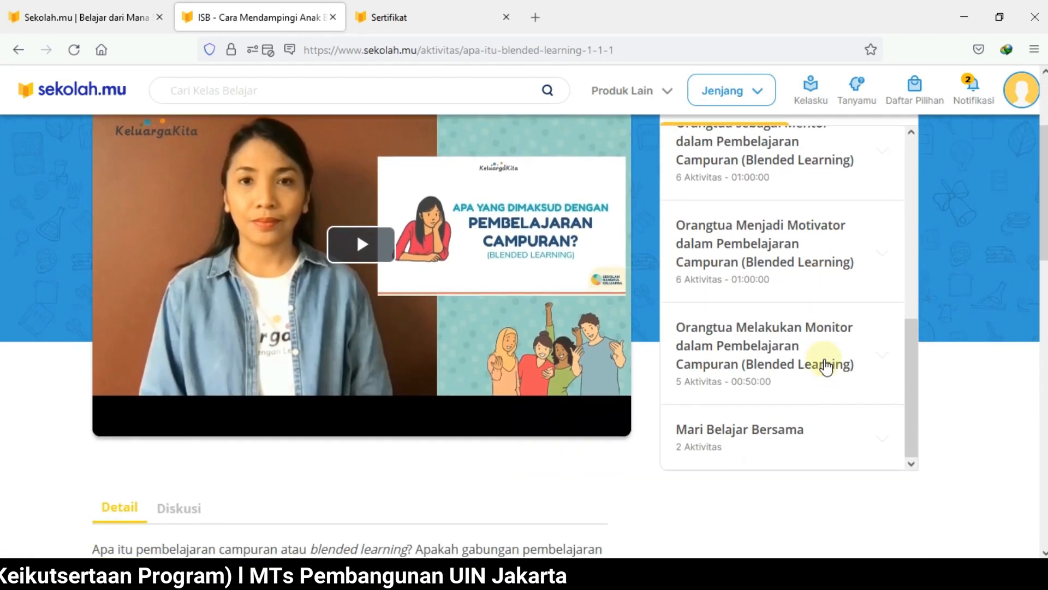
scroll(824, 362, up, 3)
scroll(825, 351, up, 5)
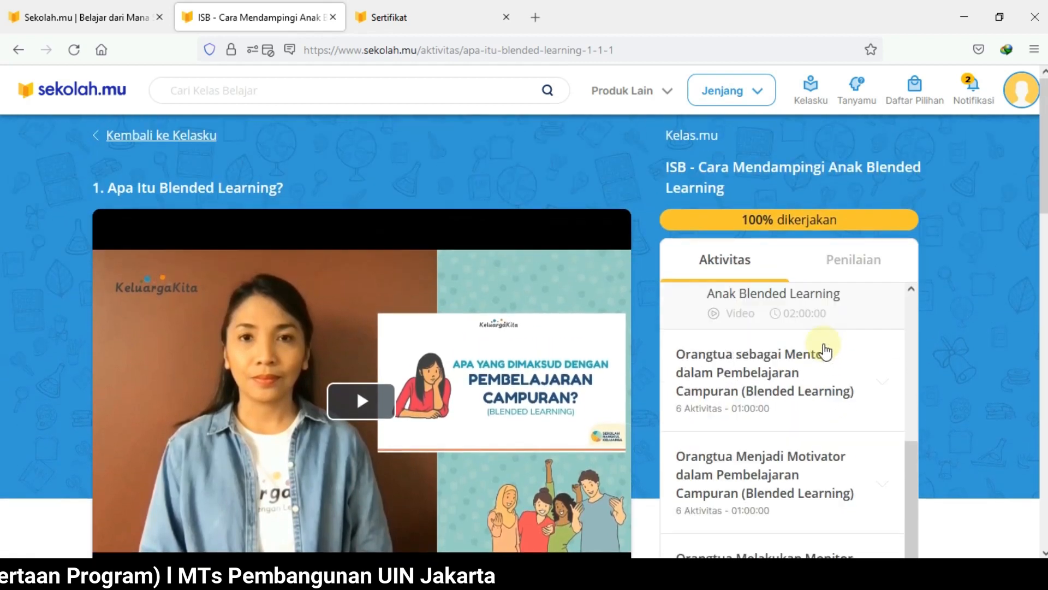